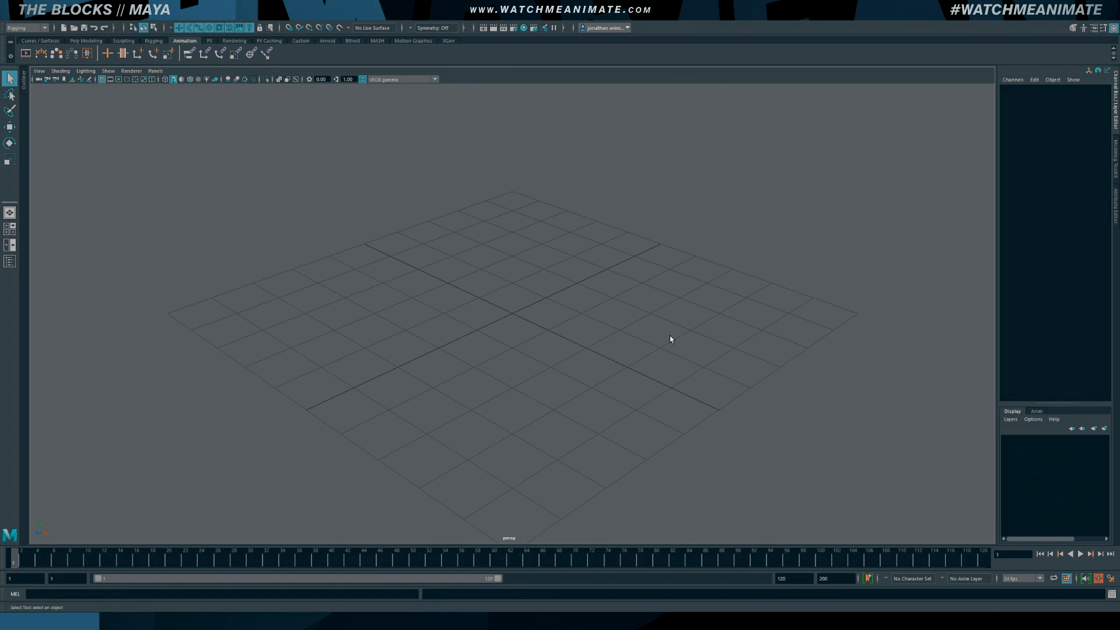
Try to open the 02_theblocks_jordan.mb scene from the maya 2019 rig folder
{"action": "left_click", "coordinate": [6, 21]}
{"action": "left_click", "coordinate": [23, 38]}
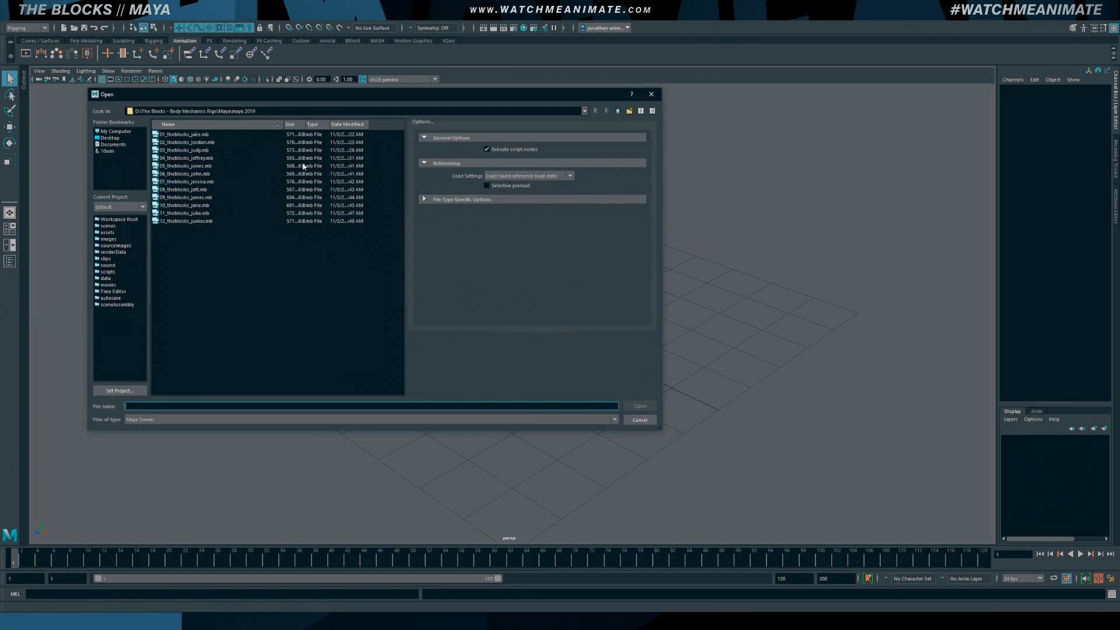
{"action": "left_click", "coordinate": [201, 142]}
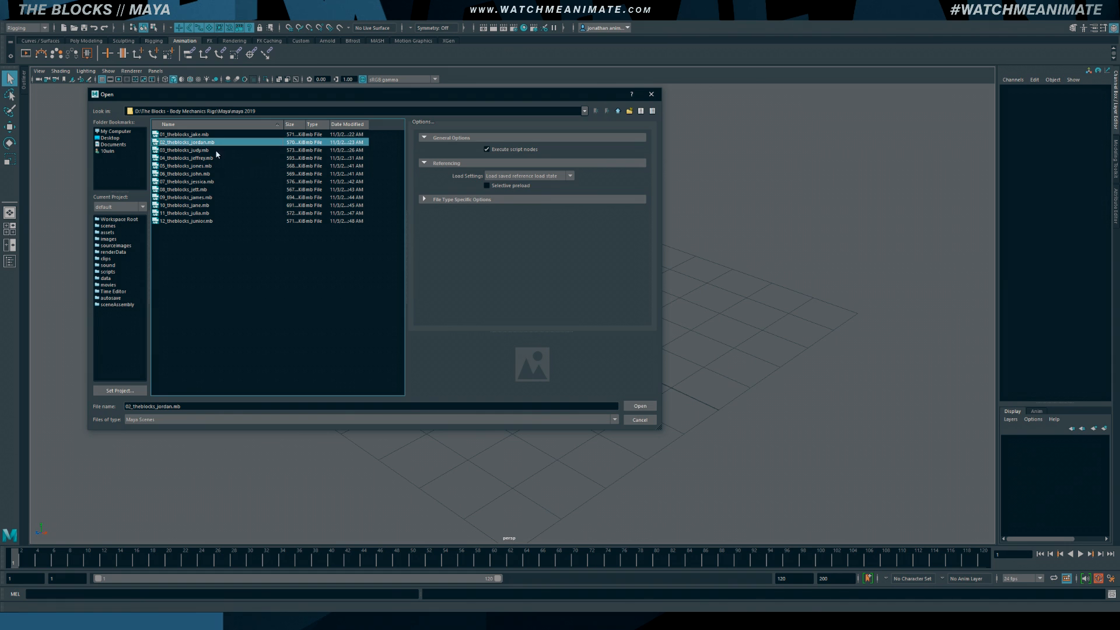
{"action": "left_click", "coordinate": [639, 404]}
{"action": "left_click", "coordinate": [561, 313]}
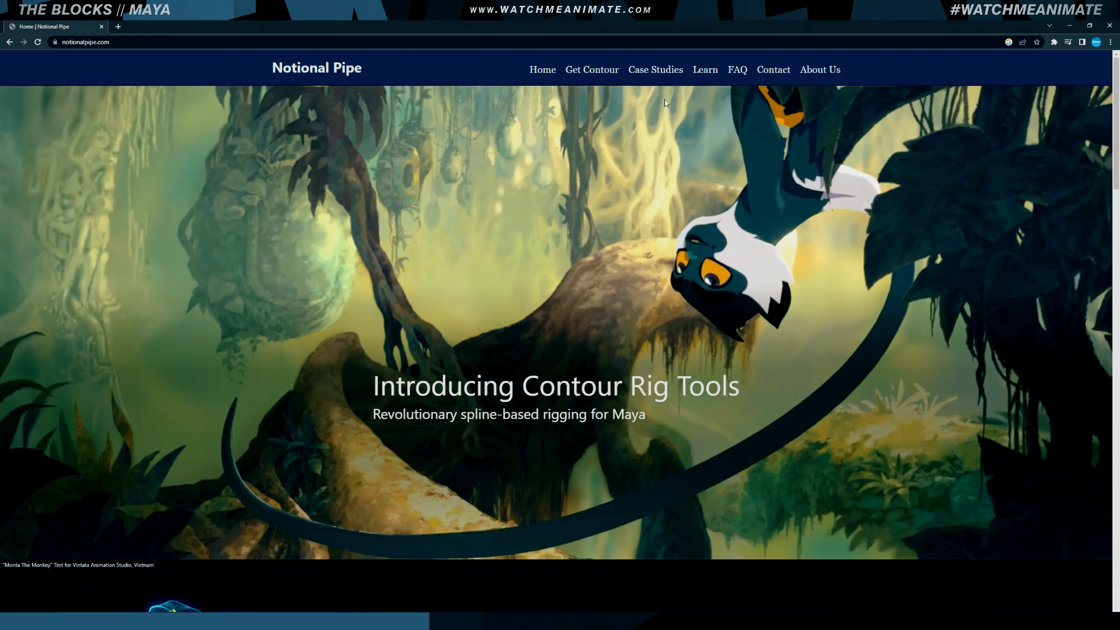
Switch to the browser and download Contour Rig Tools for Windows from the Notional Pipe website
{"action": "left_click", "coordinate": [593, 71]}
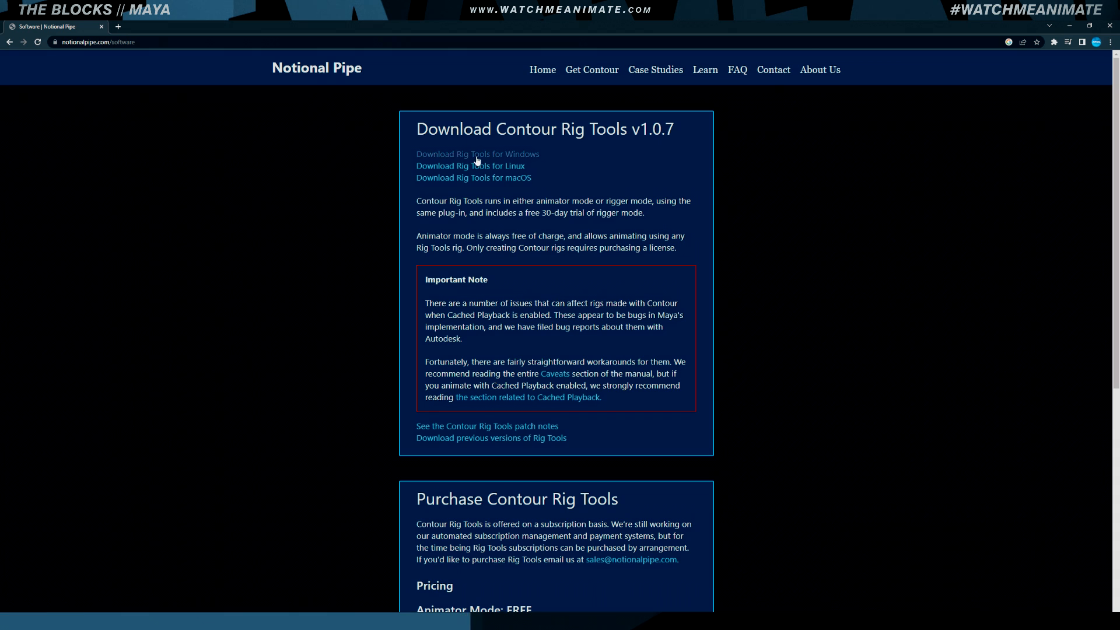
{"action": "left_click", "coordinate": [534, 155]}
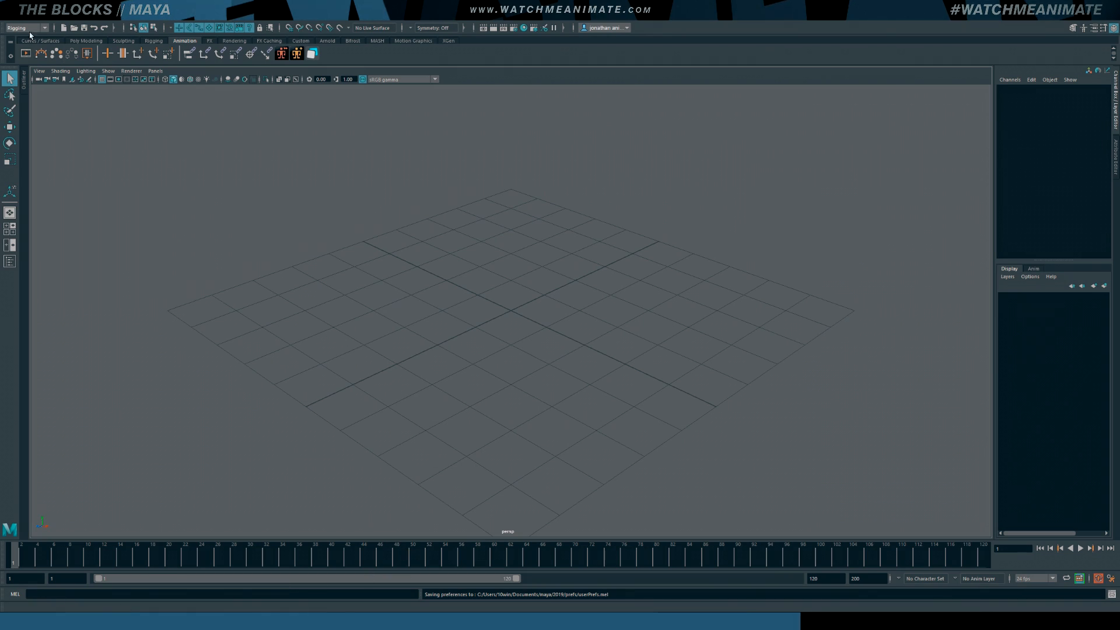
Switch to Maya, check the Contour Rig Tools commands and open the 02_theblocks_jordan.mb scene
{"action": "left_click", "coordinate": [305, 14]}
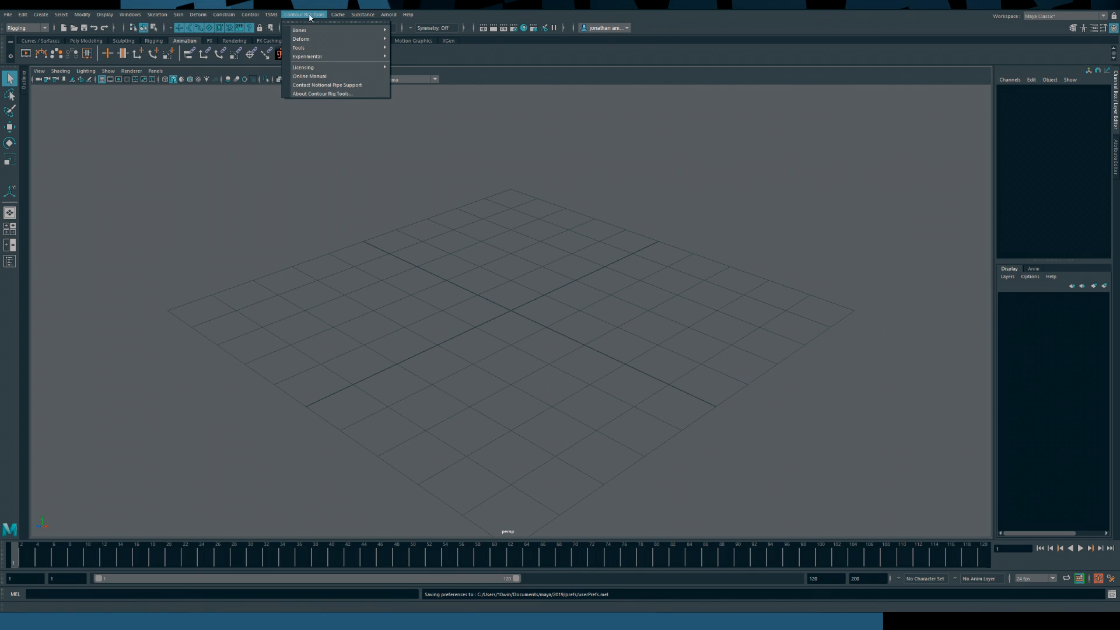
{"action": "left_click", "coordinate": [305, 15]}
{"action": "left_click", "coordinate": [8, 14]}
{"action": "left_click", "coordinate": [35, 39]}
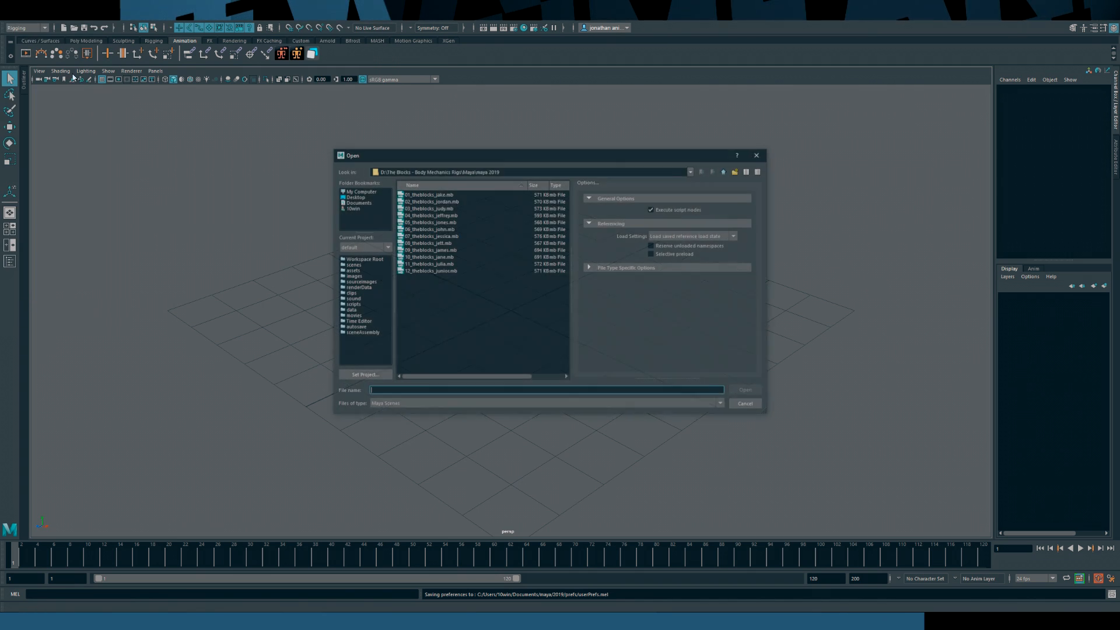
{"action": "left_click", "coordinate": [443, 222]}
{"action": "left_click", "coordinate": [429, 207]}
{"action": "left_click", "coordinate": [747, 392]}
{"action": "left_click", "coordinate": [559, 309]}
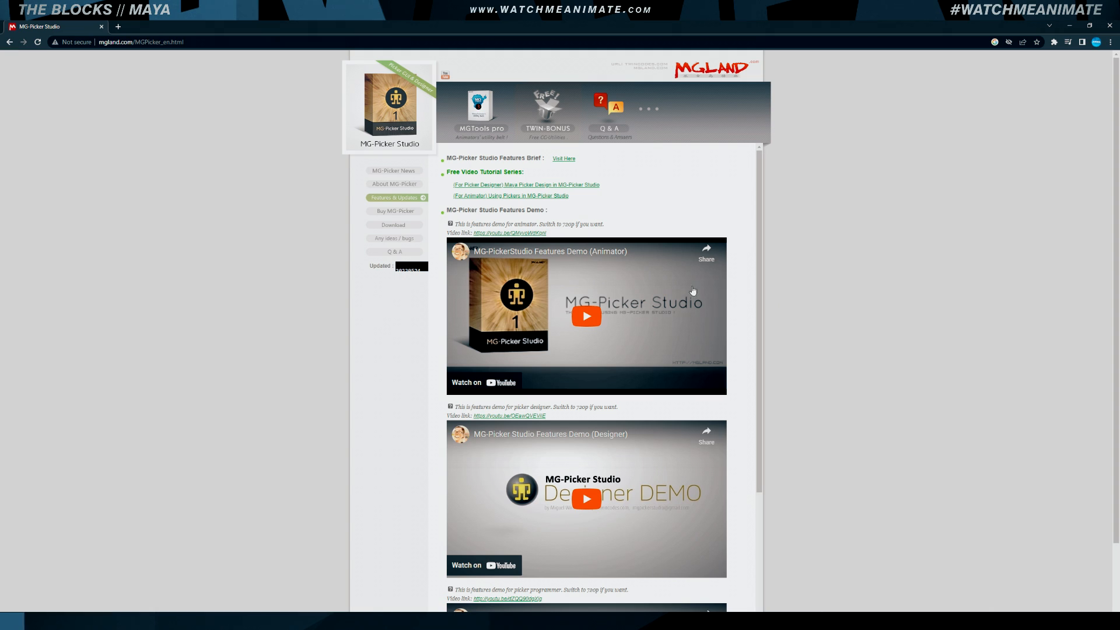
Switch to the browser and go to the download section of the MG-Picker Studio website
{"action": "left_click", "coordinate": [387, 227]}
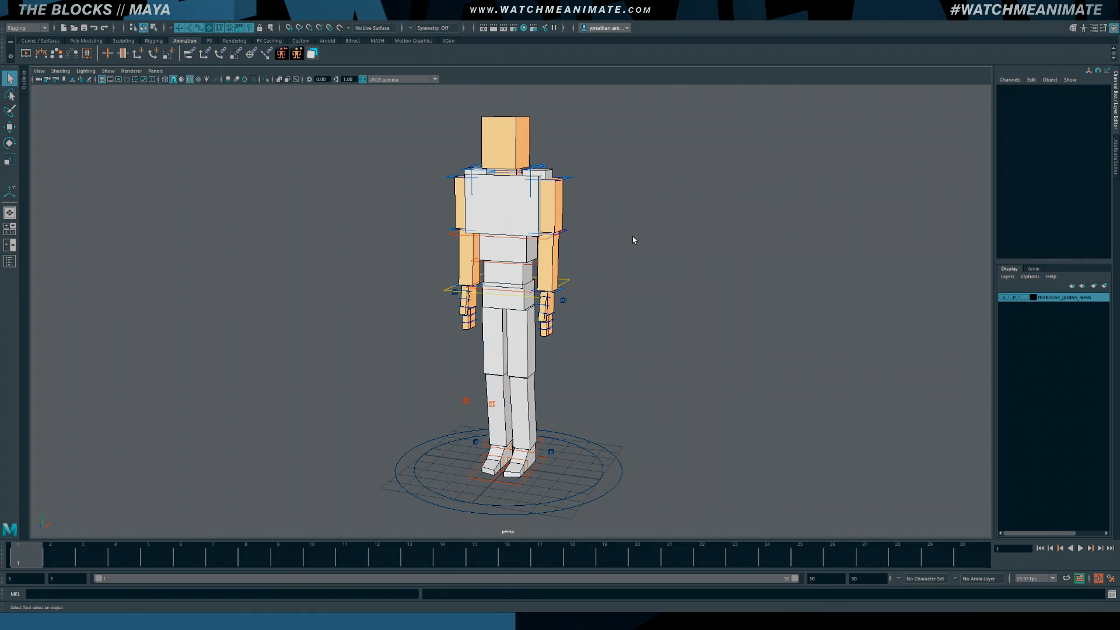
Switch to Maya, launch MG-Picker Studio, close the open picker and select the scene's Picker node to load it again
{"action": "left_click", "coordinate": [282, 54]}
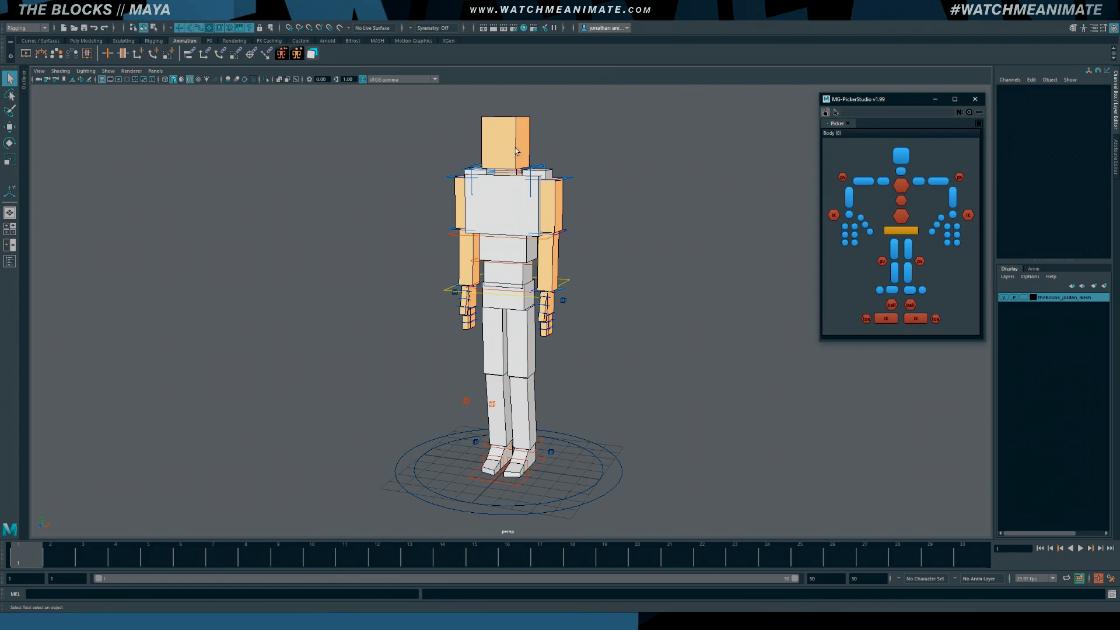
{"action": "left_click", "coordinate": [848, 123]}
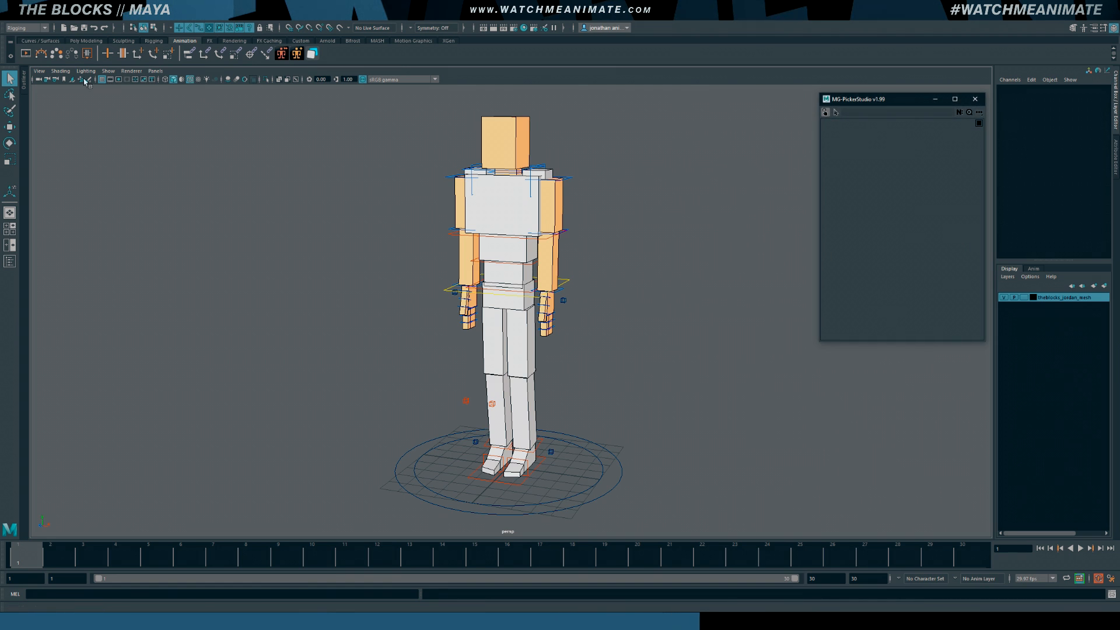
{"action": "left_click", "coordinate": [25, 79]}
{"action": "left_click", "coordinate": [54, 142]}
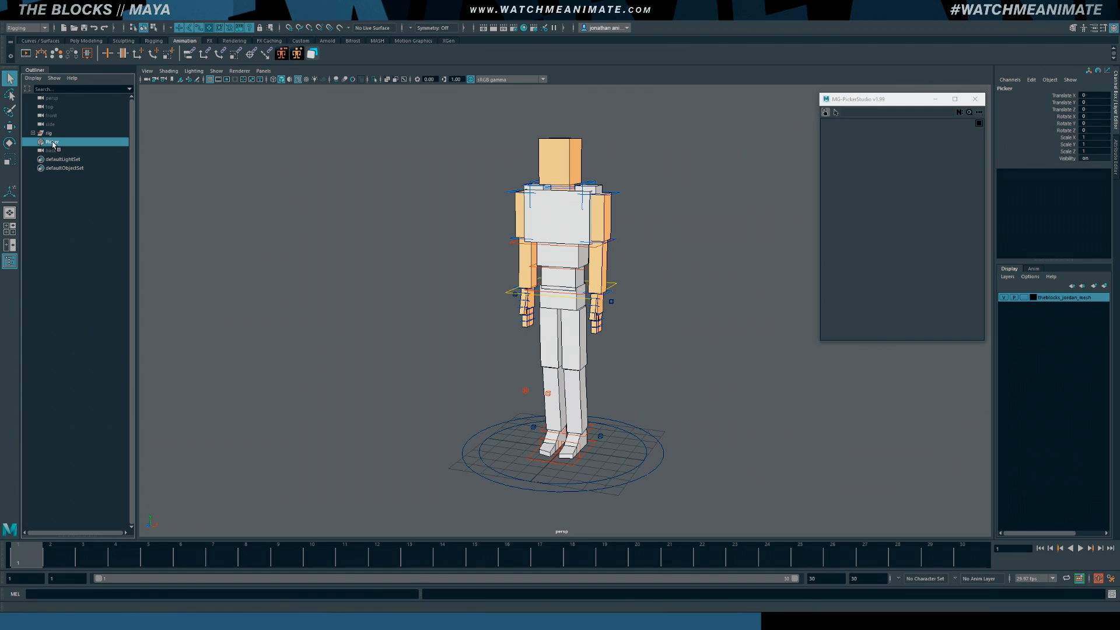
{"action": "left_click", "coordinate": [969, 113]}
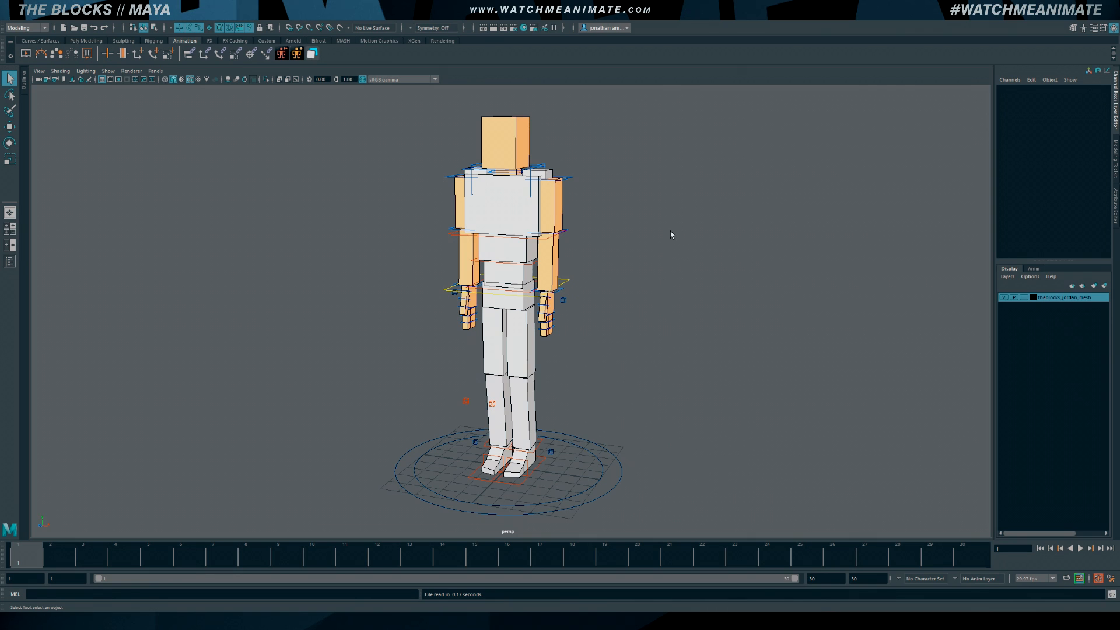
Select the character's head control and examine its Space options
{"action": "left_click_drag", "start_coordinate": [670, 231], "coordinate": [631, 229], "text": "alt"}
{"action": "scroll", "coordinate": [631, 229], "scroll_direction": "up", "scroll_amount": 1}
{"action": "middle_click_drag", "start_coordinate": [632, 229], "coordinate": [653, 250], "text": "alt"}
{"action": "scroll", "coordinate": [653, 250], "scroll_direction": "up", "scroll_amount": 3}
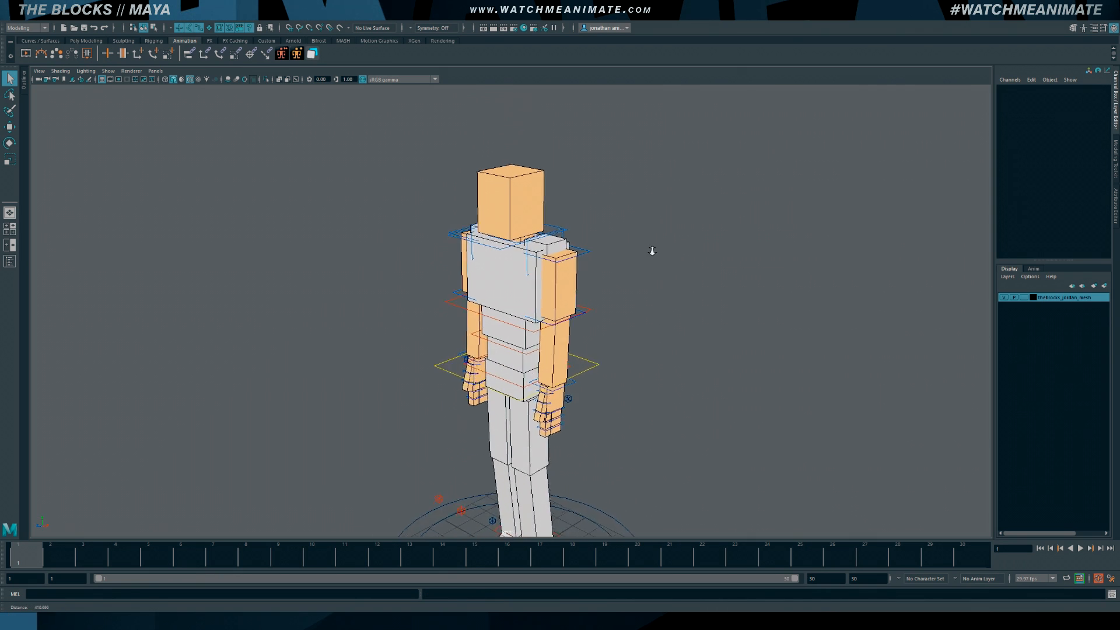
{"action": "left_click", "coordinate": [498, 241]}
{"action": "left_click", "coordinate": [1066, 138]}
{"action": "left_click", "coordinate": [1098, 137]}
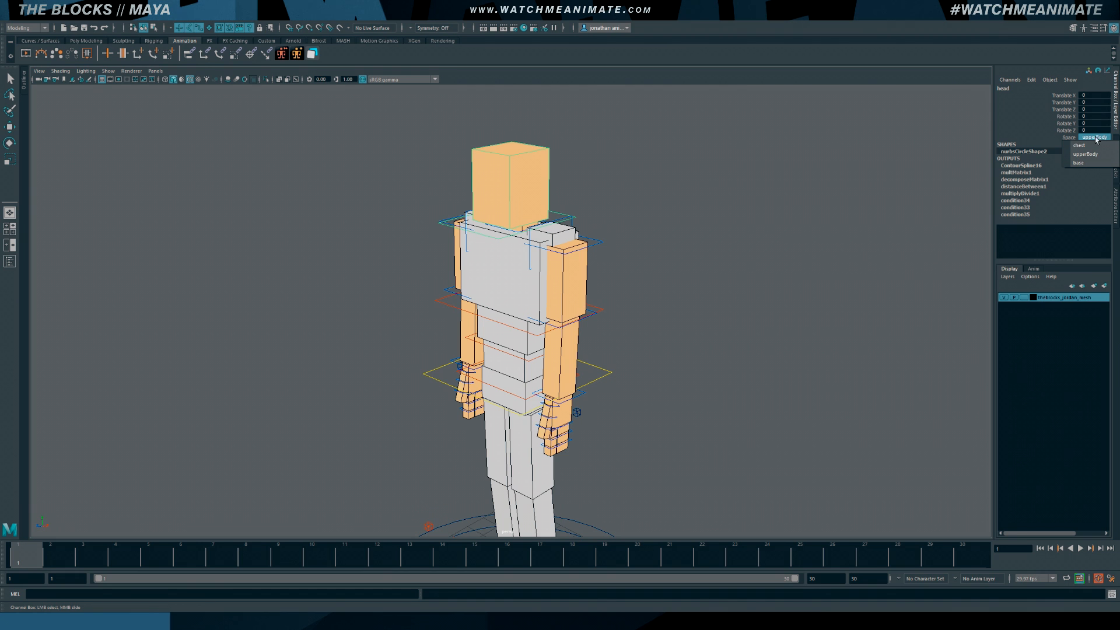
{"action": "left_click", "coordinate": [891, 216]}
Select the left shoulder control and set its Space to base
{"action": "left_click", "coordinate": [530, 269]}
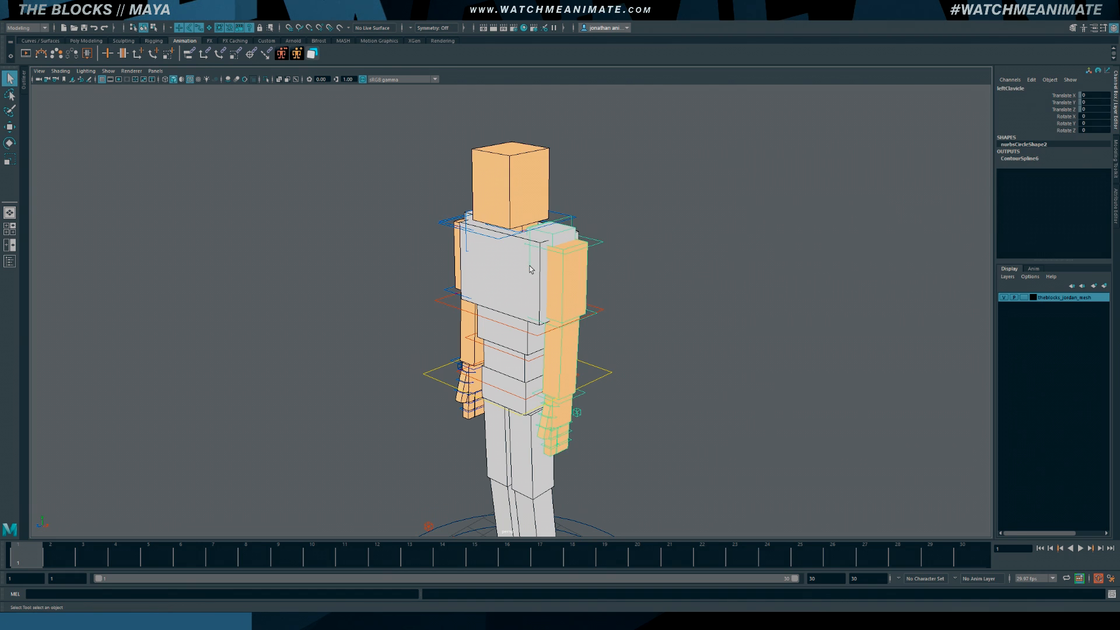
{"action": "left_click", "coordinate": [599, 244]}
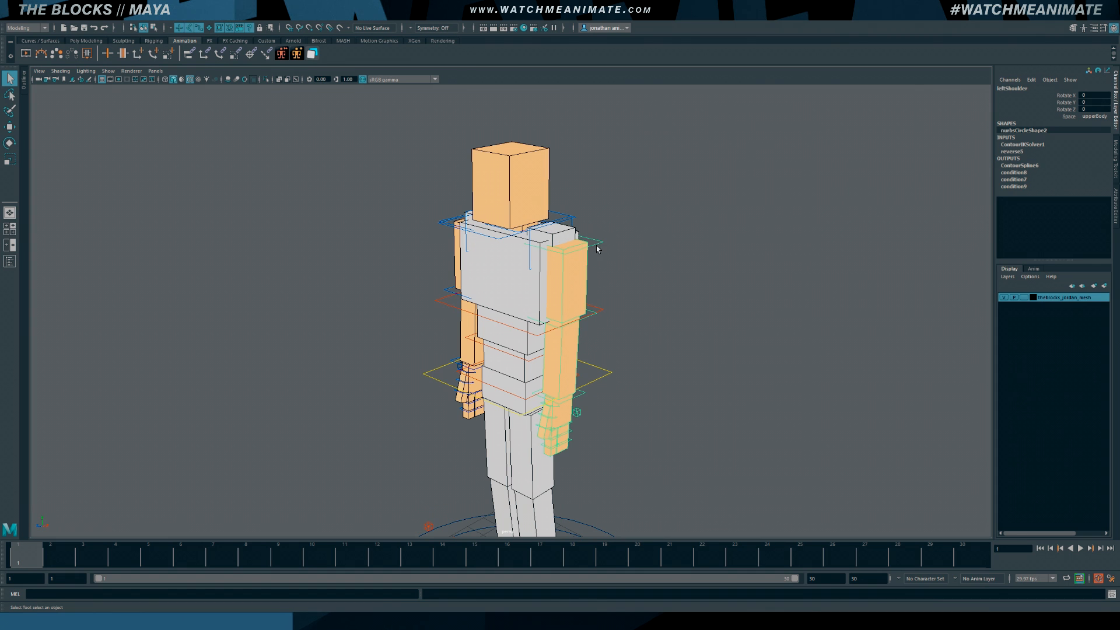
{"action": "left_click", "coordinate": [1067, 117]}
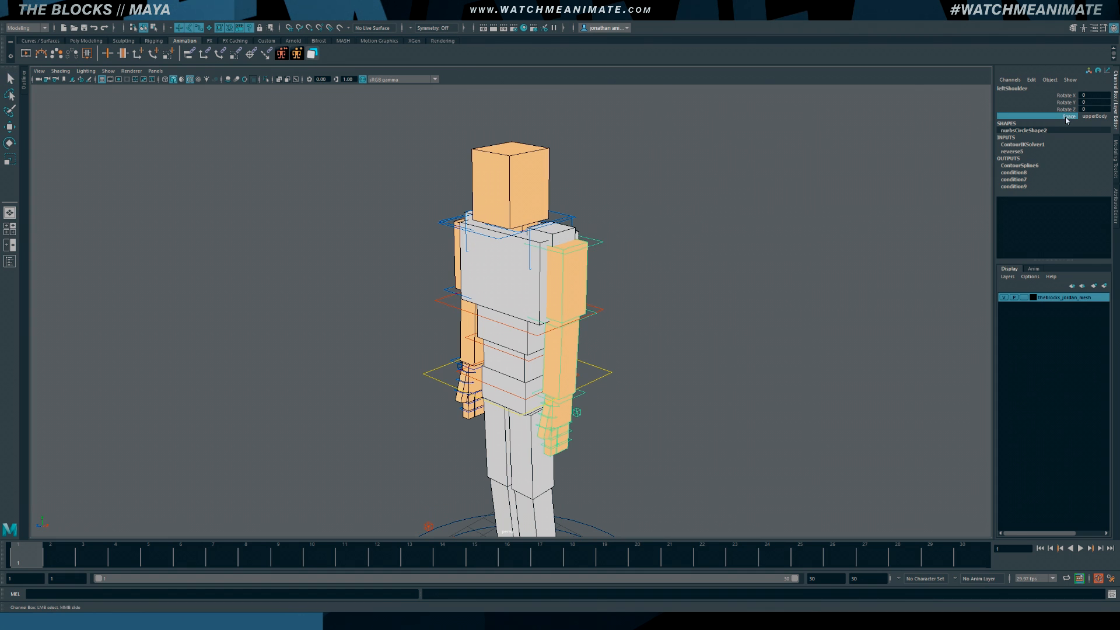
{"action": "left_click", "coordinate": [1096, 116]}
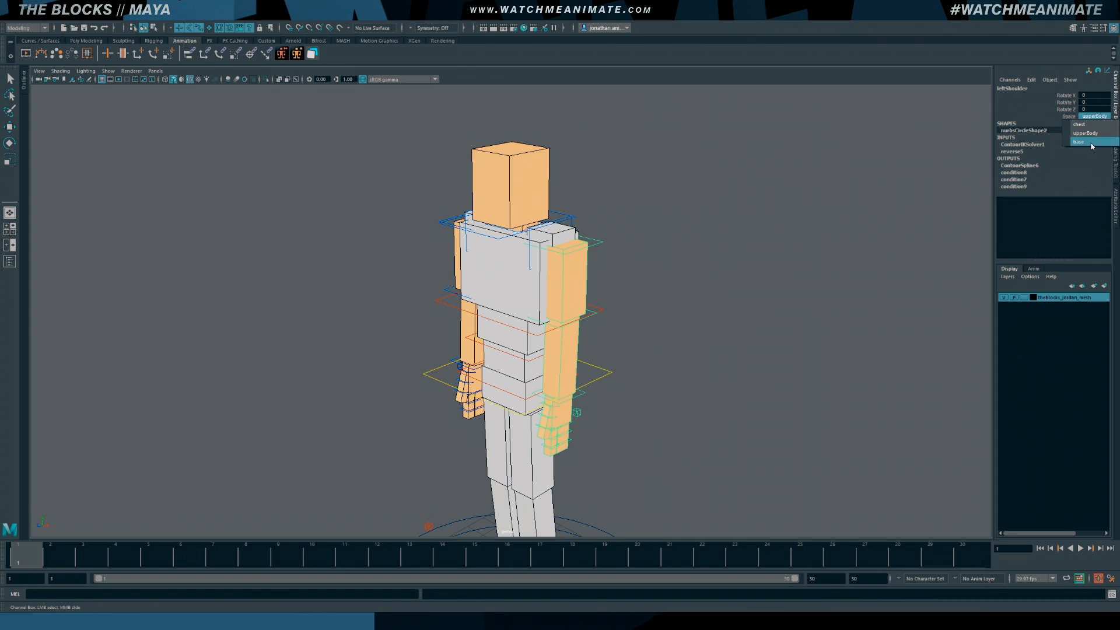
{"action": "left_click", "coordinate": [1092, 142]}
{"action": "left_click", "coordinate": [703, 376]}
Set the FKIKSwitch of the left arm's switch control to 1
{"action": "left_click", "coordinate": [578, 413]}
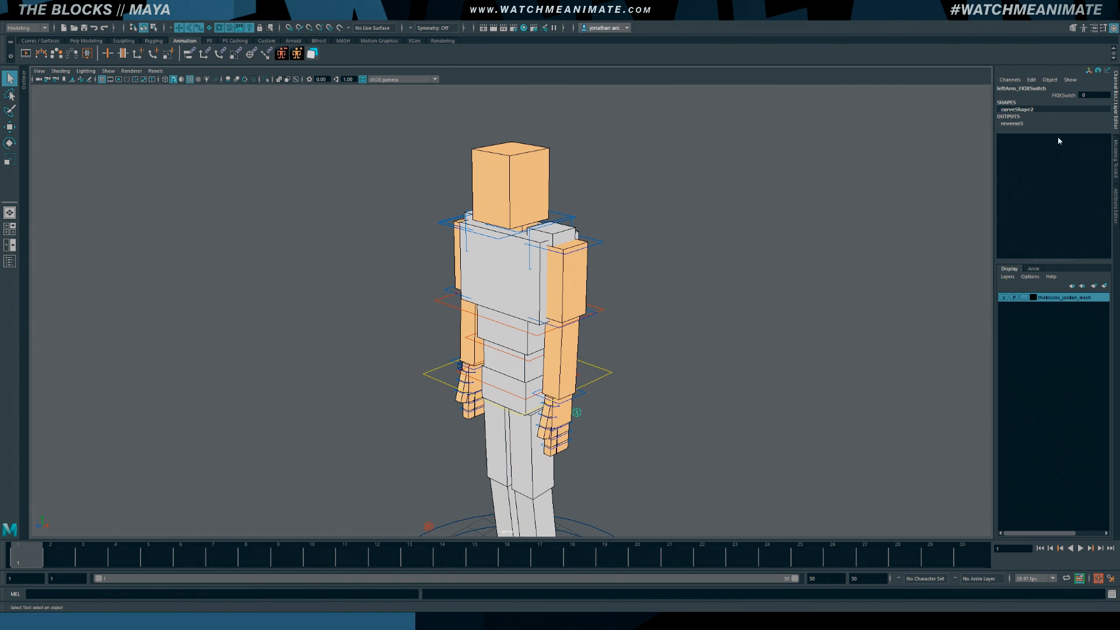
{"action": "left_click", "coordinate": [1063, 95]}
{"action": "middle_click_drag", "start_coordinate": [864, 160], "coordinate": [892, 161]}
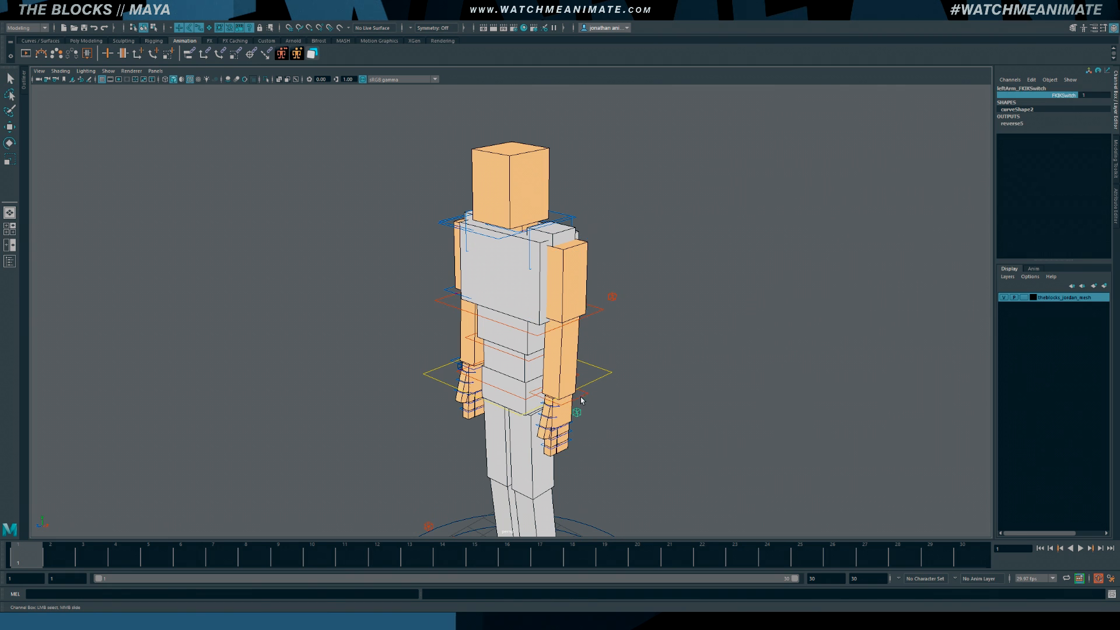
Examine the Space options of the left arm IK control and the left arm pole vector control
{"action": "left_click", "coordinate": [579, 395]}
{"action": "left_click", "coordinate": [1088, 173]}
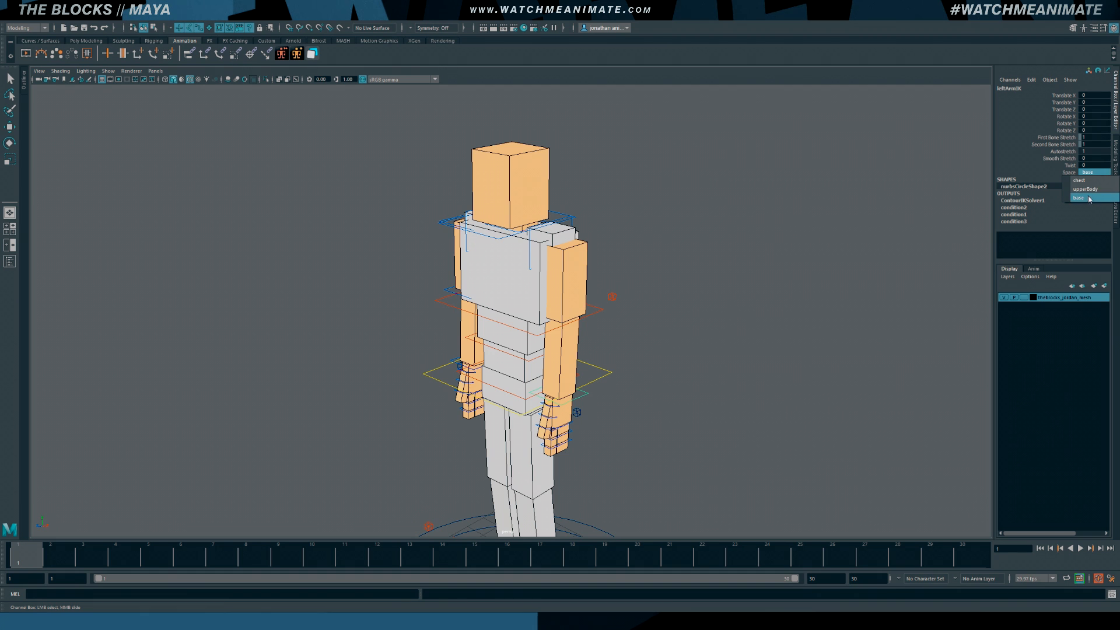
{"action": "left_click", "coordinate": [670, 294]}
{"action": "left_click", "coordinate": [610, 299]}
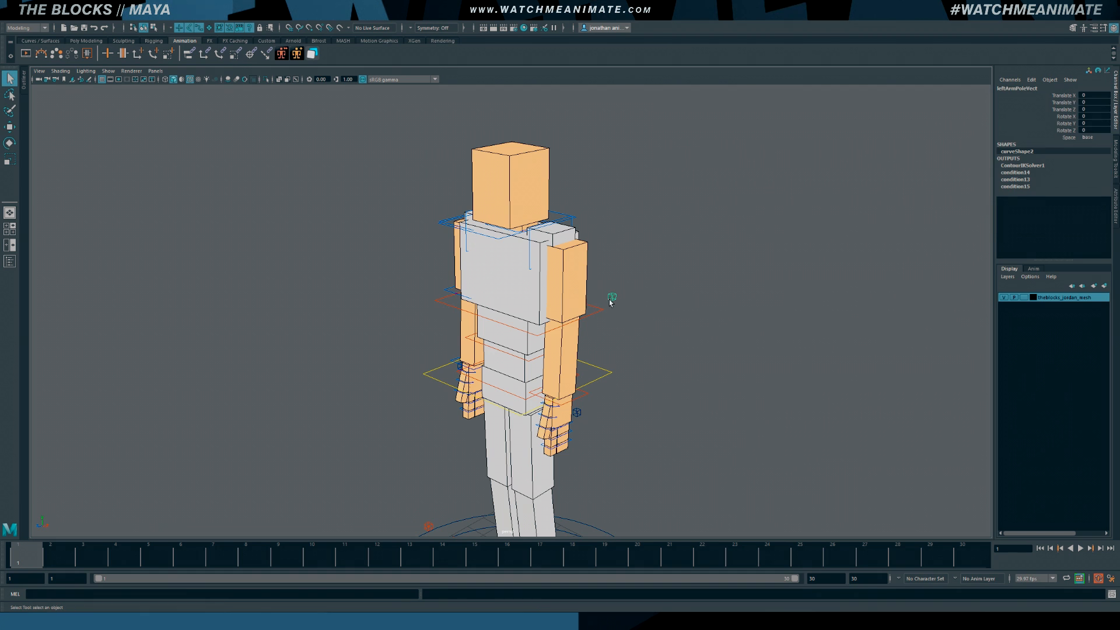
{"action": "left_click", "coordinate": [1086, 137]}
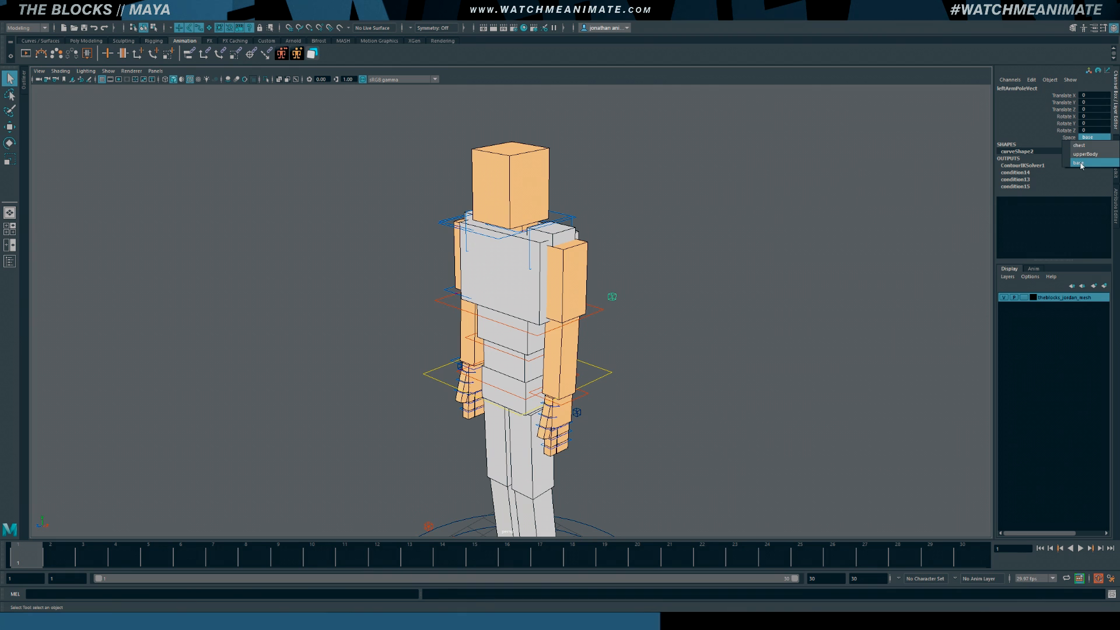
{"action": "left_click", "coordinate": [707, 340]}
Select the left leg IK control and examine its Space options, choosing base
{"action": "middle_click_drag", "start_coordinate": [708, 340], "coordinate": [723, 199], "text": "alt"}
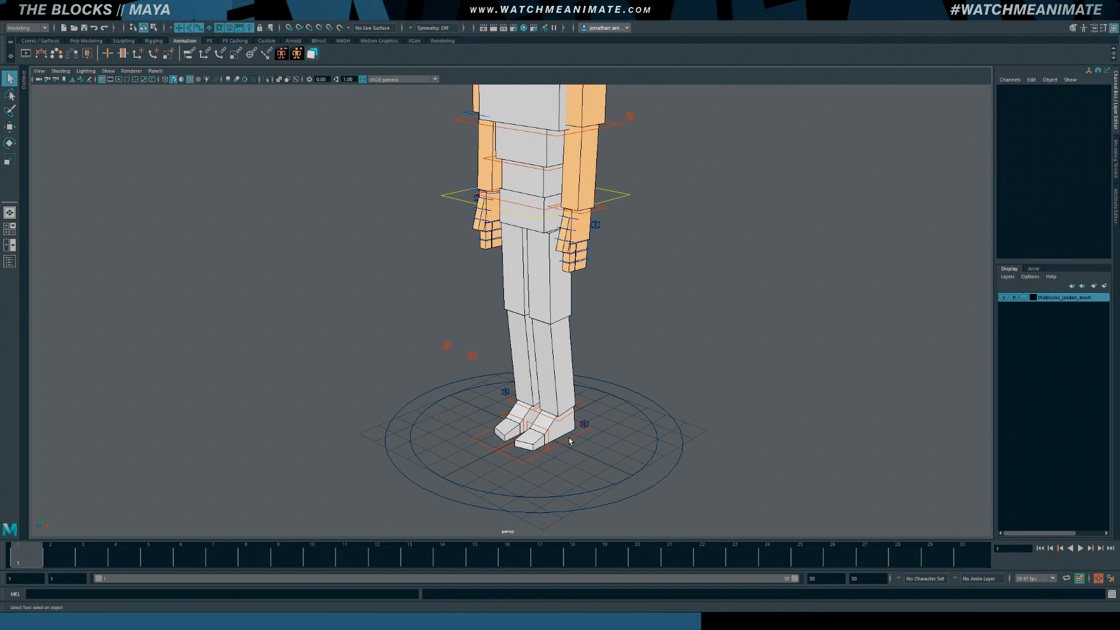
{"action": "left_click", "coordinate": [550, 435]}
{"action": "left_click", "coordinate": [551, 434]}
{"action": "left_click", "coordinate": [561, 445]}
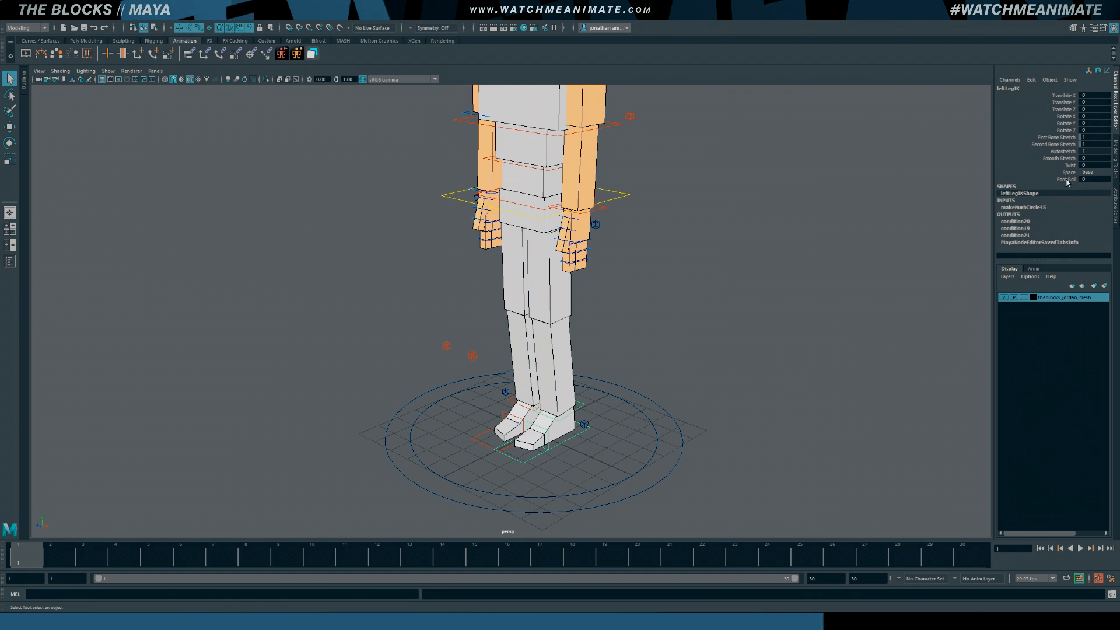
{"action": "left_click", "coordinate": [1090, 172]}
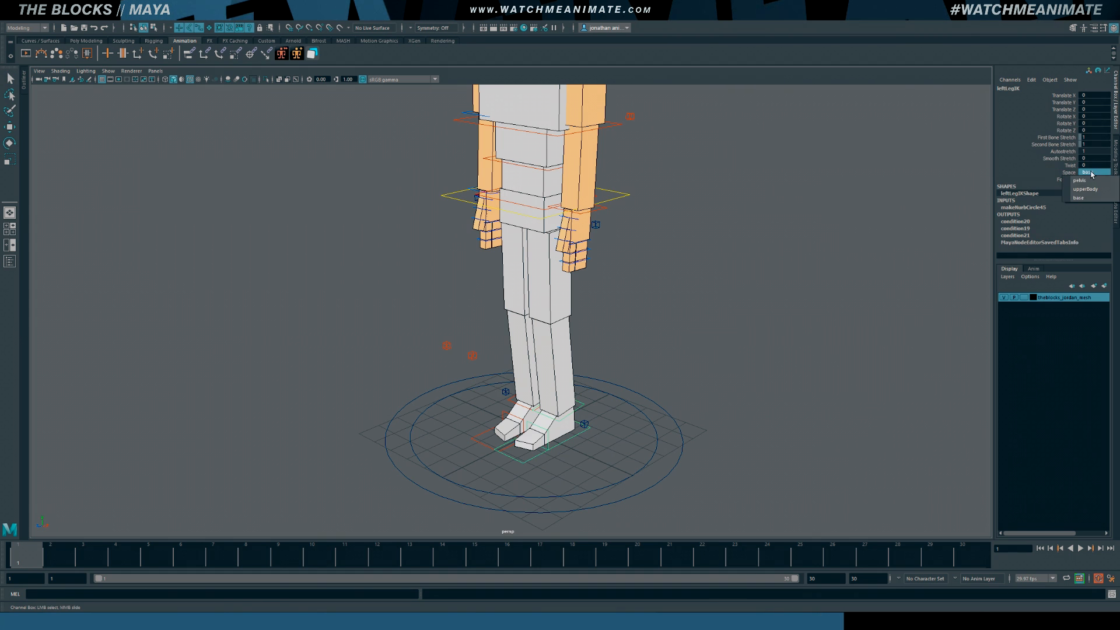
{"action": "left_click", "coordinate": [1088, 198]}
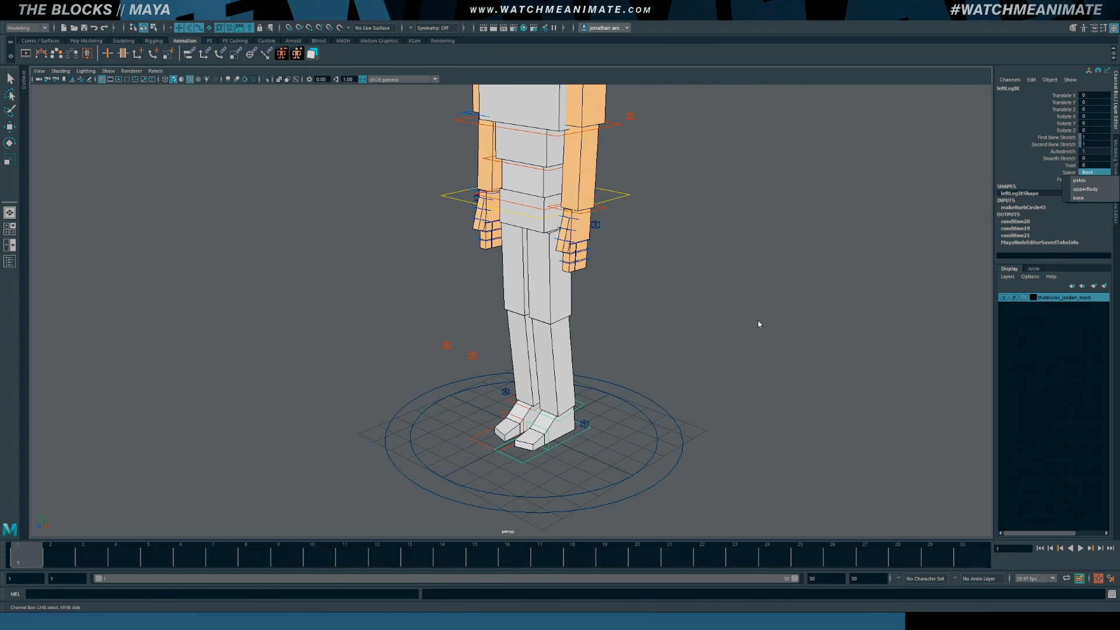
{"action": "left_click", "coordinate": [757, 322]}
Select the left leg pole vector control and examine its Space options
{"action": "left_click", "coordinate": [472, 356]}
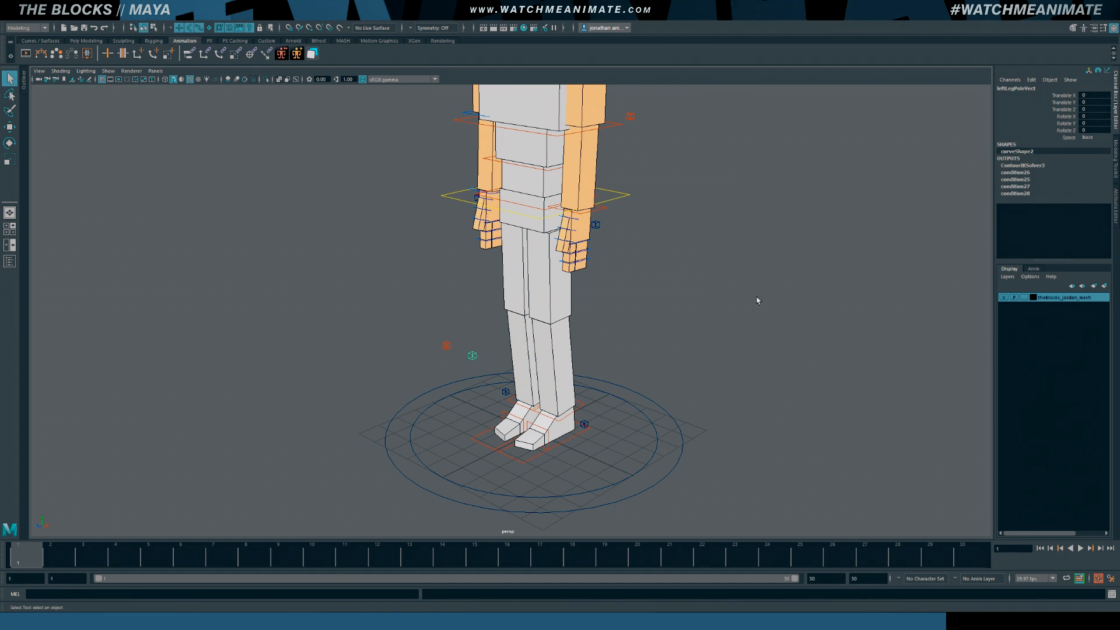
{"action": "left_click", "coordinate": [1085, 137]}
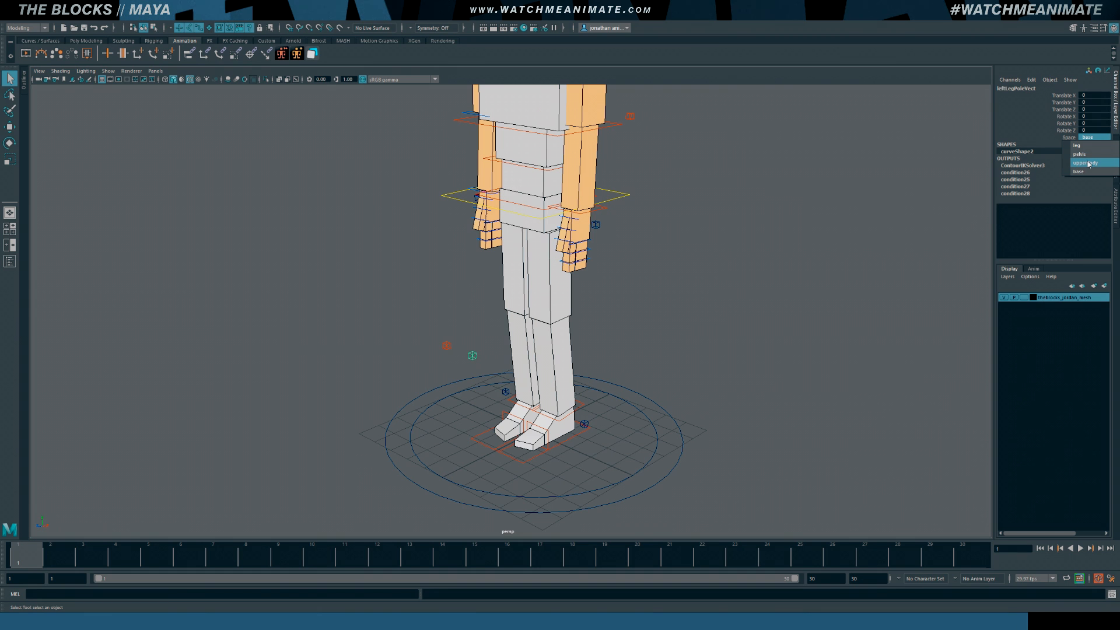
{"action": "left_click", "coordinate": [749, 208]}
{"action": "right_click_drag", "start_coordinate": [741, 211], "coordinate": [603, 255], "text": "alt"}
{"action": "middle_click_drag", "start_coordinate": [698, 253], "coordinate": [689, 299], "text": "alt"}
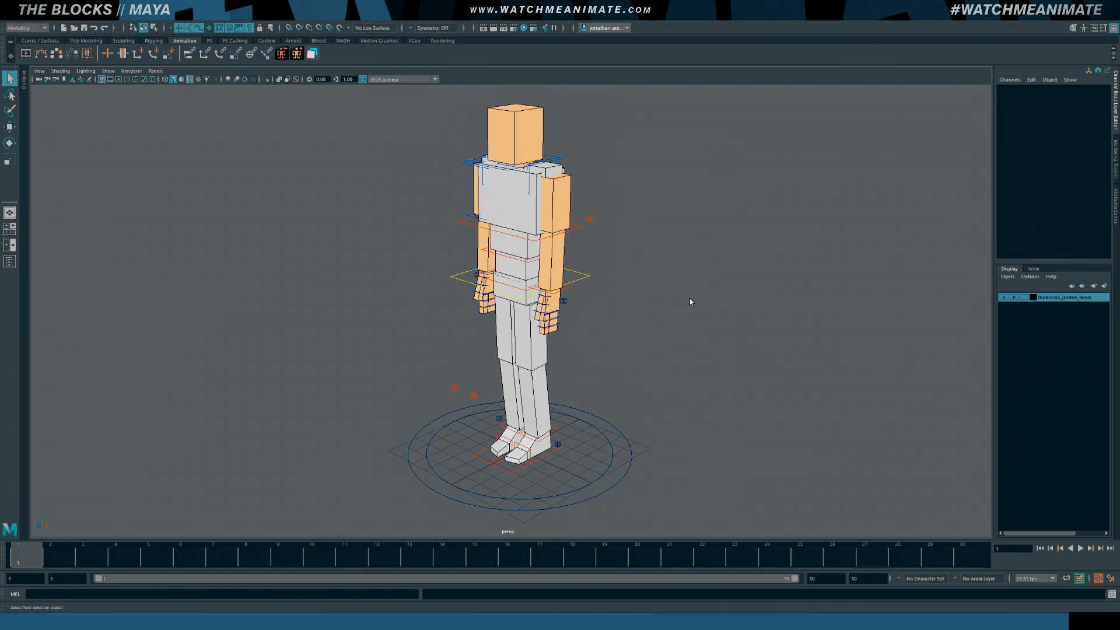
{"action": "left_click_drag", "start_coordinate": [690, 299], "coordinate": [632, 295], "text": "alt"}
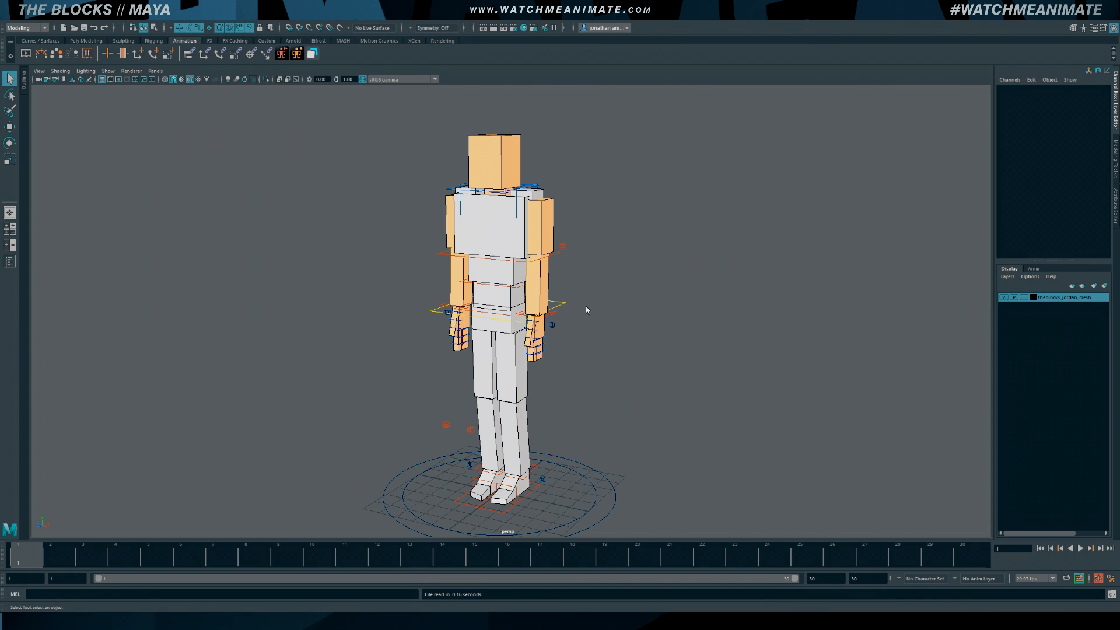
Select the left arm IK control and highlight its channels from Translate X to Rotate Z
{"action": "scroll", "coordinate": [585, 310], "scroll_direction": "up", "scroll_amount": 6}
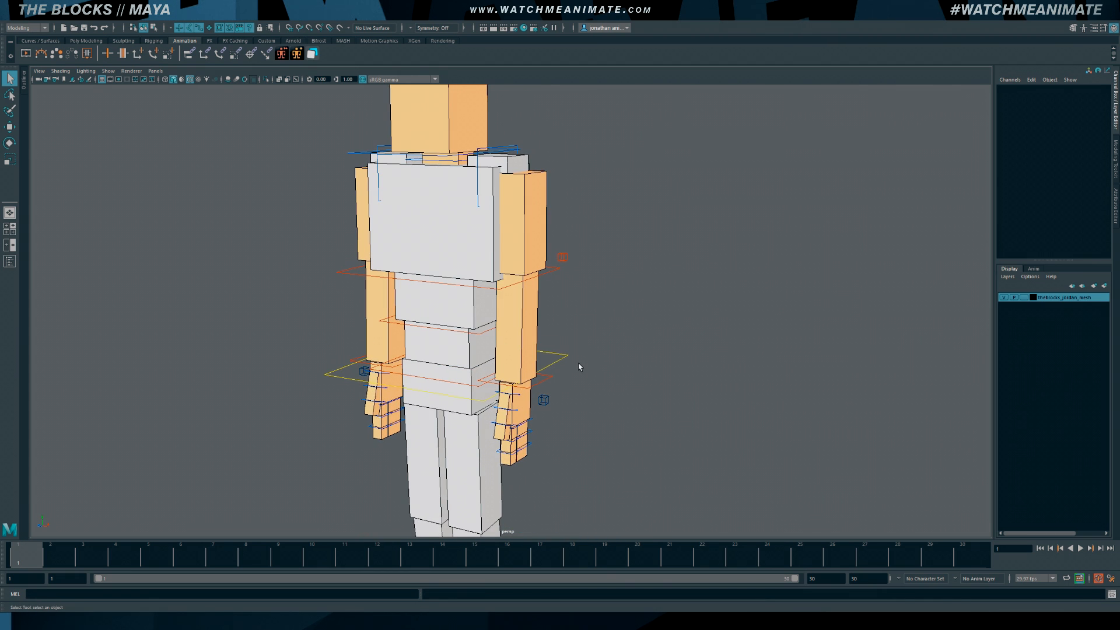
{"action": "left_click", "coordinate": [552, 380]}
{"action": "left_click_drag", "start_coordinate": [1052, 97], "coordinate": [1050, 131]}
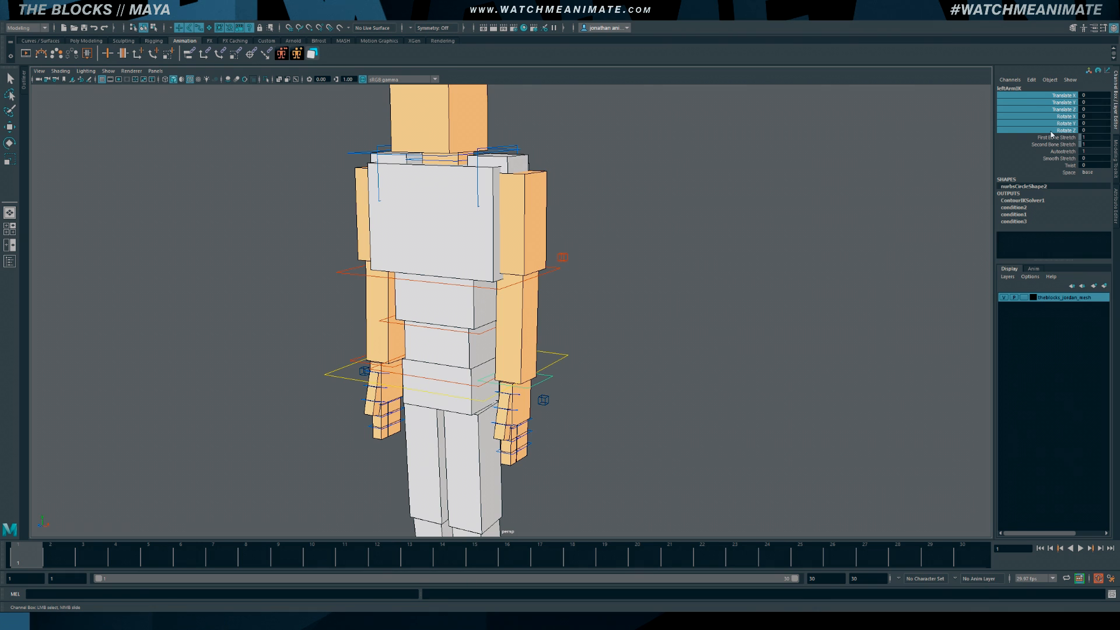
{"action": "left_click_drag", "start_coordinate": [1049, 97], "coordinate": [1053, 135]}
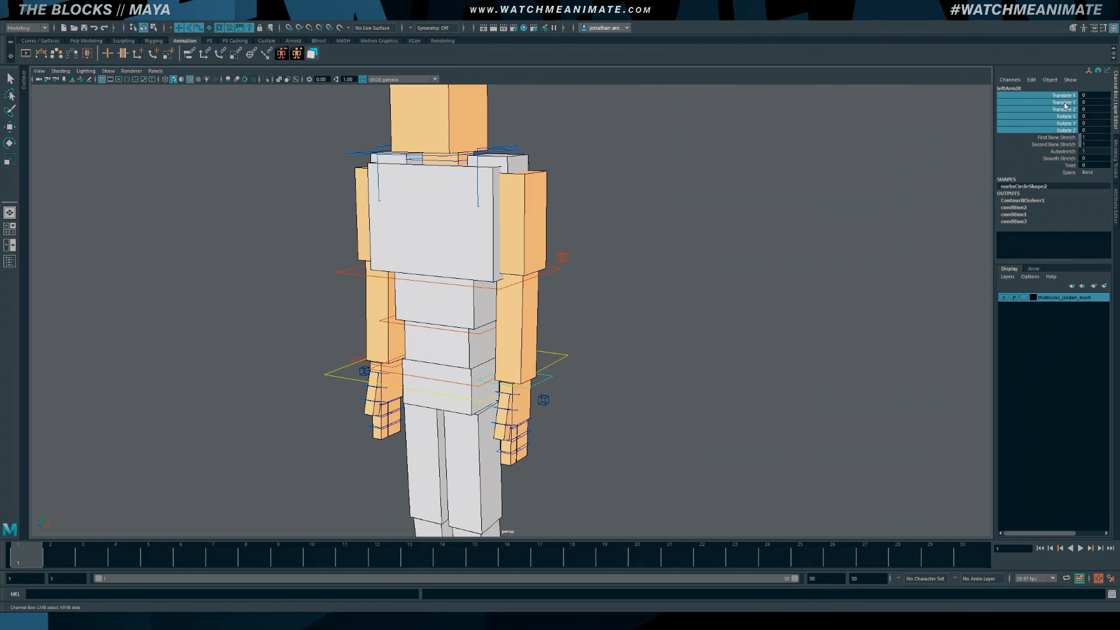
Try adjusting the left arm IK control's Translate Y and Rotate Y channels, undoing each change
{"action": "left_click", "coordinate": [1062, 103]}
{"action": "mouse_move", "coordinate": [865, 170]}
{"action": "middle_mouse_down"}
{"action": "mouse_move", "coordinate": [910, 168]}
{"action": "mouse_move", "coordinate": [820, 170]}
{"action": "mouse_move", "coordinate": [858, 164]}
{"action": "middle_mouse_up"}
{"action": "key", "text": "ctrl+z"}
{"action": "left_click", "coordinate": [1051, 124]}
{"action": "key", "text": "ctrl+z"}
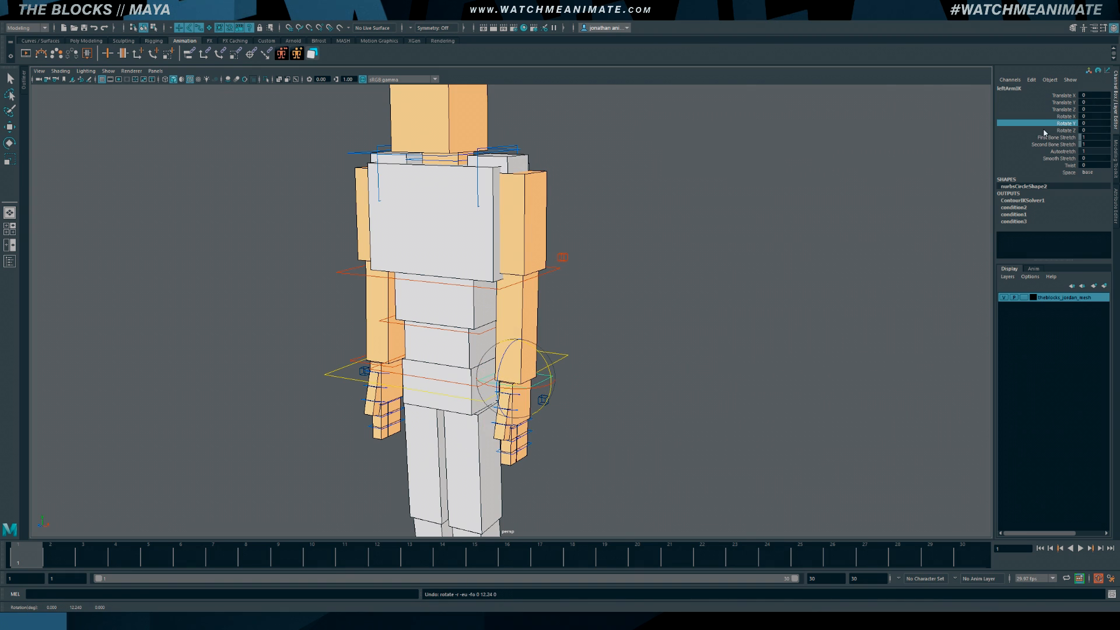
Highlight the left arm IK's First and Second Bone Stretch, select Autostretch, and test-move the control, leaving Translate X at about -0.55
{"action": "left_click_drag", "start_coordinate": [1060, 96], "coordinate": [1045, 147]}
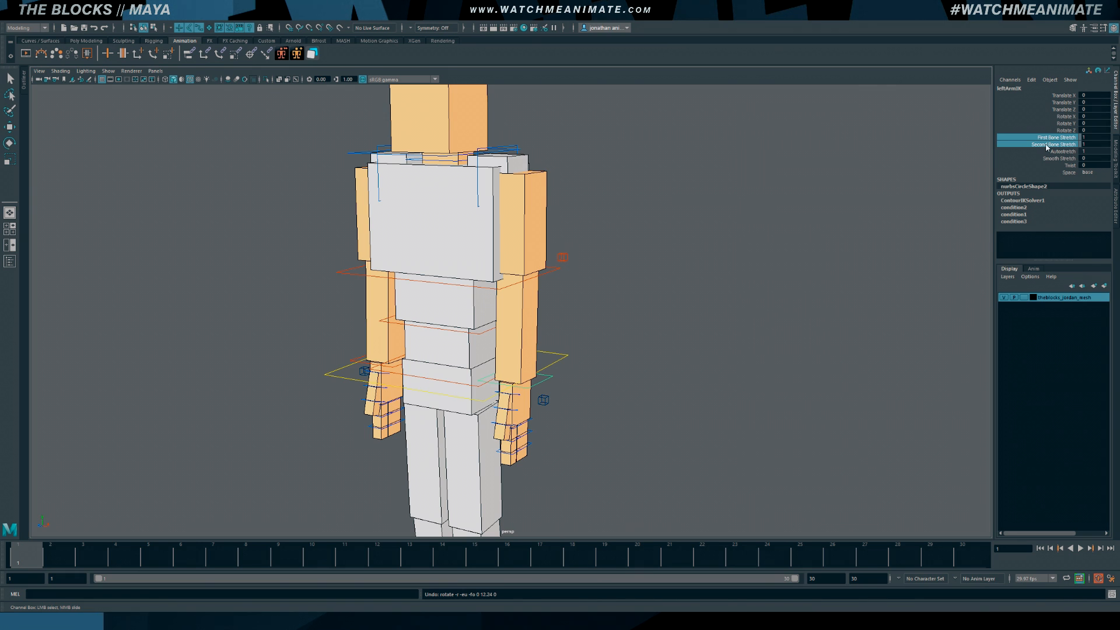
{"action": "left_click", "coordinate": [1064, 151]}
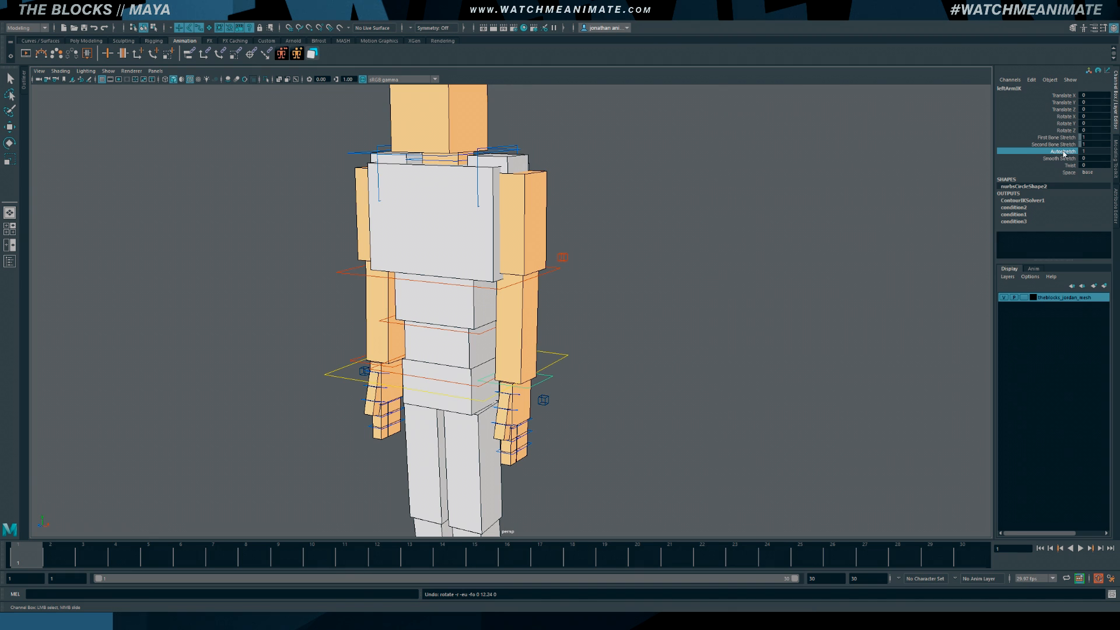
{"action": "left_click_drag", "start_coordinate": [604, 325], "coordinate": [620, 320], "text": "alt"}
{"action": "key", "text": "w"}
{"action": "left_click_drag", "start_coordinate": [526, 396], "coordinate": [547, 448]}
{"action": "middle_click_drag", "start_coordinate": [880, 173], "coordinate": [911, 175]}
{"action": "left_click_drag", "start_coordinate": [695, 330], "coordinate": [625, 327], "text": "alt"}
{"action": "key", "text": "w"}
{"action": "left_click_drag", "start_coordinate": [497, 411], "coordinate": [504, 367]}
{"action": "middle_click_drag", "start_coordinate": [590, 257], "coordinate": [595, 300], "text": "alt"}
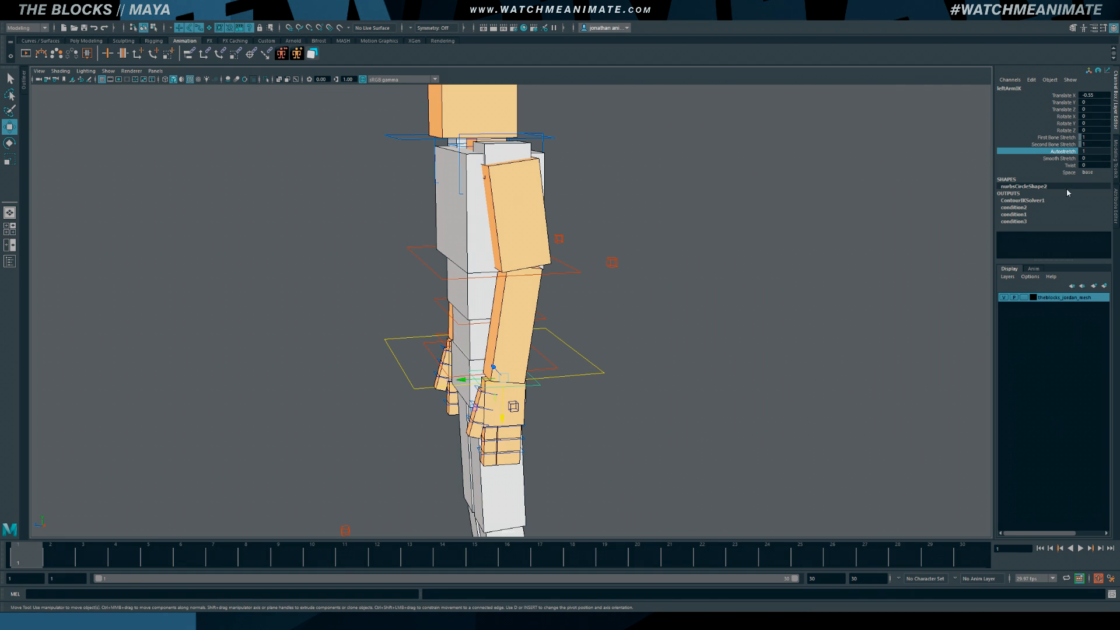
Raise the left arm IK control's Smooth Stretch to 4, try moving the control, and undo the move
{"action": "left_click", "coordinate": [1058, 158]}
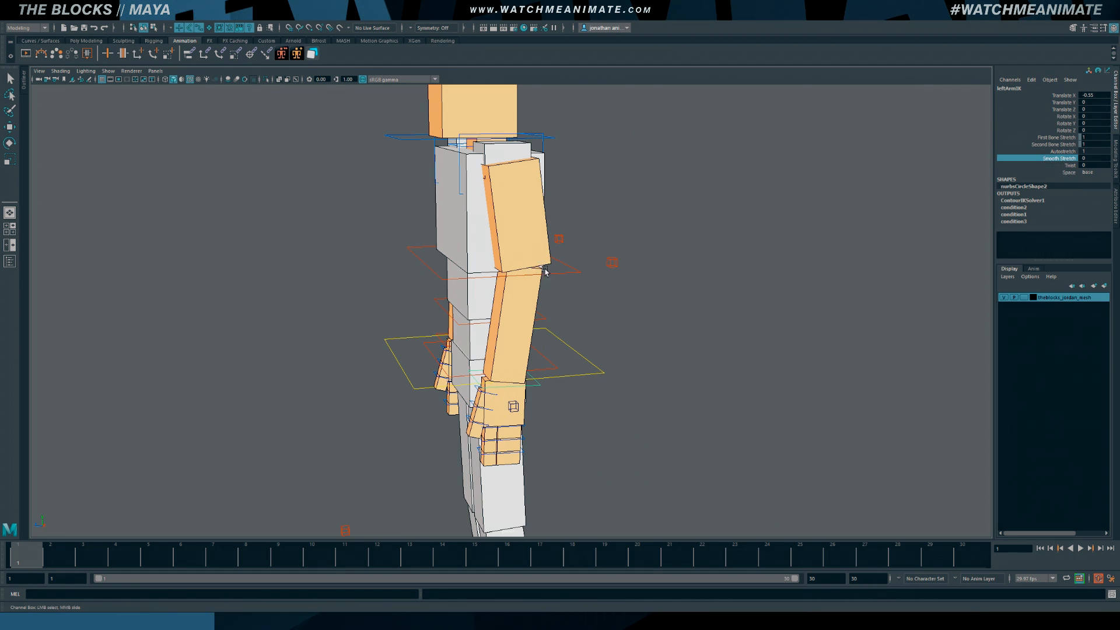
{"action": "middle_click_drag", "start_coordinate": [838, 180], "coordinate": [903, 180]}
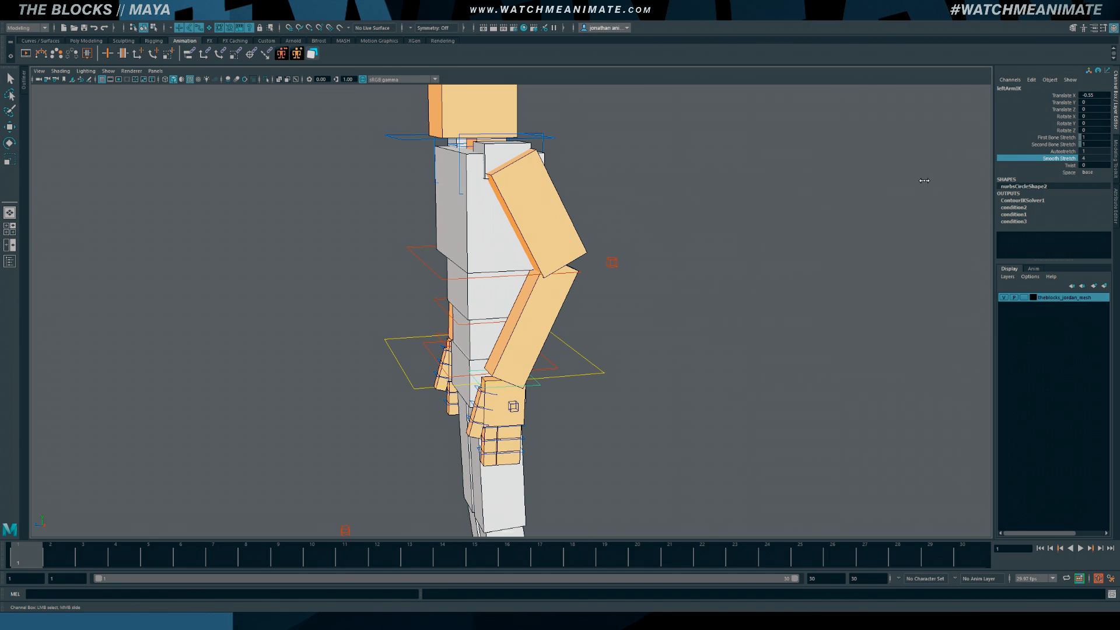
{"action": "key", "text": "w"}
{"action": "mouse_move", "coordinate": [501, 390]}
{"action": "left_mouse_down"}
{"action": "mouse_move", "coordinate": [499, 467]}
{"action": "mouse_move", "coordinate": [496, 394]}
{"action": "left_mouse_up"}
{"action": "key", "text": "ctrl+z"}
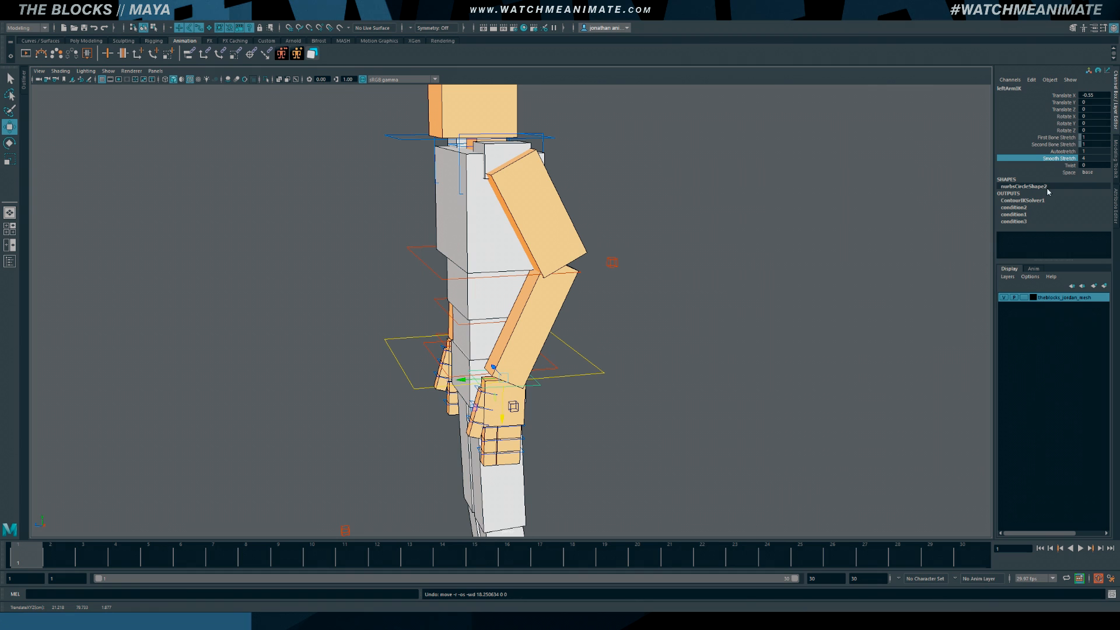
Set the left arm IK control's Smooth Stretch to 0.3, try moving the control, and undo the move
{"action": "double_click", "coordinate": [1095, 157]}
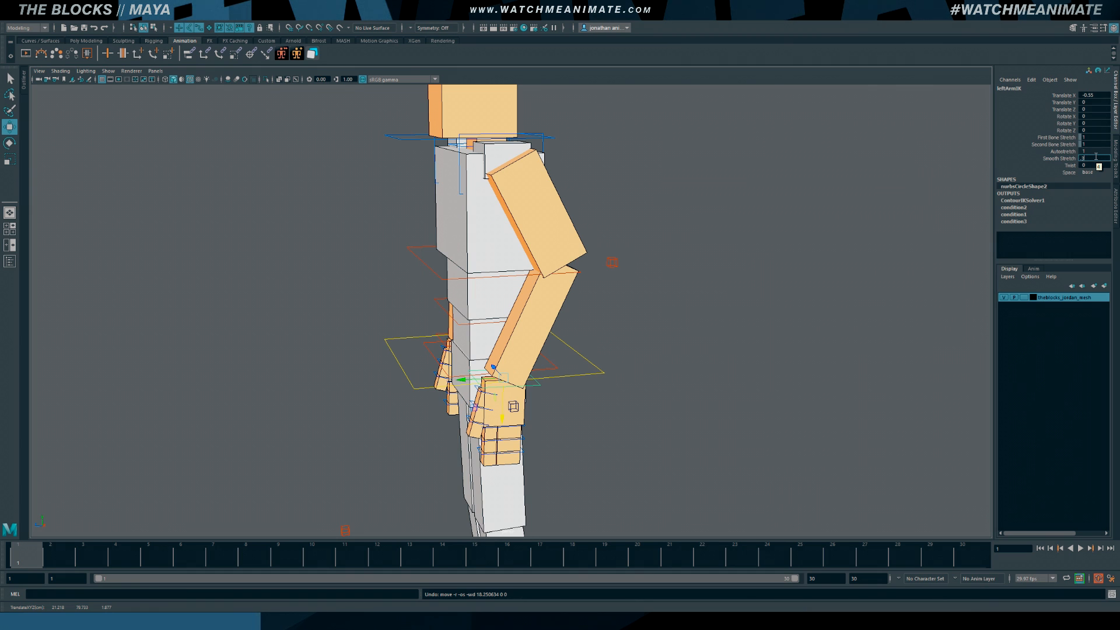
{"action": "type", "text": ".3"}
{"action": "key", "text": "Return"}
{"action": "left_click_drag", "start_coordinate": [503, 404], "coordinate": [506, 416]}
{"action": "key", "text": "ctrl+z"}
Set the left arm IK control's Smooth Stretch to 0.4 and test-move it, leaving Translate X at about 1.324
{"action": "double_click", "coordinate": [1098, 158]}
{"action": "type", "text": "0.4"}
{"action": "key", "text": "Return"}
{"action": "left_click_drag", "start_coordinate": [494, 389], "coordinate": [512, 398]}
{"action": "key", "text": "ctrl+z"}
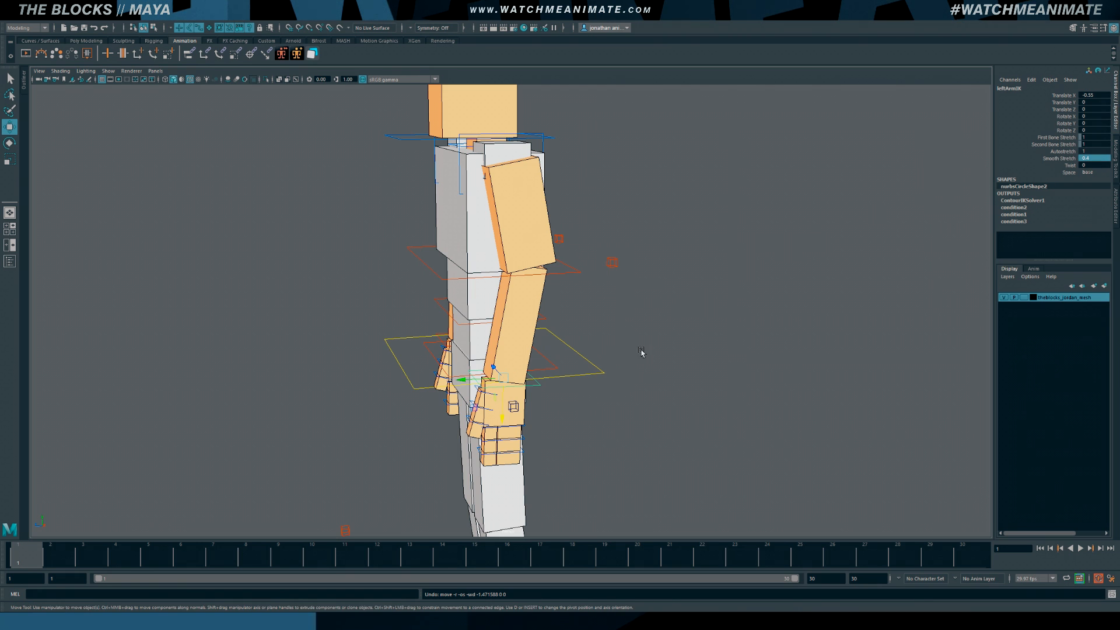
{"action": "left_click_drag", "start_coordinate": [503, 412], "coordinate": [510, 415]}
{"action": "left_click_drag", "start_coordinate": [613, 380], "coordinate": [593, 353], "text": "alt"}
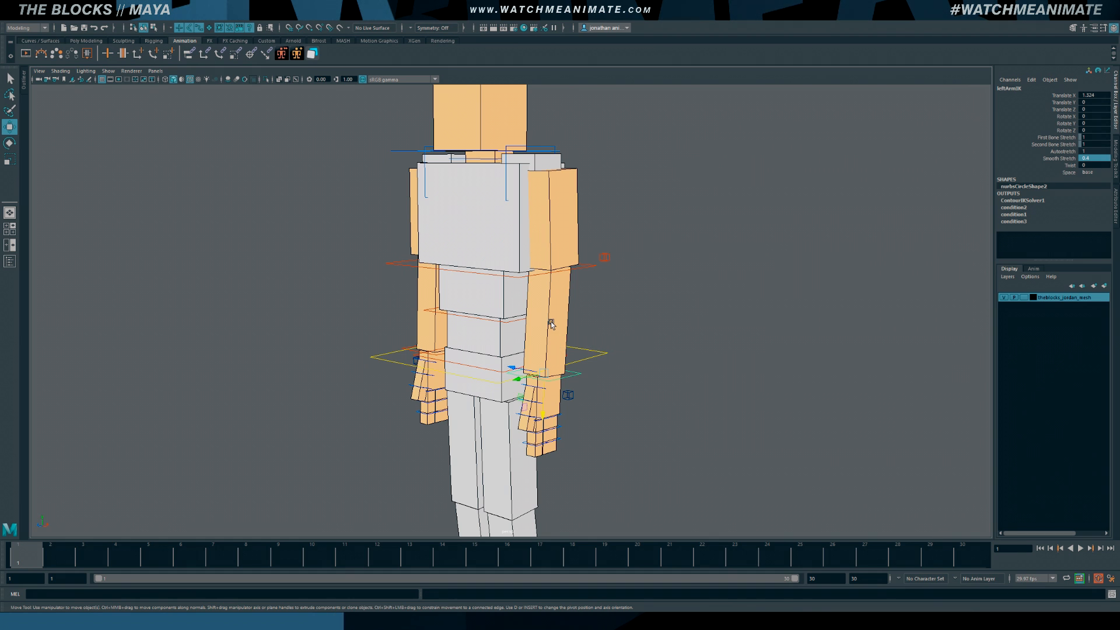
Try varying the left arm IK control's Twist channel in both directions, undoing each change
{"action": "left_click", "coordinate": [1066, 166]}
{"action": "middle_click_drag", "start_coordinate": [660, 274], "coordinate": [692, 274]}
{"action": "key", "text": "ctrl+z"}
{"action": "middle_click_drag", "start_coordinate": [729, 235], "coordinate": [546, 216]}
{"action": "key", "text": "ctrl+z"}
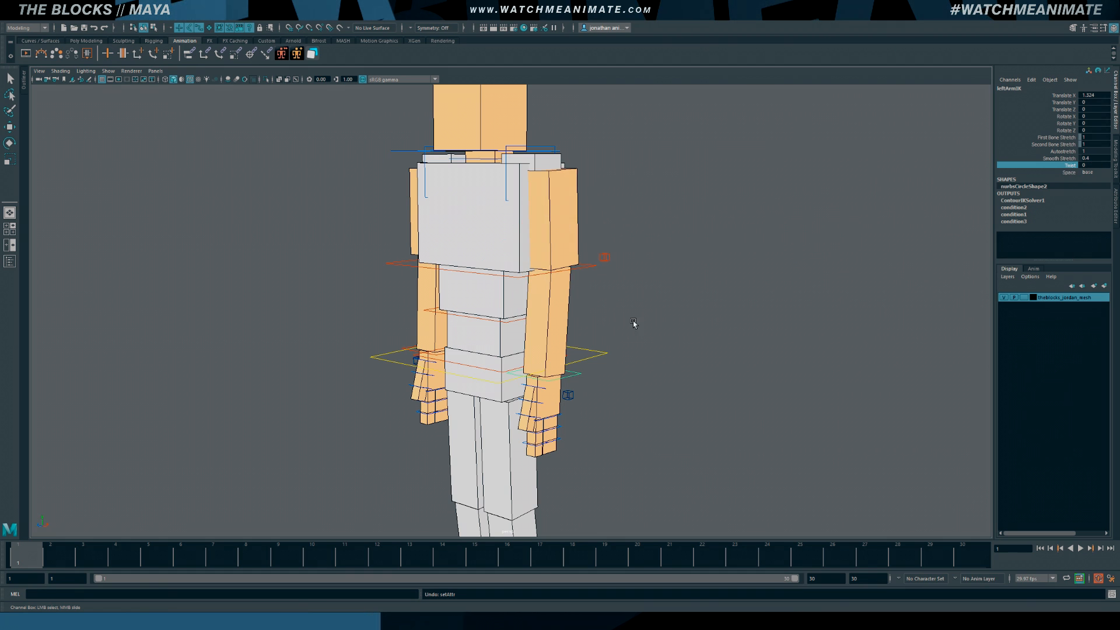
Move the left arm IK control out sideways to about -75.6 in Translate Z and rotate it to -27 in X and 54 in Y
{"action": "left_click_drag", "start_coordinate": [632, 322], "coordinate": [667, 322], "text": "alt"}
{"action": "key", "text": "w"}
{"action": "left_click", "coordinate": [547, 384]}
{"action": "left_click", "coordinate": [547, 384]}
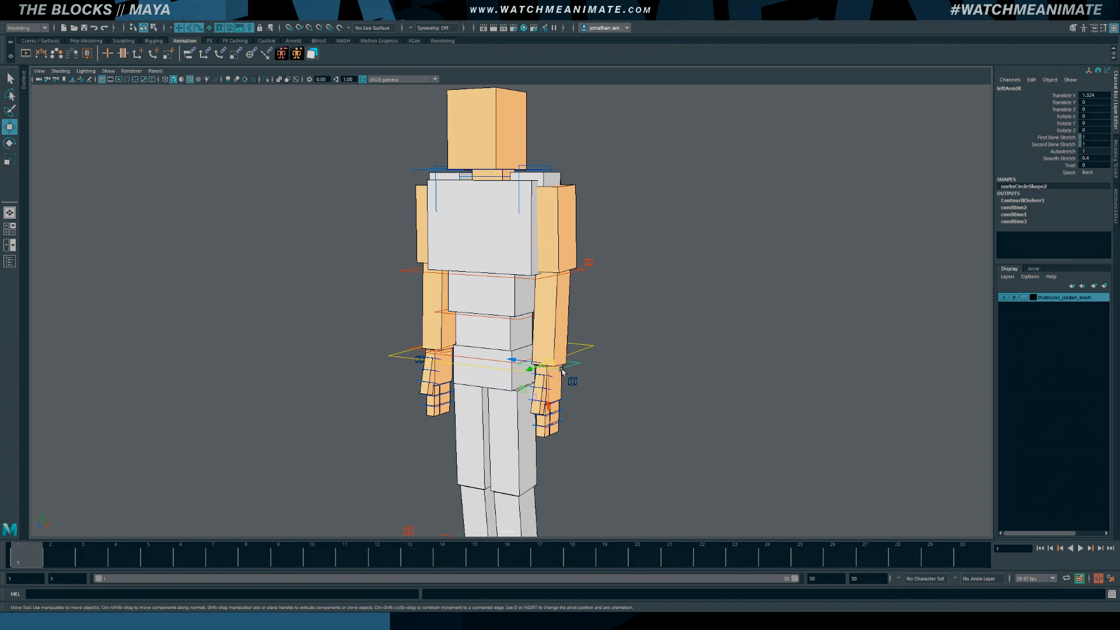
{"action": "left_click_drag", "start_coordinate": [547, 379], "coordinate": [796, 358]}
{"action": "key", "text": "e"}
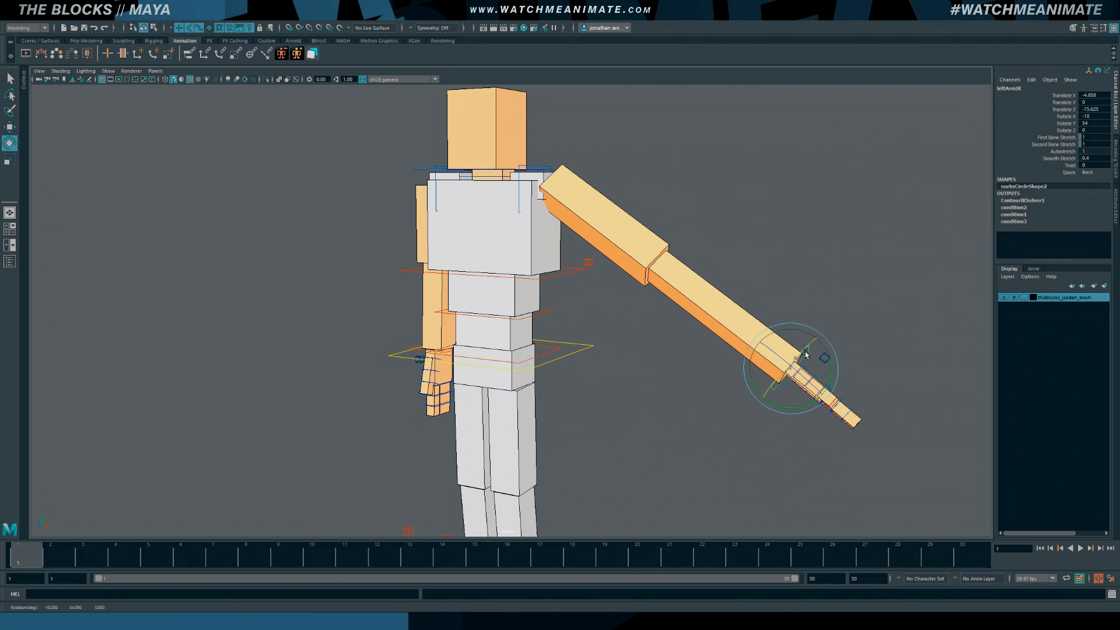
{"action": "left_click", "coordinate": [825, 286]}
{"action": "left_click", "coordinate": [806, 351]}
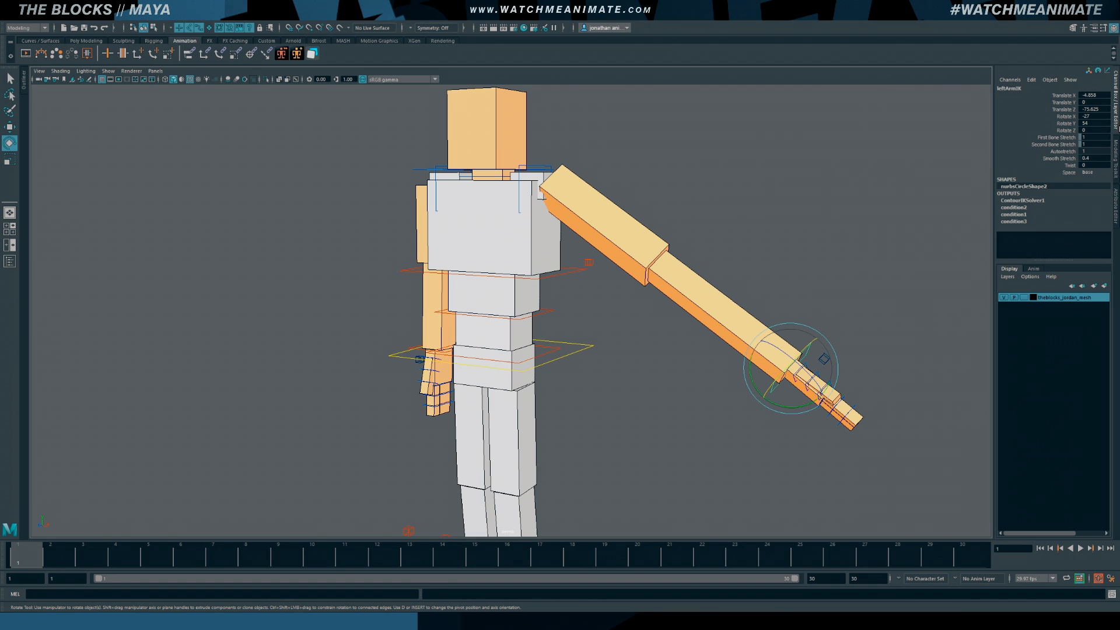
Try varying the Twist channel on the outstretched left arm and undo the change
{"action": "left_click", "coordinate": [1069, 165]}
{"action": "middle_click_drag", "start_coordinate": [837, 220], "coordinate": [894, 228]}
{"action": "key", "text": "ctrl+z"}
{"action": "key", "text": "ctrl+z"}
{"action": "key", "text": "ctrl+z"}
{"action": "key", "text": "ctrl+z"}
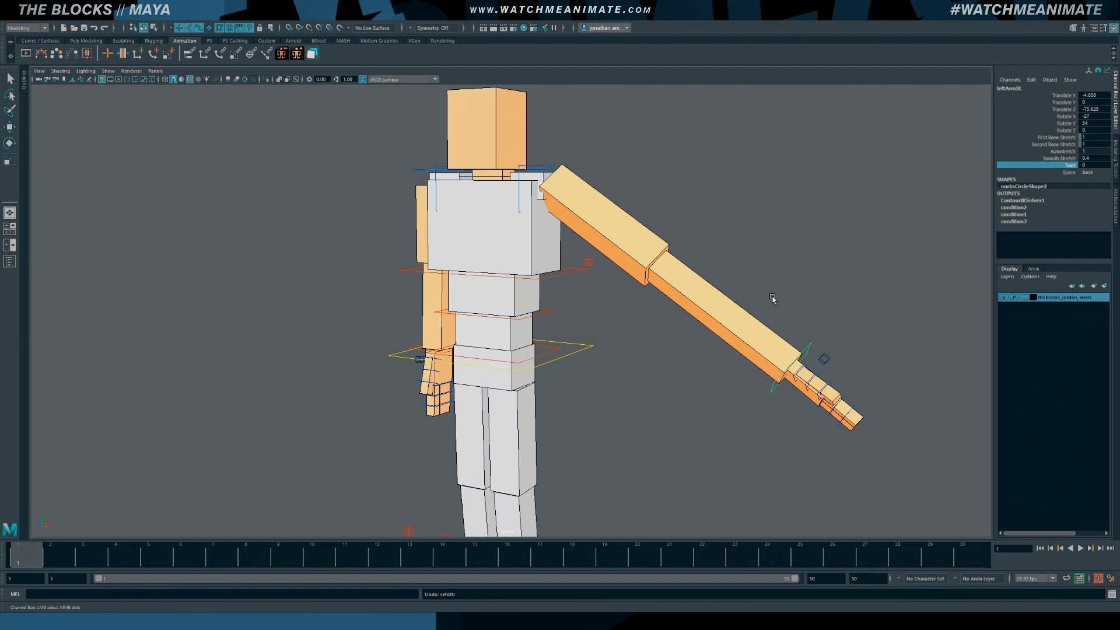
Undo the left arm IK control's rotation and sideways move to bring the arm back beside the body
{"action": "key", "text": "e"}
{"action": "key", "text": "ctrl+z"}
{"action": "key", "text": "ctrl+z"}
{"action": "key", "text": "ctrl+z"}
{"action": "left_click_drag", "start_coordinate": [656, 327], "coordinate": [605, 324], "text": "alt"}
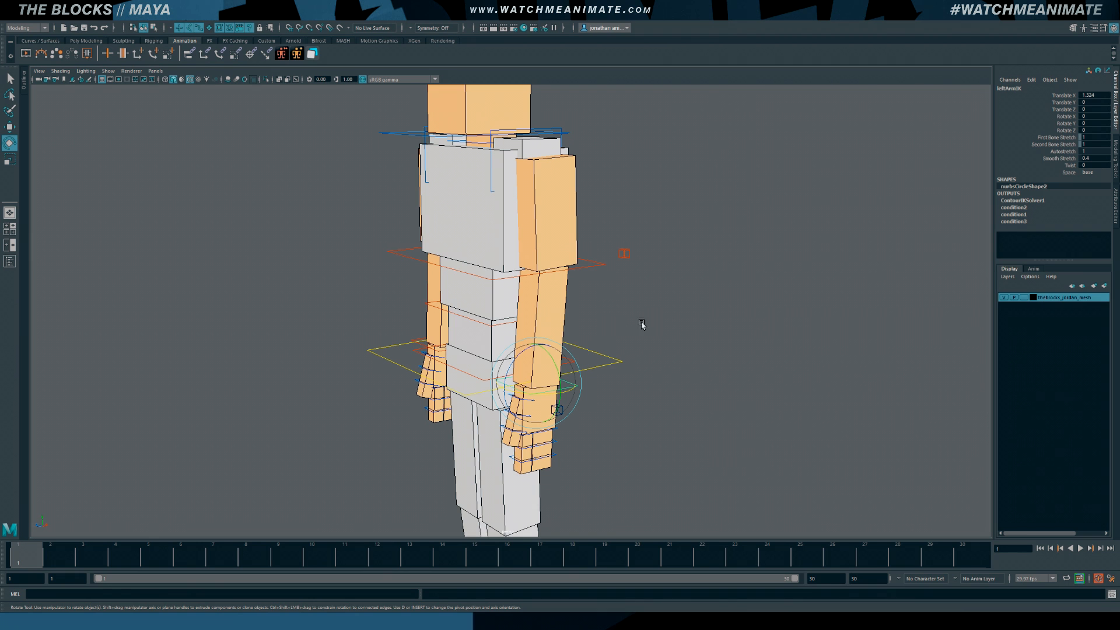
Examine the Space options of the left arm IK control, choosing base, and deselect the control
{"action": "left_click", "coordinate": [1042, 173]}
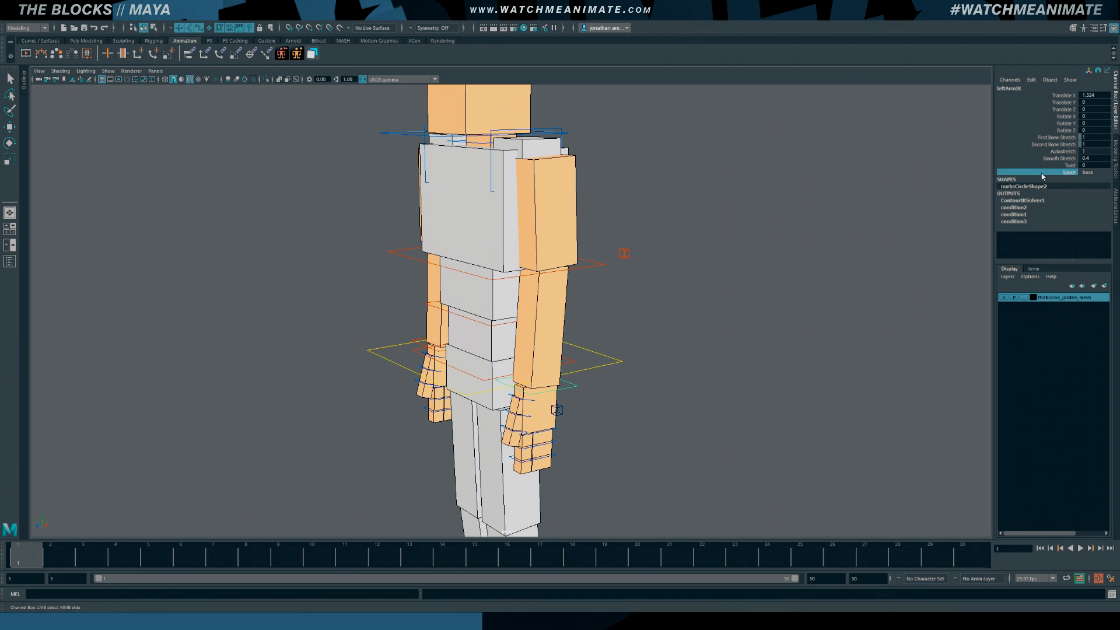
{"action": "left_click", "coordinate": [1095, 170]}
{"action": "left_click", "coordinate": [1089, 199]}
{"action": "left_click", "coordinate": [667, 260]}
Select the left arm pole vector control, try moving it and undo, and examine its Space options
{"action": "left_click", "coordinate": [624, 254]}
{"action": "mouse_move", "coordinate": [646, 275]}
{"action": "left_mouse_down", "text": "alt"}
{"action": "mouse_move", "coordinate": [607, 281]}
{"action": "mouse_move", "coordinate": [493, 349]}
{"action": "mouse_move", "coordinate": [587, 331]}
{"action": "mouse_move", "coordinate": [634, 258]}
{"action": "left_mouse_up", "text": "alt"}
{"action": "key", "text": "w"}
{"action": "key", "text": "ctrl+z"}
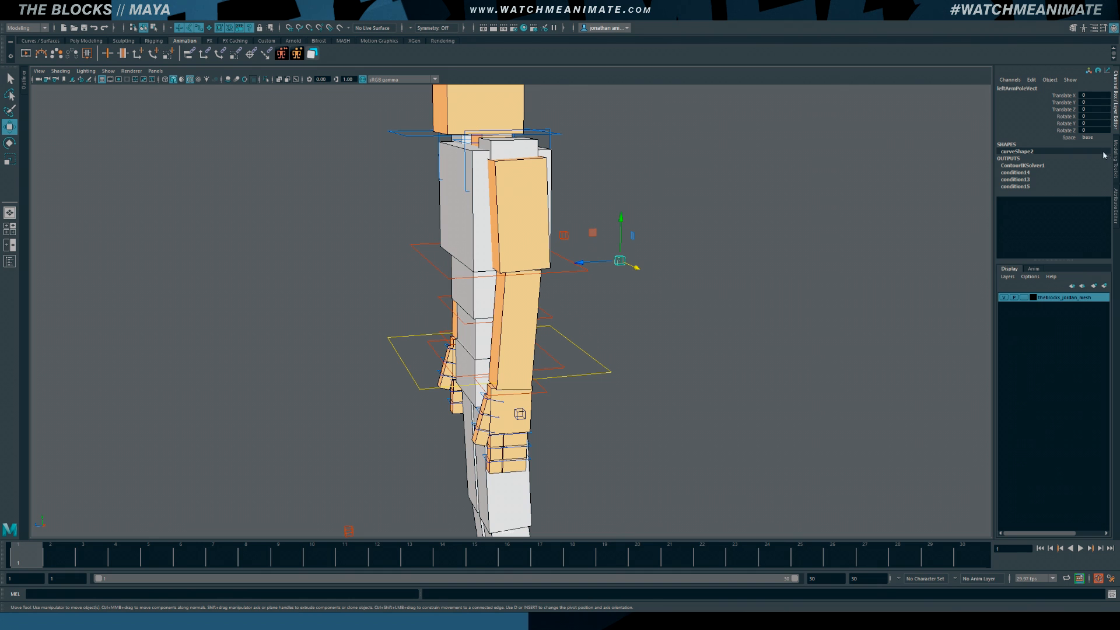
{"action": "left_click", "coordinate": [1089, 137]}
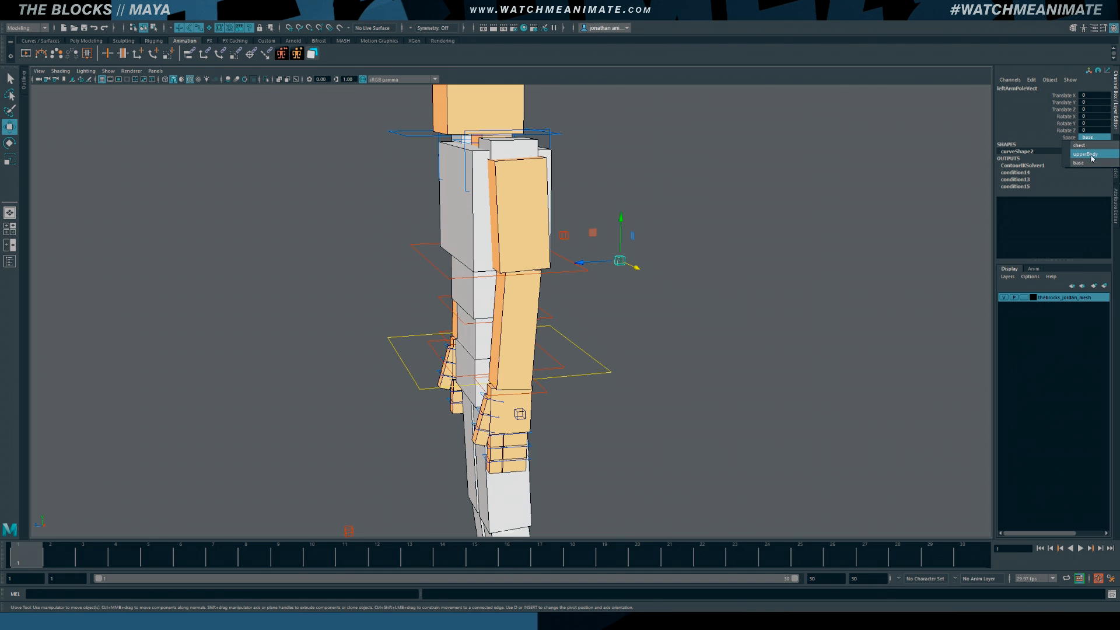
{"action": "left_click", "coordinate": [663, 328]}
Select the left ball IK control at the foot, try rotating it, and undo the rotation
{"action": "middle_click_drag", "start_coordinate": [628, 437], "coordinate": [610, 311], "text": "alt"}
{"action": "left_click_drag", "start_coordinate": [612, 311], "coordinate": [612, 355], "text": "alt"}
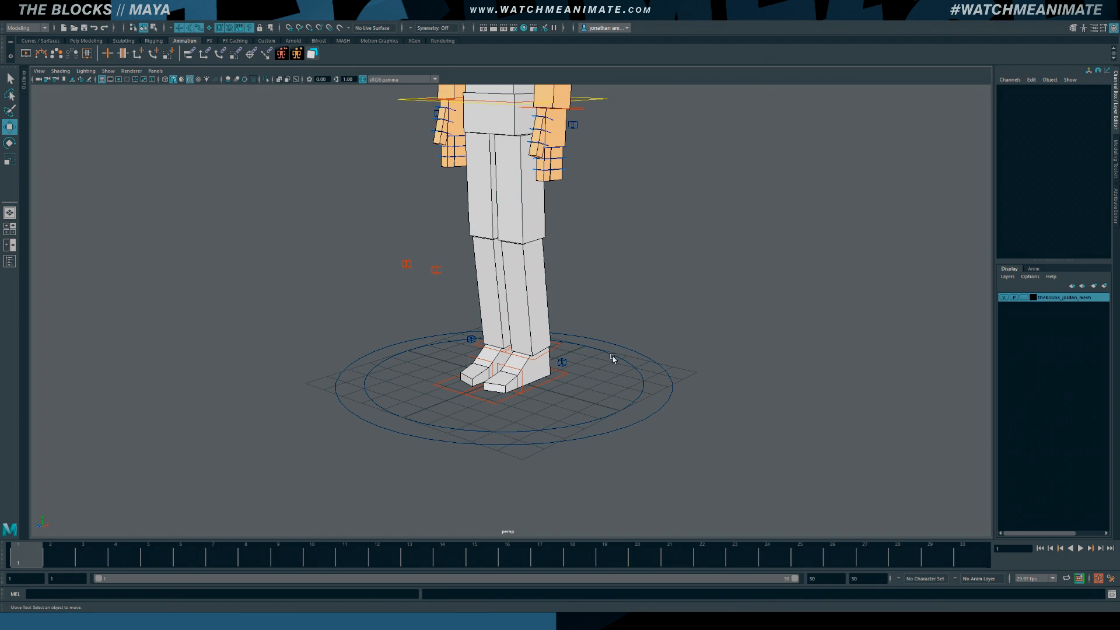
{"action": "scroll", "coordinate": [589, 368], "scroll_direction": "up", "scroll_amount": 2}
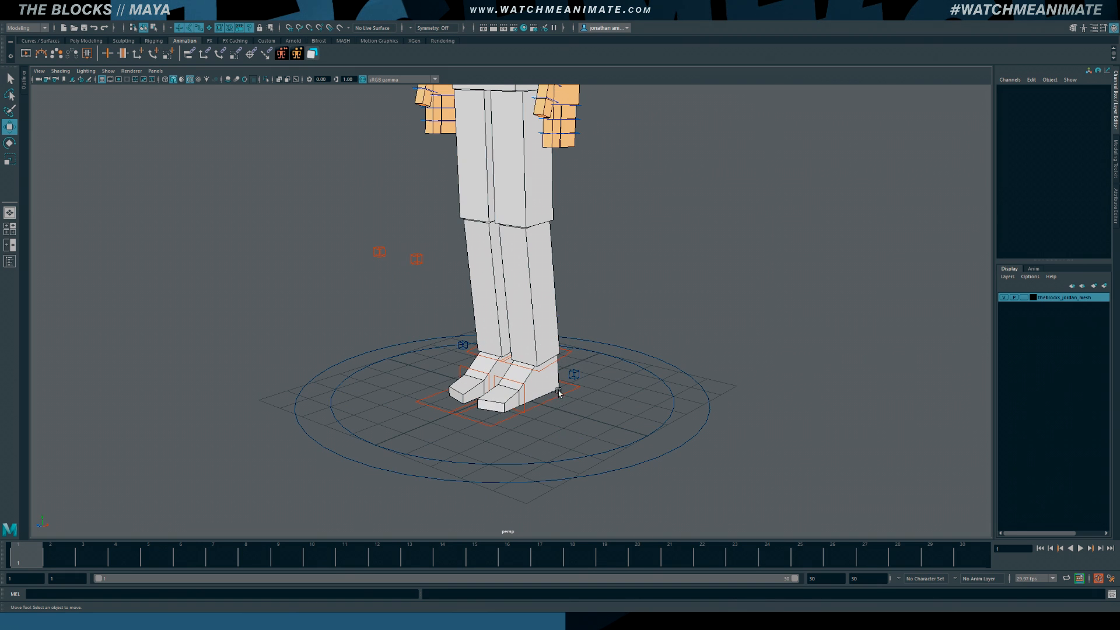
{"action": "left_click", "coordinate": [564, 356]}
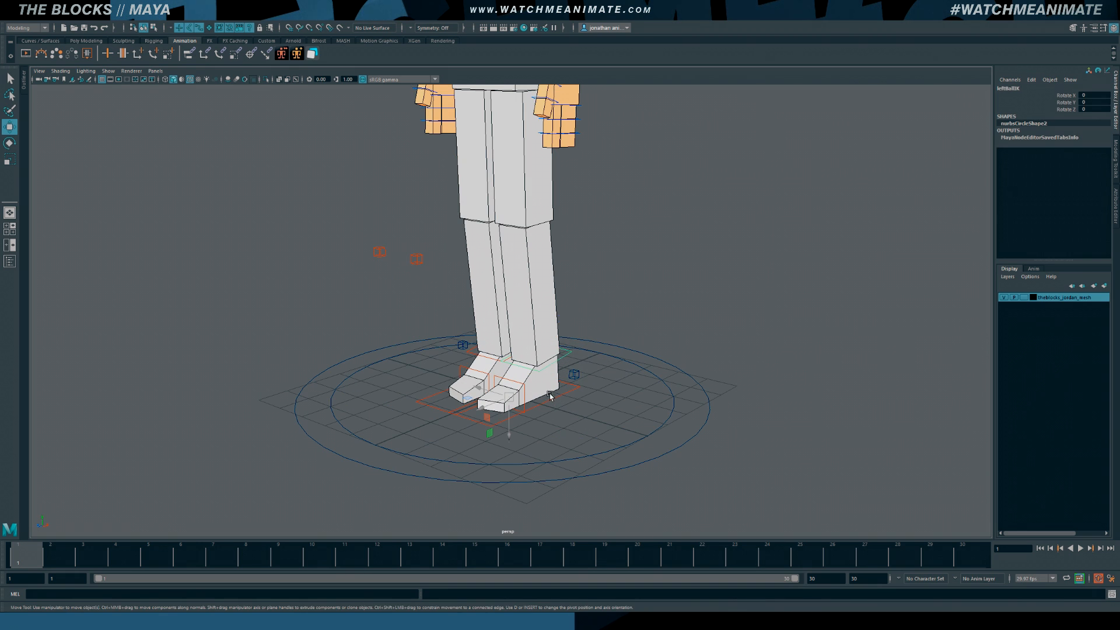
{"action": "key", "text": "e"}
{"action": "left_click_drag", "start_coordinate": [497, 371], "coordinate": [495, 374]}
{"action": "key", "text": "ctrl+z"}
{"action": "key", "text": "ctrl+z"}
Select the left leg IK control and highlight its transform channels, First and Second Bone Stretch, and Autostretch
{"action": "left_click", "coordinate": [519, 382]}
{"action": "left_click", "coordinate": [563, 392]}
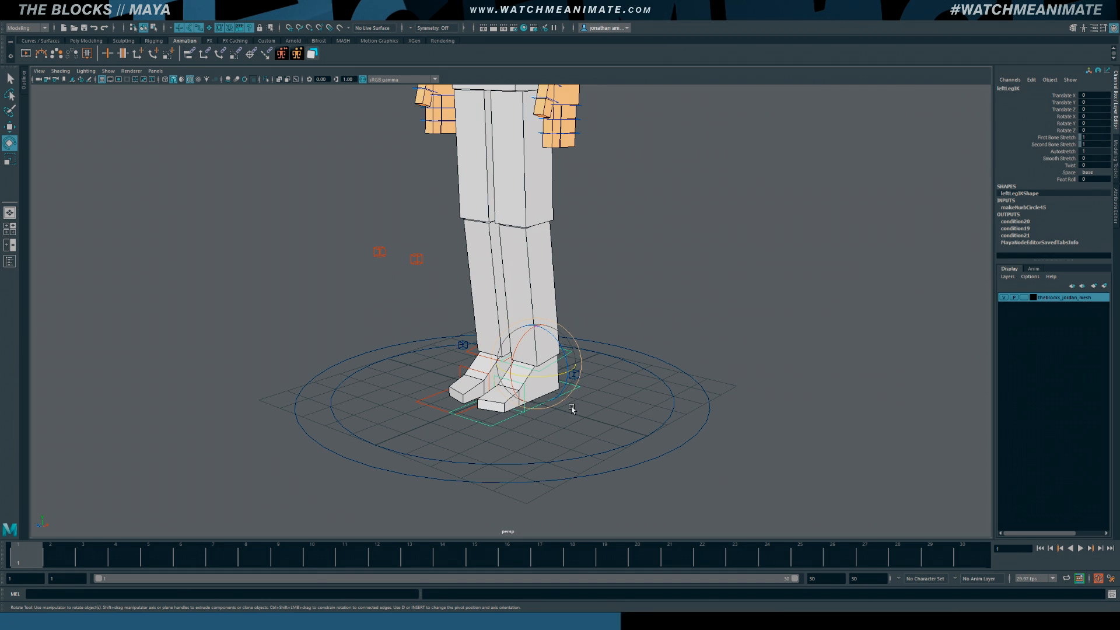
{"action": "left_click_drag", "start_coordinate": [1068, 103], "coordinate": [1054, 150]}
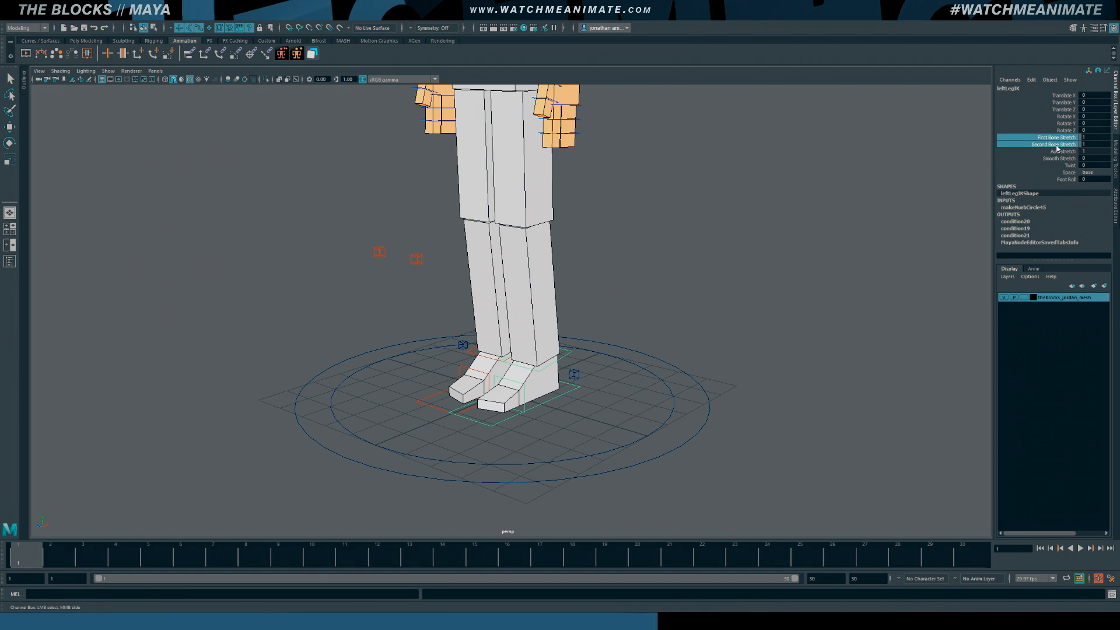
{"action": "left_click", "coordinate": [1052, 151]}
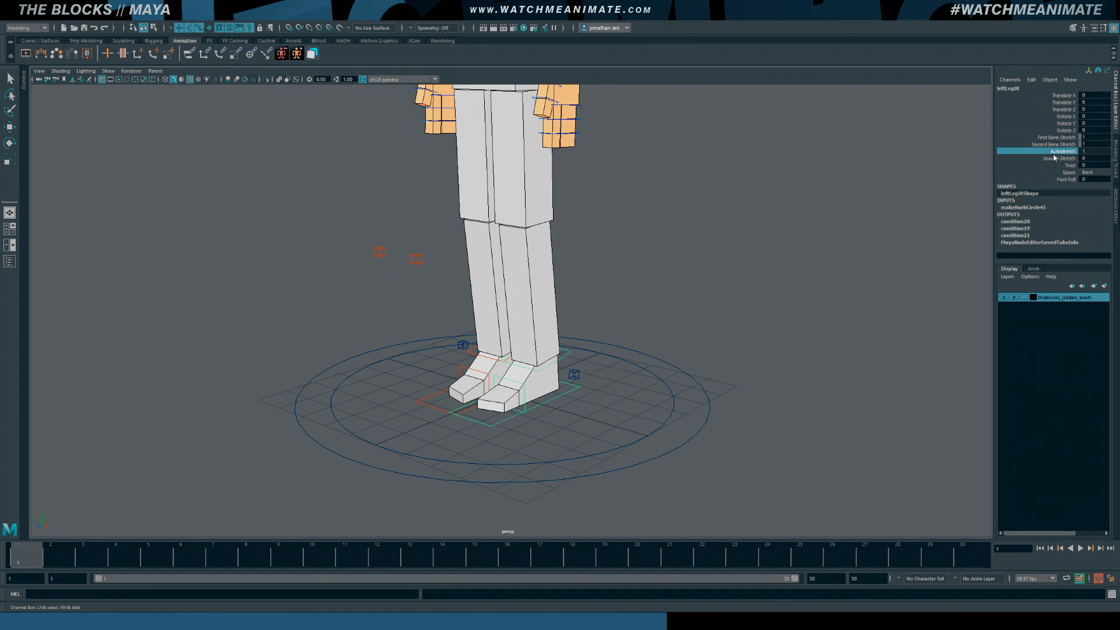
Try stretching the left leg by lowering its IK control to about -17.6 in Translate Y, and undo the move
{"action": "key", "text": "w"}
{"action": "left_click_drag", "start_coordinate": [536, 341], "coordinate": [535, 392]}
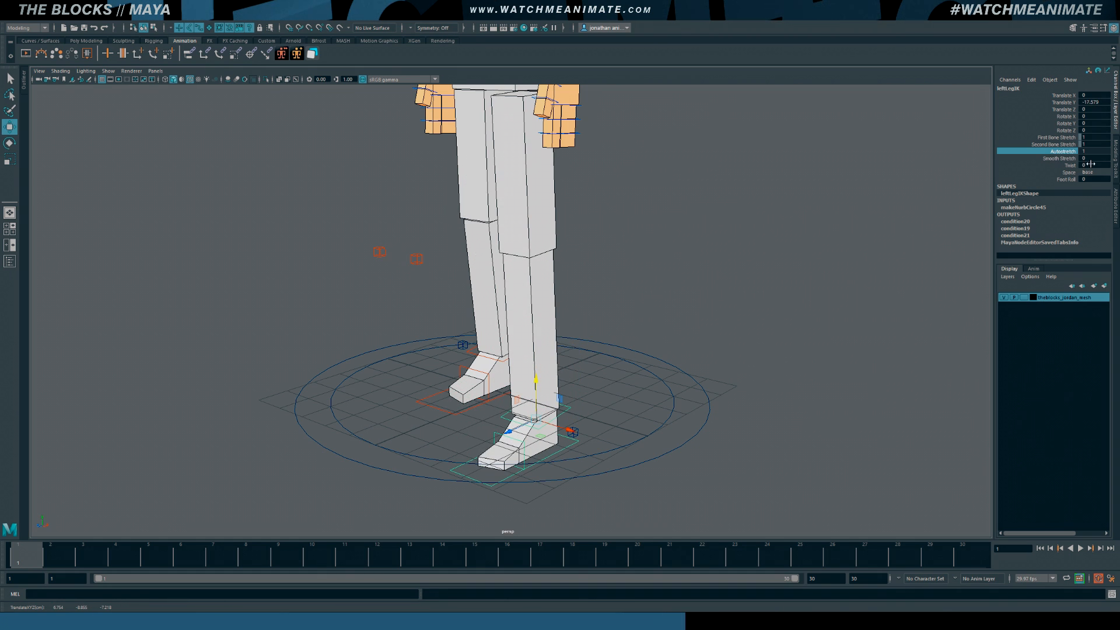
{"action": "mouse_move", "coordinate": [717, 201]}
{"action": "middle_mouse_down"}
{"action": "mouse_move", "coordinate": [682, 200]}
{"action": "mouse_move", "coordinate": [875, 196]}
{"action": "mouse_move", "coordinate": [718, 202]}
{"action": "middle_mouse_up"}
{"action": "key", "text": "ctrl+z"}
{"action": "key", "text": "ctrl+z"}
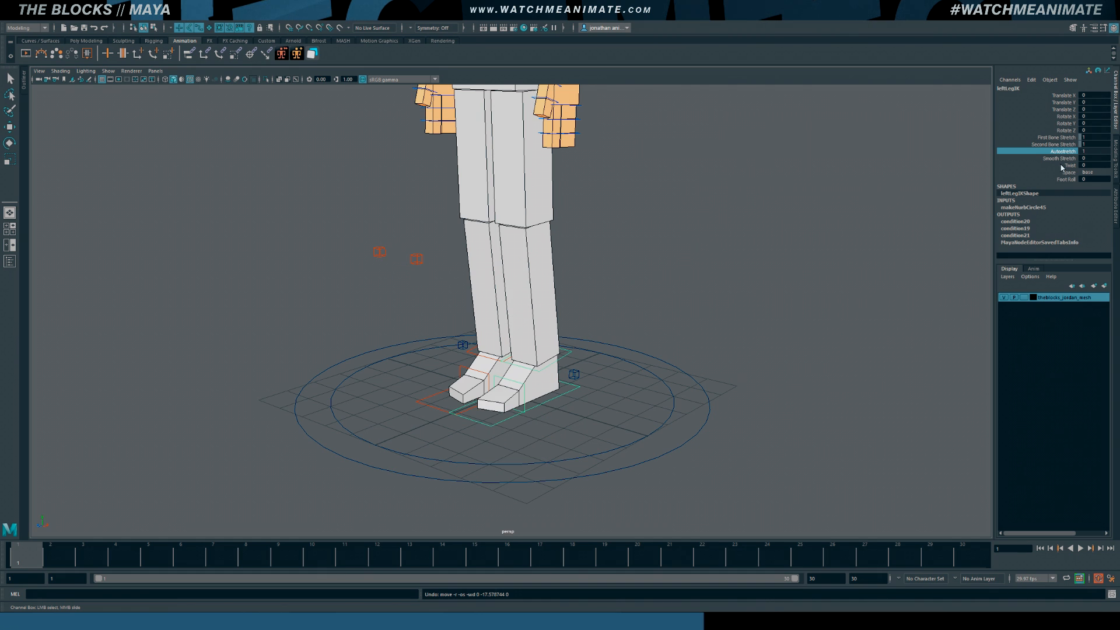
Try a Smooth Stretch of 0.4 on the left leg IK control, move the foot up and down, and undo the moves
{"action": "left_click", "coordinate": [1061, 159]}
{"action": "left_click_drag", "start_coordinate": [704, 221], "coordinate": [597, 282], "text": "alt"}
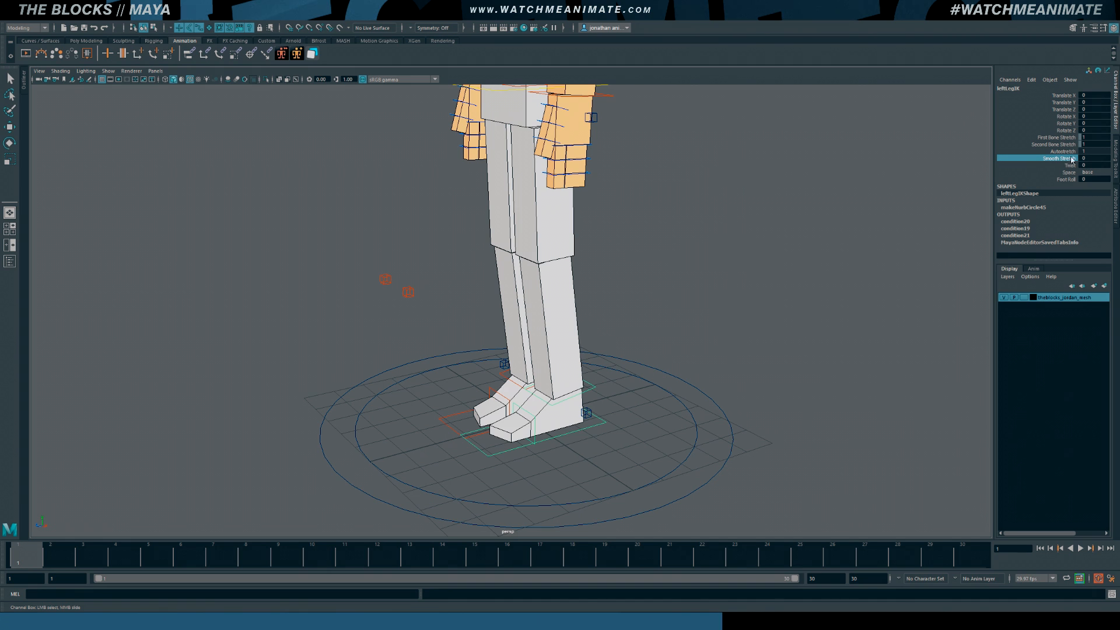
{"action": "middle_click_drag", "start_coordinate": [929, 176], "coordinate": [924, 175]}
{"action": "left_click_drag", "start_coordinate": [922, 181], "coordinate": [559, 426], "text": "alt"}
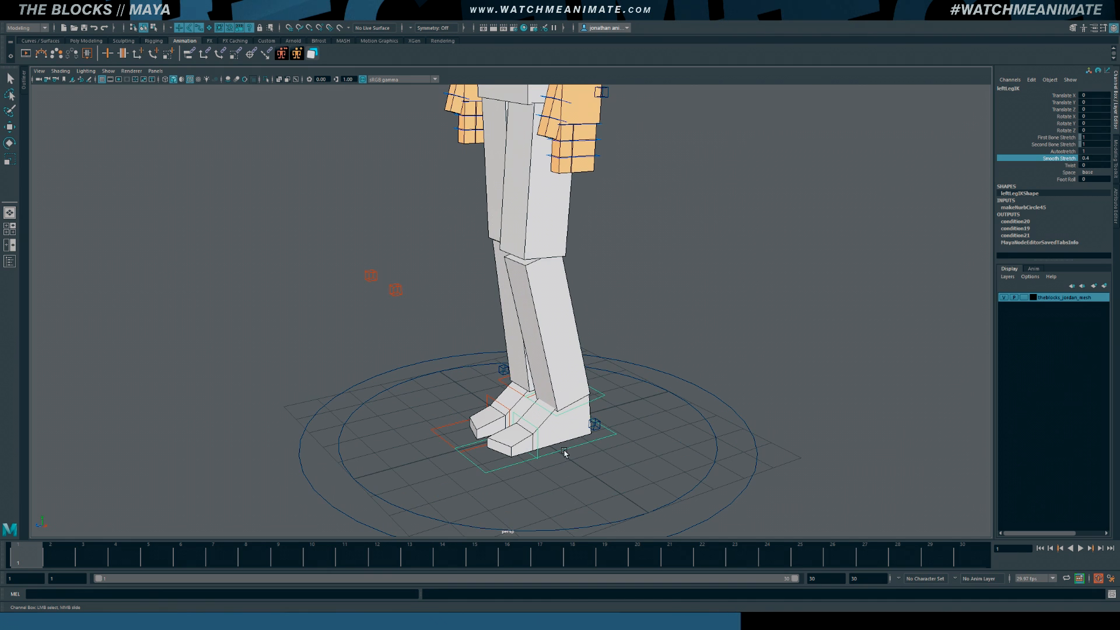
{"action": "key", "text": "w"}
{"action": "left_click_drag", "start_coordinate": [561, 377], "coordinate": [560, 343]}
{"action": "key", "text": "ctrl+z"}
{"action": "key", "text": "ctrl+z"}
{"action": "key", "text": "ctrl+z"}
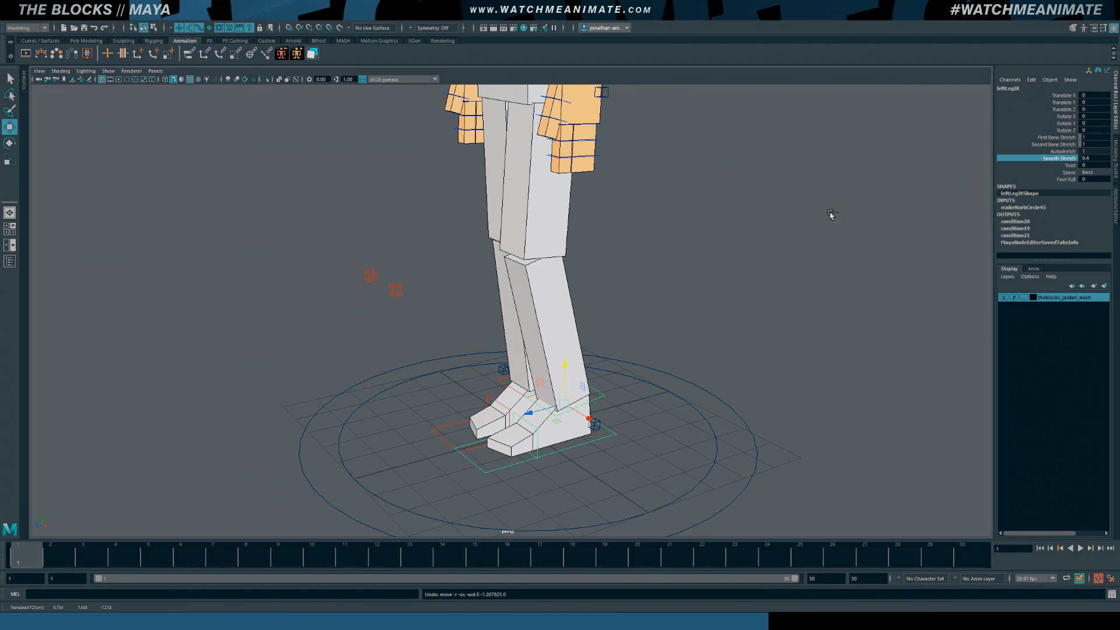
Set the left leg IK control's Smooth Stretch to 0
{"action": "left_click", "coordinate": [1085, 158]}
{"action": "type", "text": "0"}
{"action": "key", "text": "Return"}
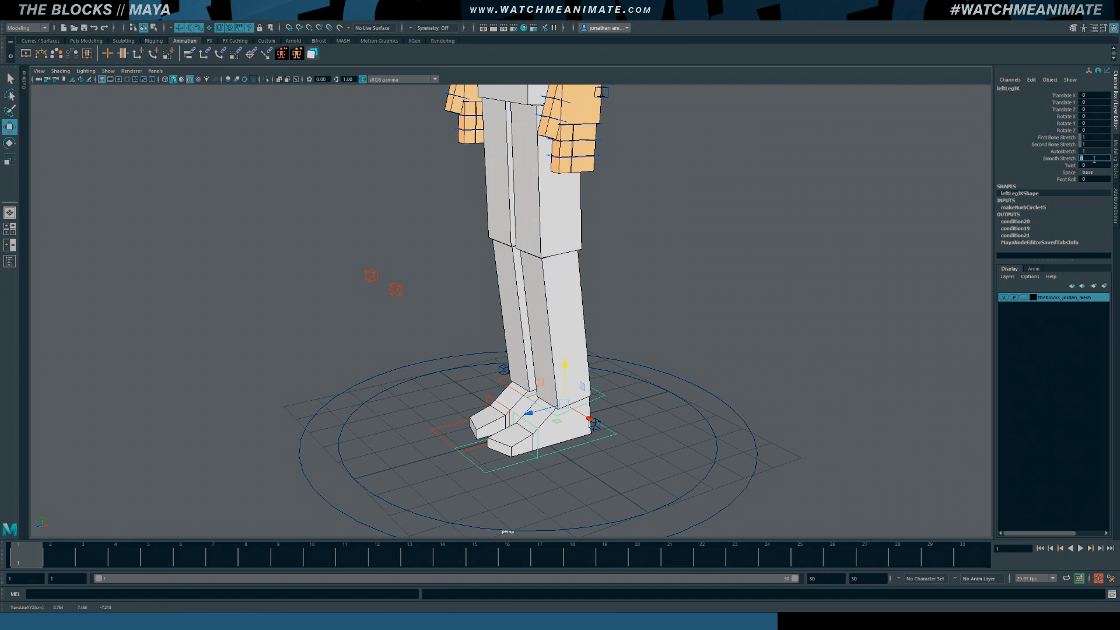
Try varying the left leg IK control's Twist channel and undo the change
{"action": "left_click", "coordinate": [1070, 165]}
{"action": "middle_click_drag", "start_coordinate": [763, 243], "coordinate": [648, 255]}
{"action": "key", "text": "ctrl+z"}
Examine the Space options of the left leg IK control with the whole leg in view
{"action": "right_click_drag", "start_coordinate": [647, 254], "coordinate": [625, 260], "text": "alt"}
{"action": "middle_click_drag", "start_coordinate": [624, 260], "coordinate": [625, 295], "text": "alt"}
{"action": "left_click_drag", "start_coordinate": [625, 294], "coordinate": [644, 291], "text": "alt"}
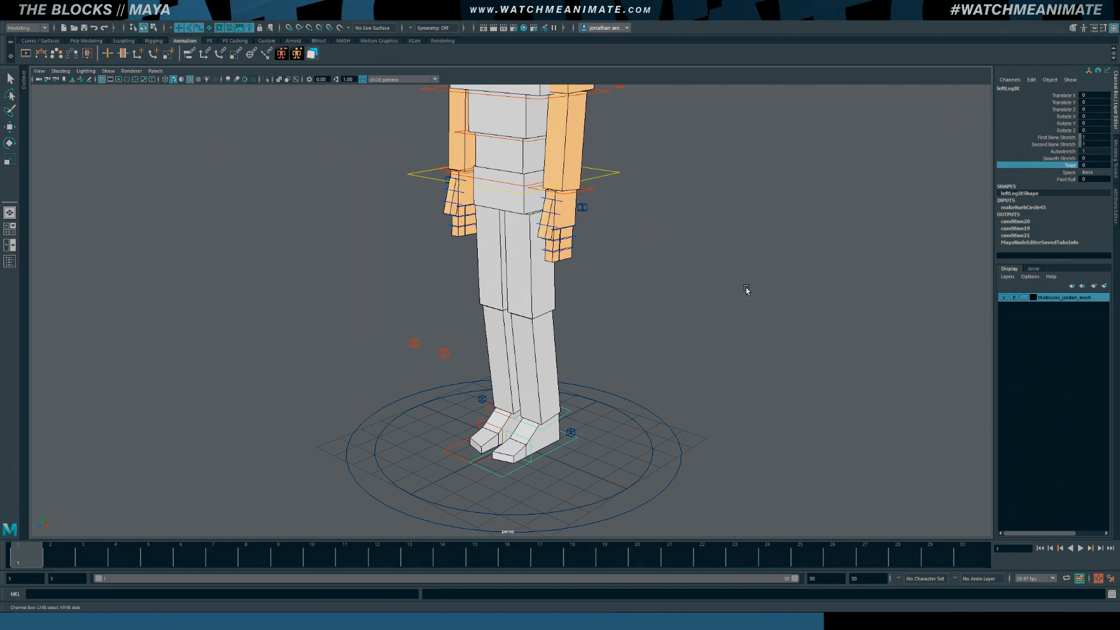
{"action": "left_click", "coordinate": [1088, 172]}
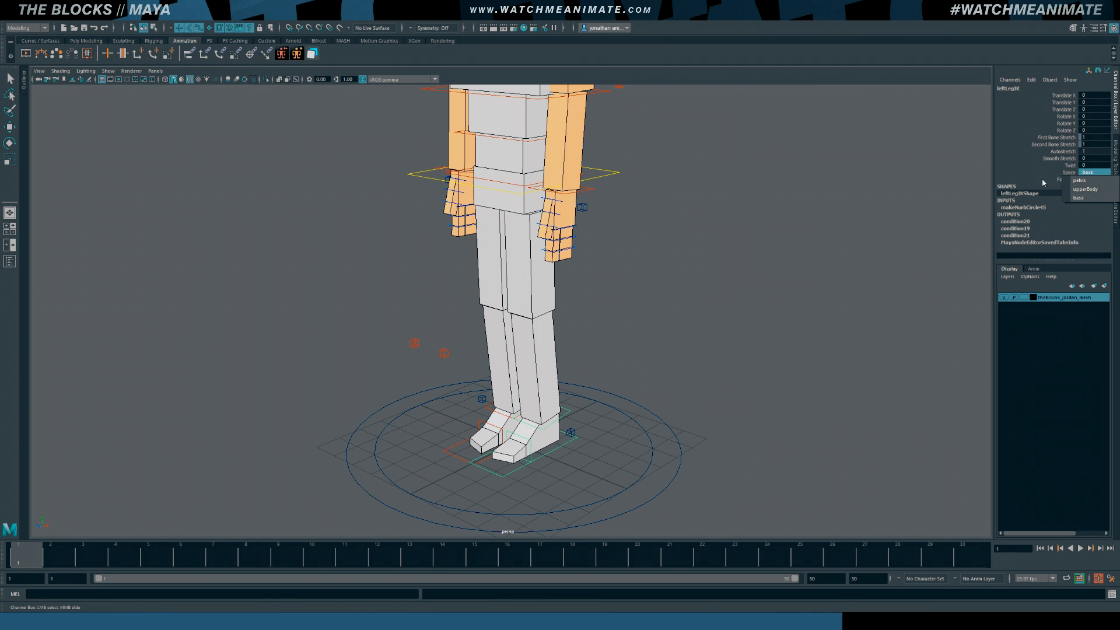
Try varying the left leg IK control's Foot Roll channel and undo the changes
{"action": "left_click", "coordinate": [1070, 179]}
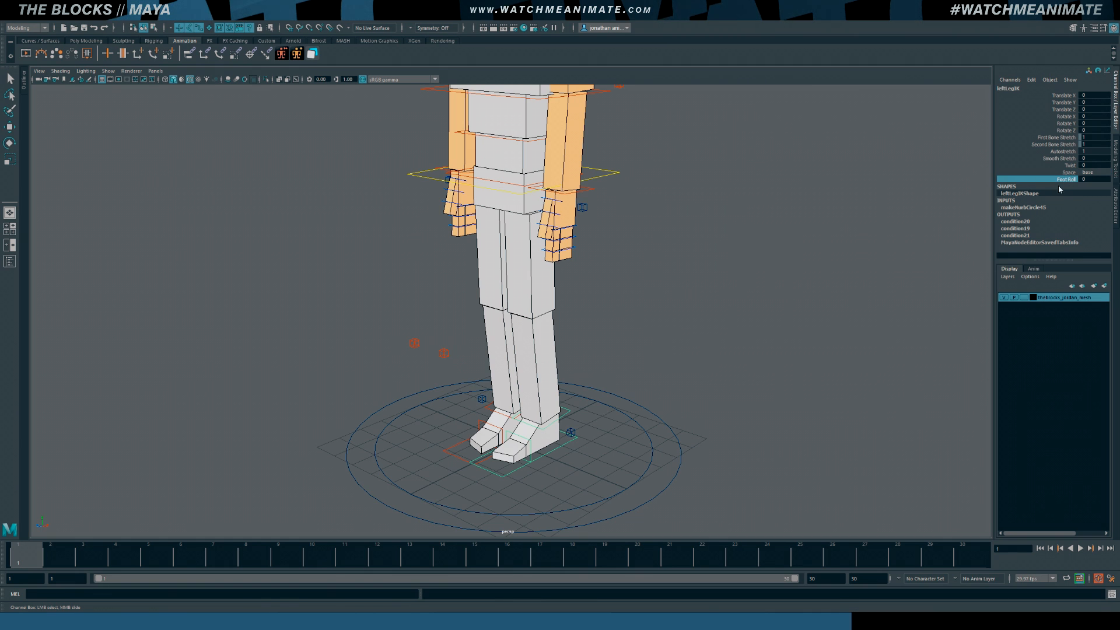
{"action": "mouse_move", "coordinate": [926, 190]}
{"action": "middle_mouse_down"}
{"action": "mouse_move", "coordinate": [957, 186]}
{"action": "mouse_move", "coordinate": [937, 186]}
{"action": "middle_mouse_up"}
{"action": "key", "text": "ctrl+z"}
{"action": "key", "text": "ctrl+z"}
{"action": "key", "text": "ctrl+z"}
Set the left leg IK control's Foot Roll to 4
{"action": "left_click", "coordinate": [1094, 178]}
{"action": "type", "text": "4"}
{"action": "key", "text": "Return"}
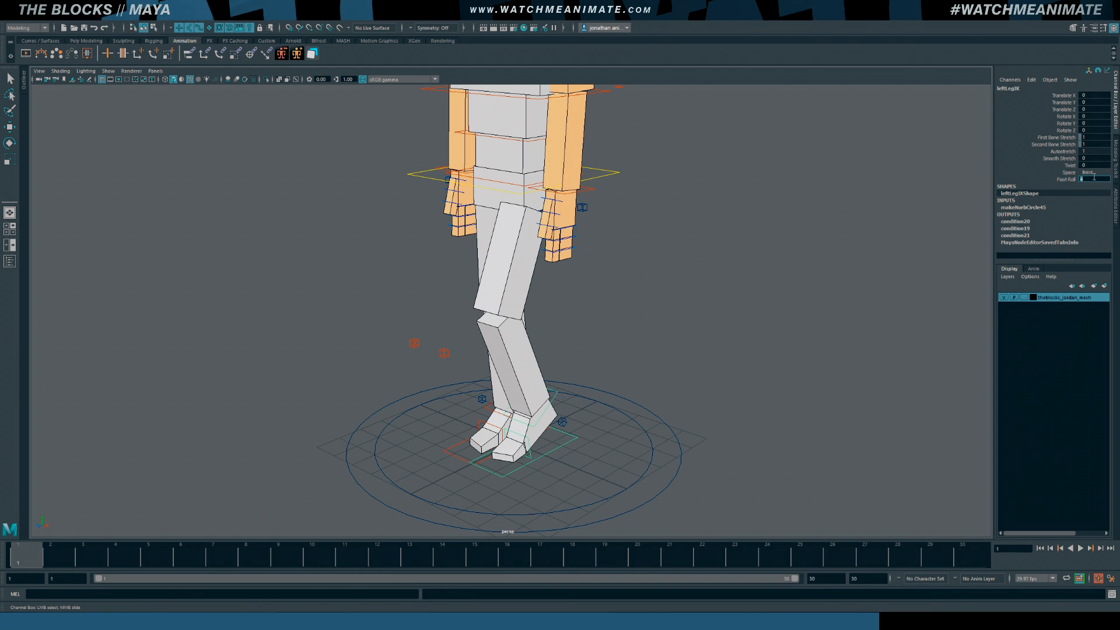
Set the left leg IK control's Foot Roll to -3 and try varying the value with the foot seen from the side
{"action": "left_click_drag", "start_coordinate": [686, 378], "coordinate": [823, 376], "text": "alt"}
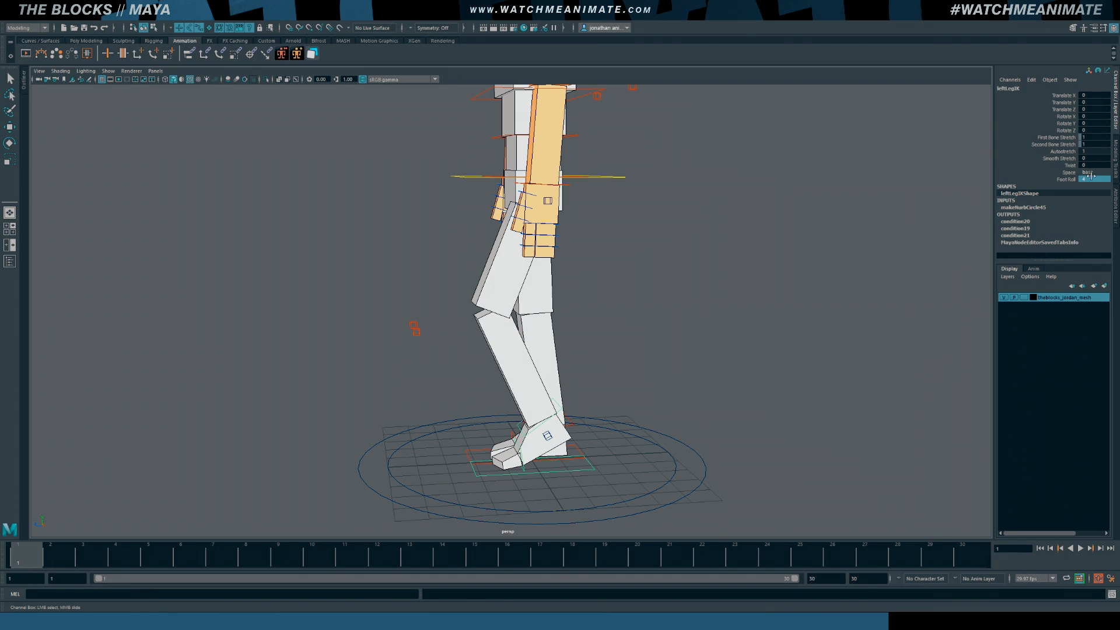
{"action": "key", "text": "Return"}
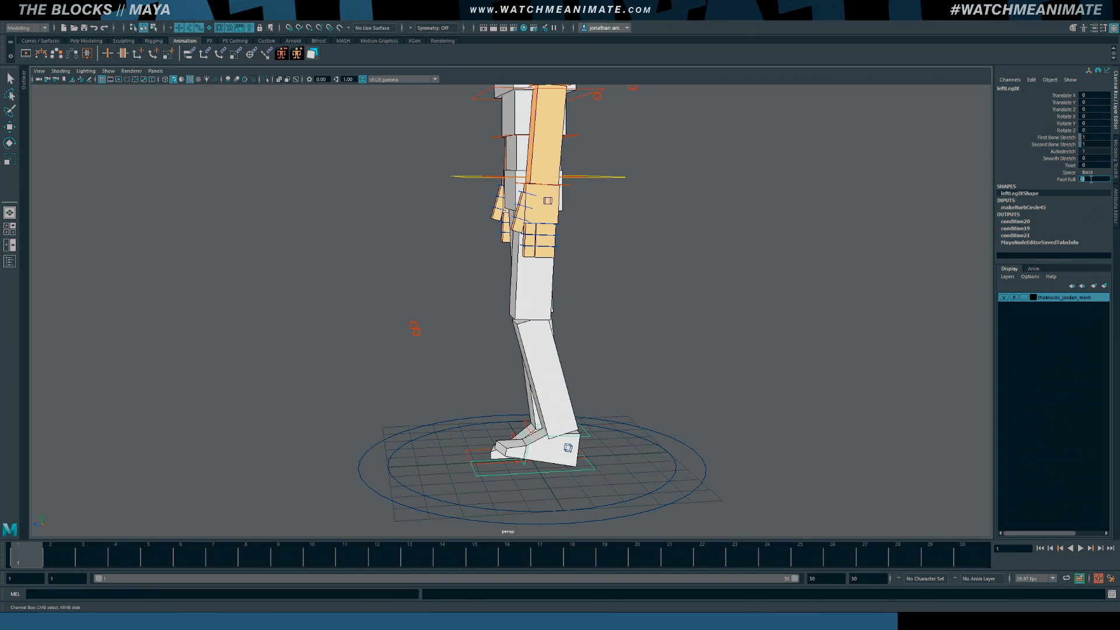
{"action": "type", "text": "-3"}
{"action": "key", "text": "Return"}
{"action": "middle_click_drag", "start_coordinate": [786, 264], "coordinate": [770, 265]}
Reset the left leg IK control's Foot Roll to 0
{"action": "double_click", "coordinate": [1092, 179]}
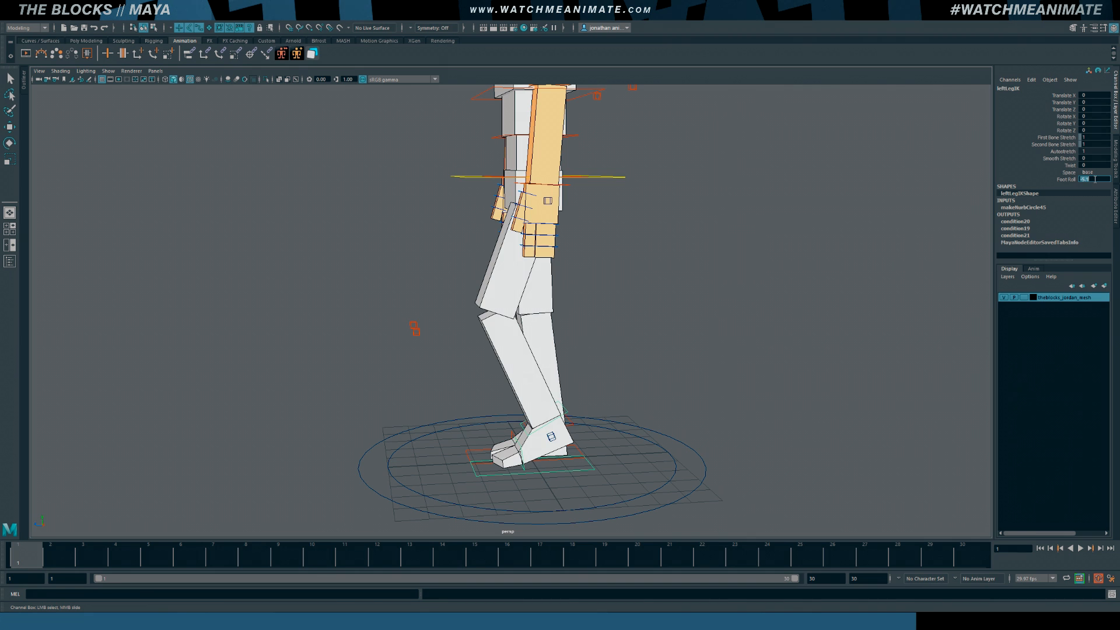
{"action": "type", "text": "0"}
{"action": "key", "text": "Return"}
{"action": "left_click_drag", "start_coordinate": [582, 424], "coordinate": [623, 390], "text": "alt"}
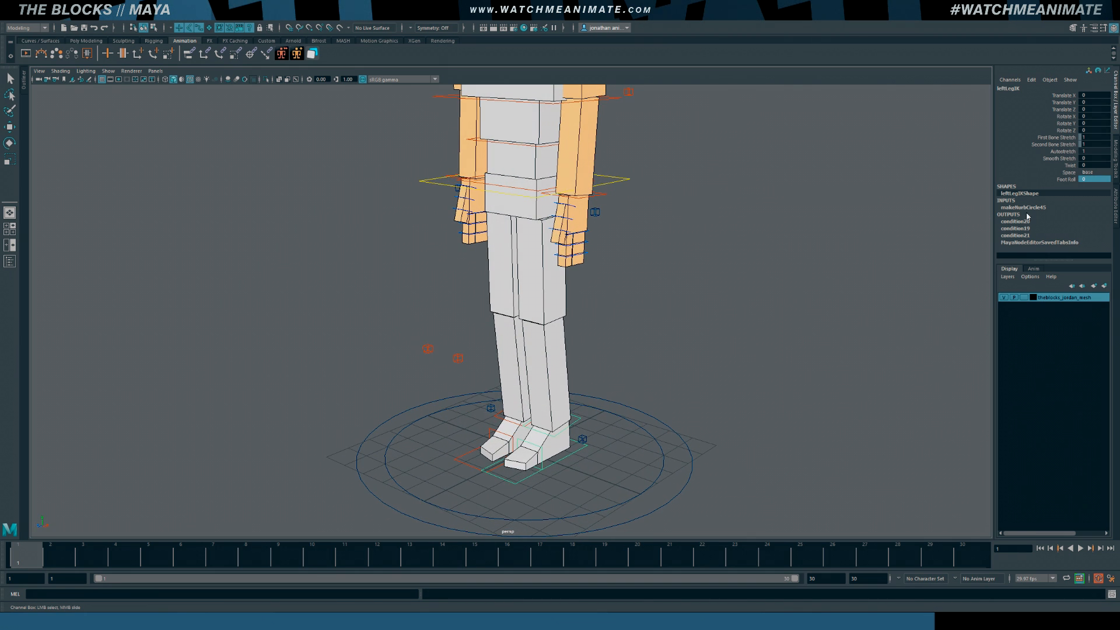
Try varying the left leg IK control's Foot Roll channel once more and undo the change
{"action": "left_click", "coordinate": [1057, 179]}
{"action": "middle_click_drag", "start_coordinate": [857, 225], "coordinate": [858, 227]}
{"action": "key", "text": "ctrl+z"}
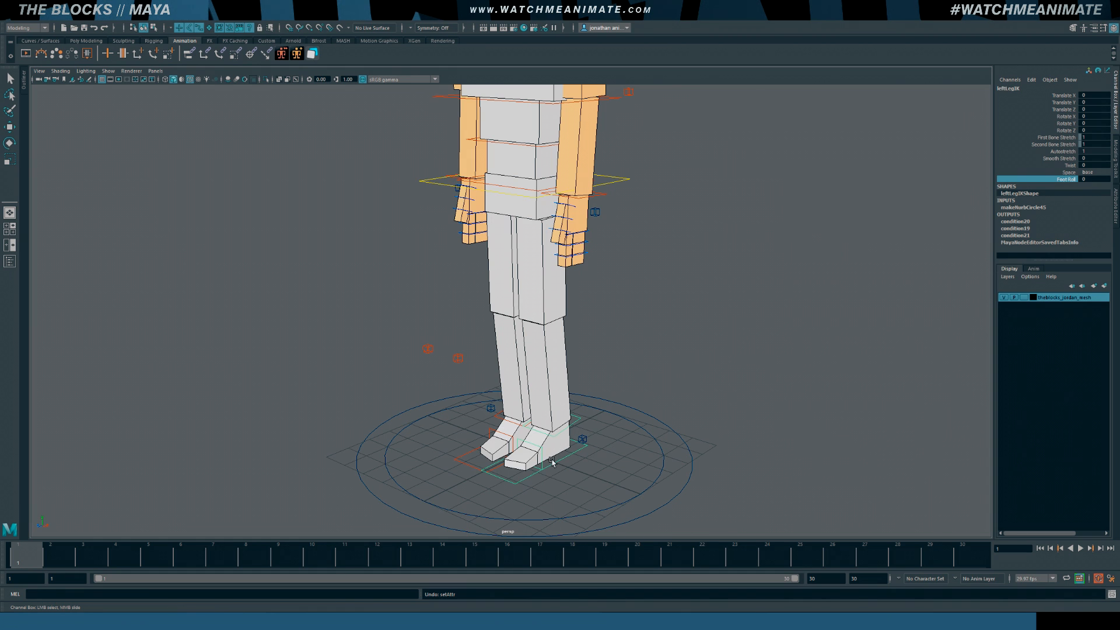
Try moving the left leg pole vector control sideways along X and undo the move
{"action": "left_click", "coordinate": [457, 358]}
{"action": "key", "text": "w"}
{"action": "left_click_drag", "start_coordinate": [457, 358], "coordinate": [468, 362]}
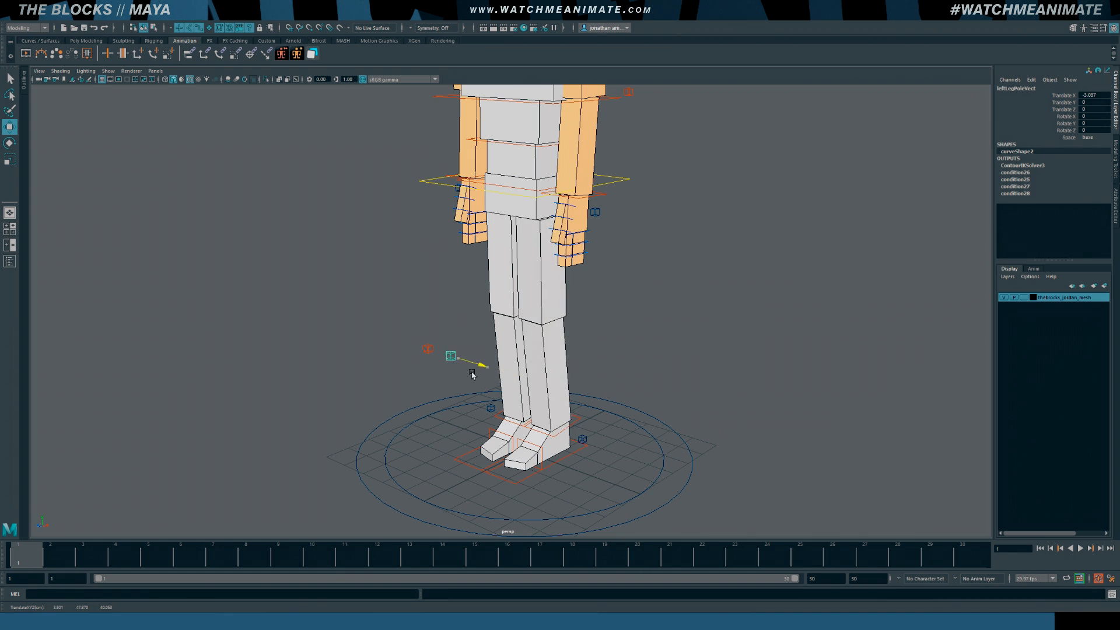
{"action": "key", "text": "ctrl+z"}
{"action": "key", "text": "ctrl+z"}
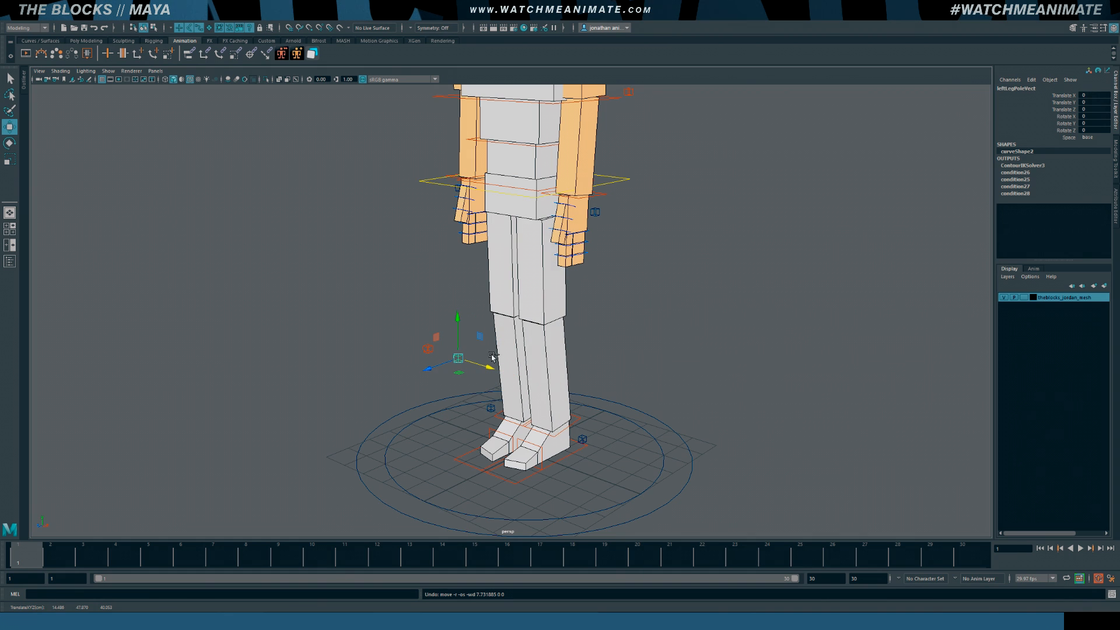
Examine the Space options of the left leg pole vector control, keep base, and deselect the control
{"action": "left_click", "coordinate": [1096, 136]}
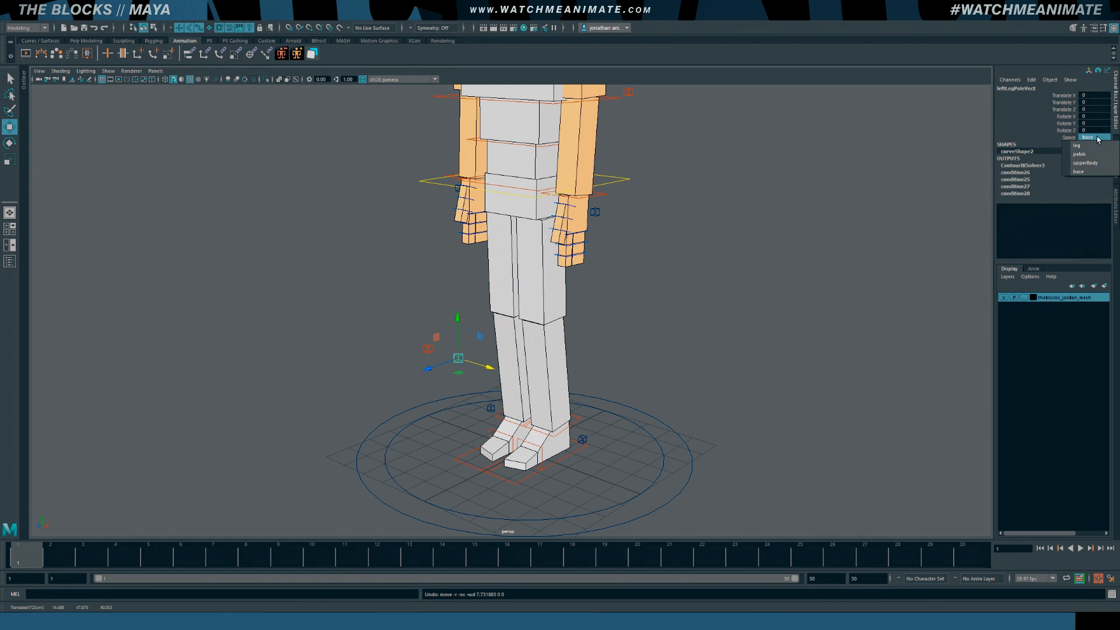
{"action": "left_click", "coordinate": [1083, 173]}
{"action": "left_click", "coordinate": [669, 282]}
{"action": "left_click_drag", "start_coordinate": [669, 282], "coordinate": [634, 311], "text": "alt"}
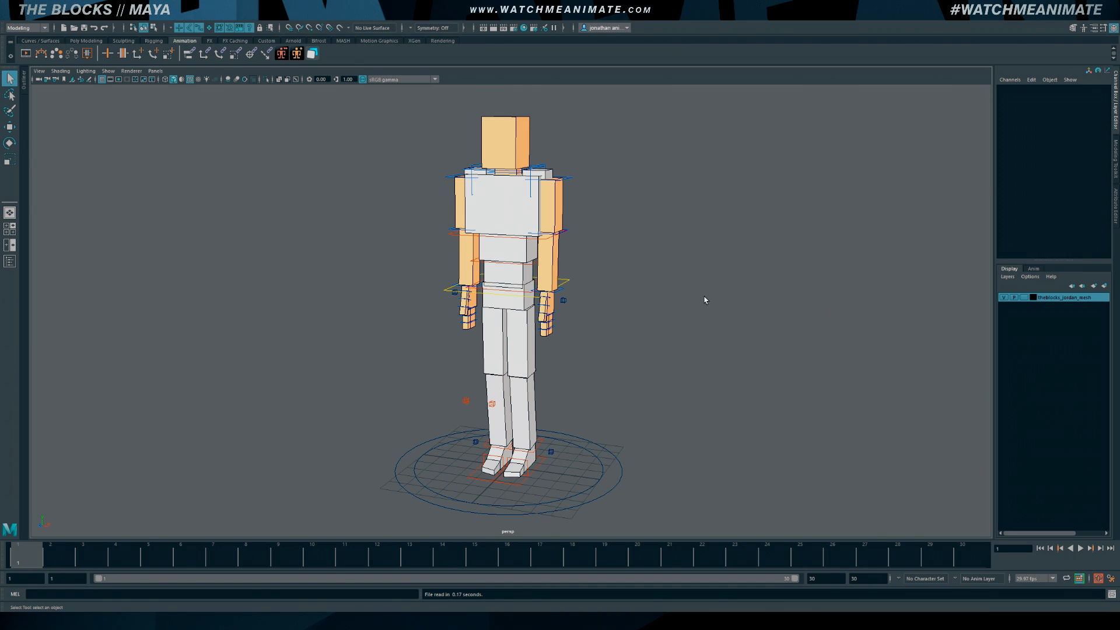
Try rotating and moving the torso control in a closer upper-body view, undoing each change
{"action": "left_click", "coordinate": [501, 237]}
{"action": "right_click_drag", "start_coordinate": [560, 251], "coordinate": [641, 263], "text": "alt"}
{"action": "middle_click_drag", "start_coordinate": [551, 224], "coordinate": [544, 308], "text": "alt"}
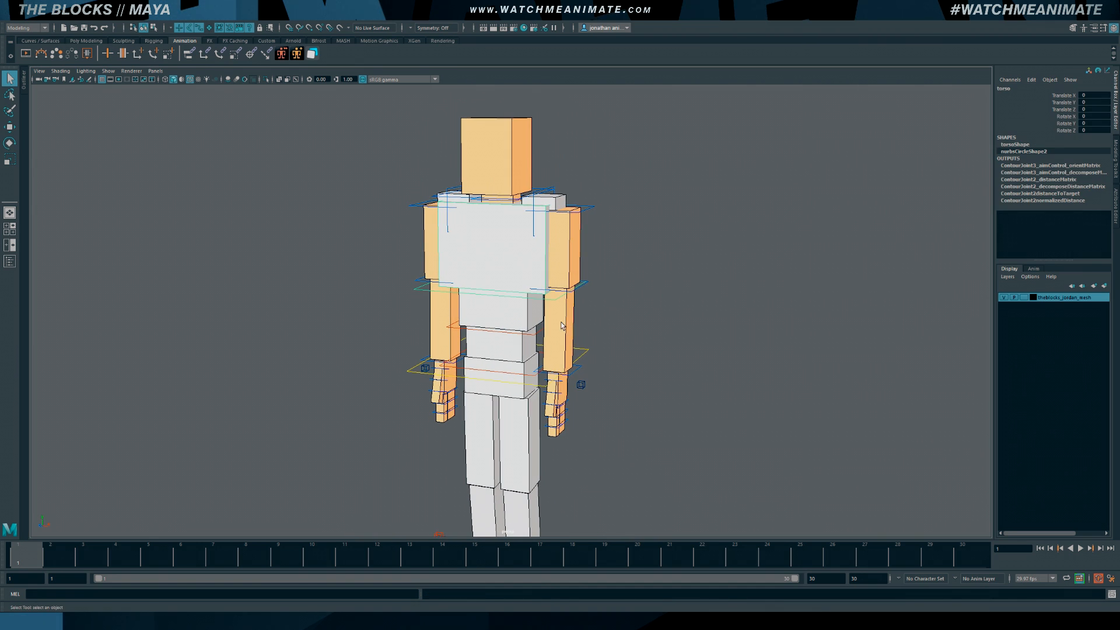
{"action": "key", "text": "e"}
{"action": "left_click_drag", "start_coordinate": [493, 256], "coordinate": [528, 255]}
{"action": "key", "text": "ctrl+z"}
{"action": "key", "text": "w"}
{"action": "key", "text": "ctrl+z"}
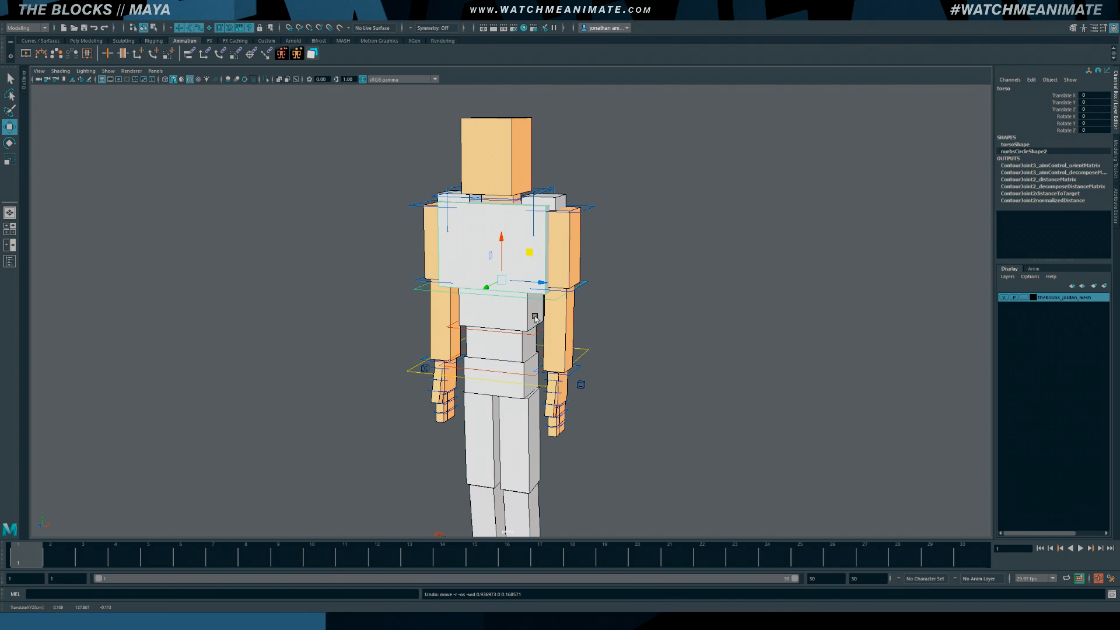
Try rotating the torso control and shifting the mid-spine control, undoing the mid-spine moves
{"action": "key", "text": "e"}
{"action": "mouse_move", "coordinate": [519, 268]}
{"action": "left_mouse_down"}
{"action": "mouse_move", "coordinate": [484, 268]}
{"action": "mouse_move", "coordinate": [512, 282]}
{"action": "mouse_move", "coordinate": [518, 257]}
{"action": "left_mouse_up"}
{"action": "left_click", "coordinate": [554, 320]}
{"action": "left_click_drag", "start_coordinate": [554, 321], "coordinate": [535, 242], "text": "alt"}
{"action": "key", "text": "w"}
{"action": "key", "text": "ctrl+z"}
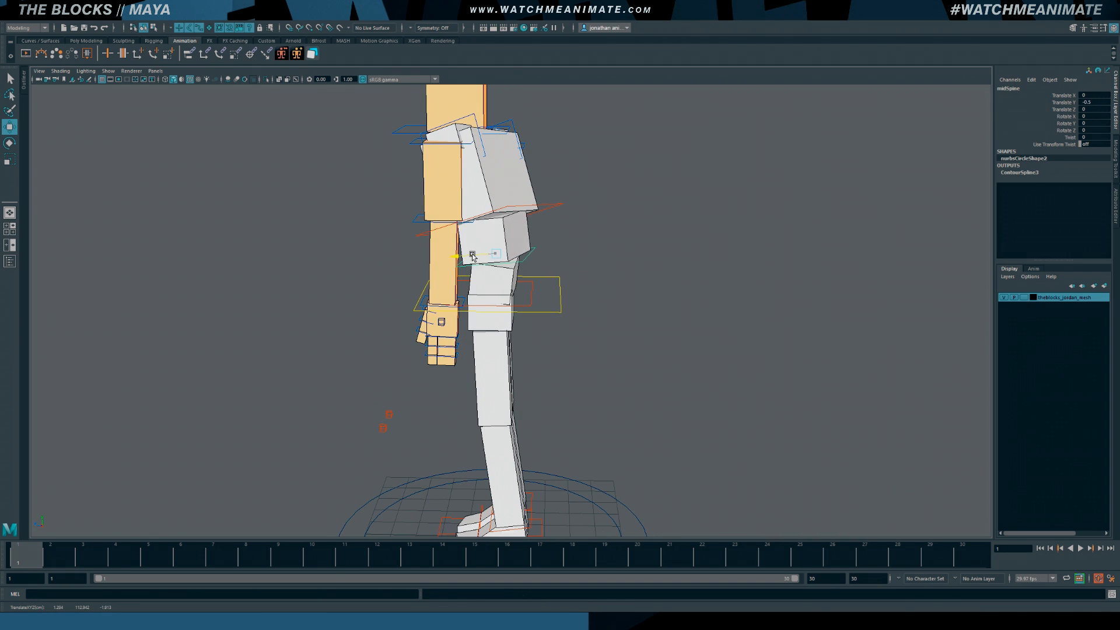
{"action": "key", "text": "ctrl+z"}
Undo the torso control's rotations to restore the upright pose
{"action": "left_click_drag", "start_coordinate": [491, 258], "coordinate": [565, 260], "text": "alt"}
{"action": "key", "text": "ctrl+z"}
{"action": "key", "text": "ctrl+z"}
{"action": "key", "text": "ctrl+z"}
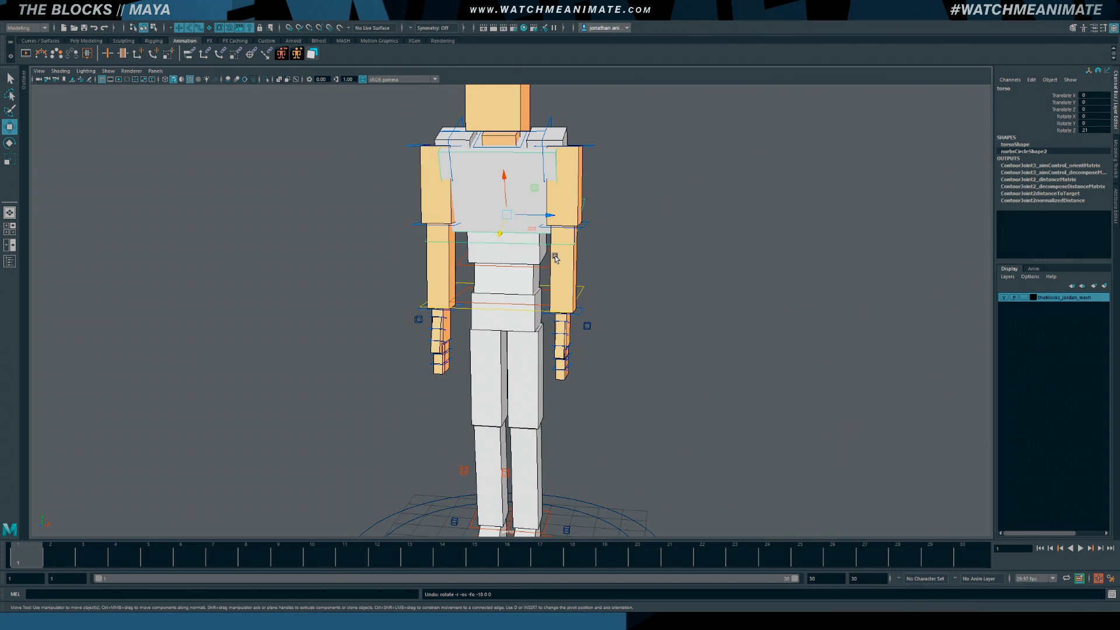
{"action": "key", "text": "ctrl+z"}
{"action": "middle_click_drag", "start_coordinate": [575, 258], "coordinate": [580, 292], "text": "alt"}
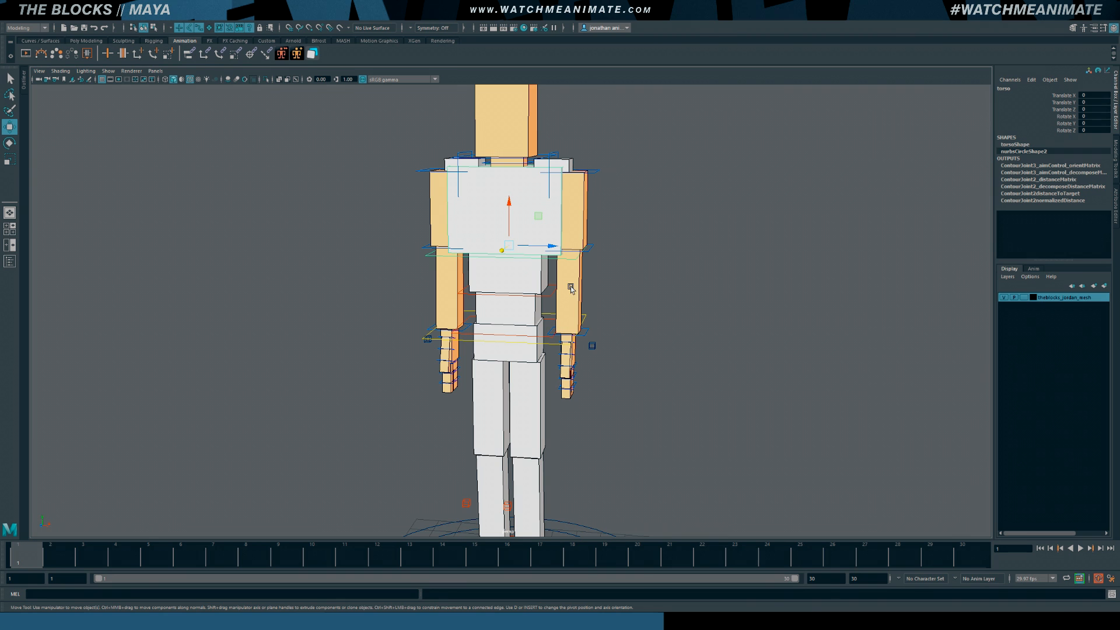
Try varying the mid-spine control's Twist channel and undo the change
{"action": "left_click", "coordinate": [550, 297]}
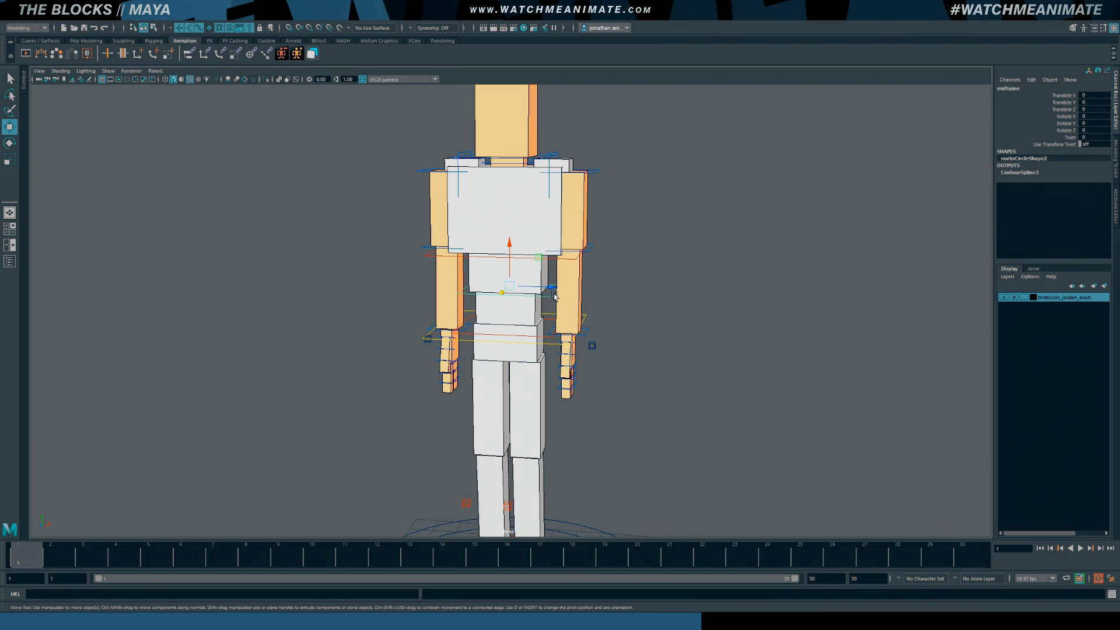
{"action": "left_click", "coordinate": [1067, 138]}
{"action": "middle_click_drag", "start_coordinate": [946, 138], "coordinate": [930, 147]}
{"action": "key", "text": "ctrl+z"}
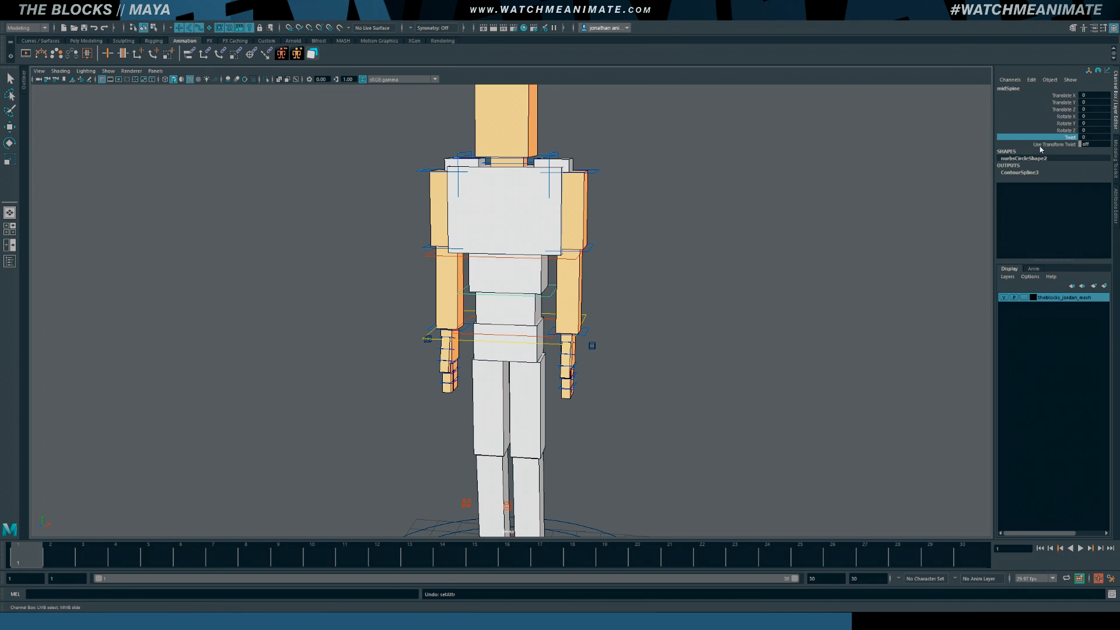
Turn on Use Transform Twist for the mid-spine control and activate the Rotate tool on it
{"action": "left_click", "coordinate": [1063, 145]}
{"action": "middle_click_drag", "start_coordinate": [943, 146], "coordinate": [998, 147]}
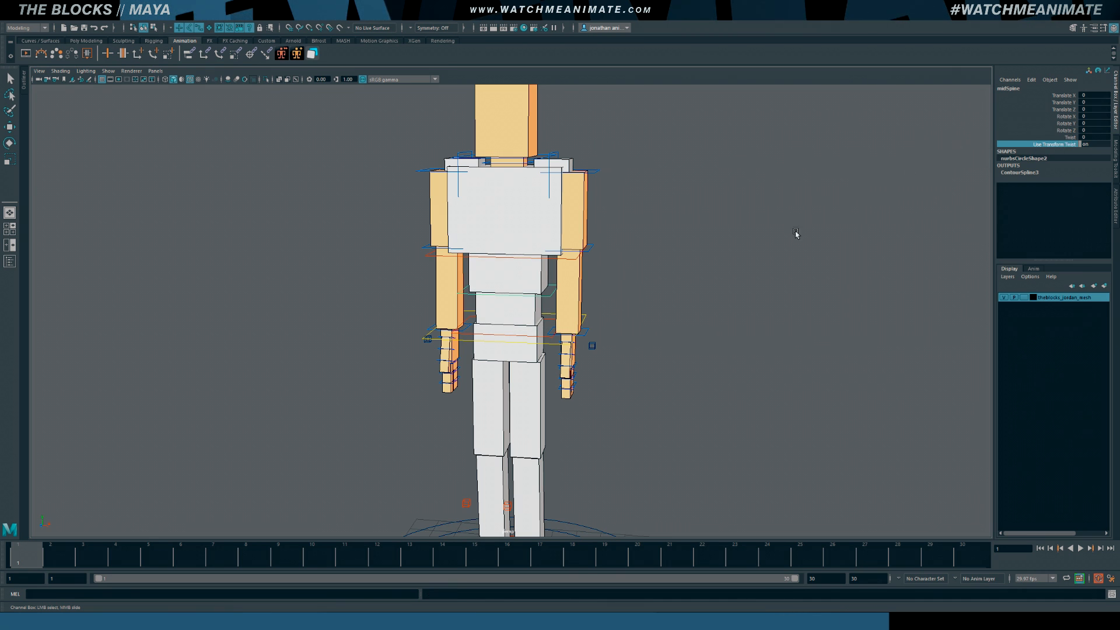
{"action": "key", "text": "e"}
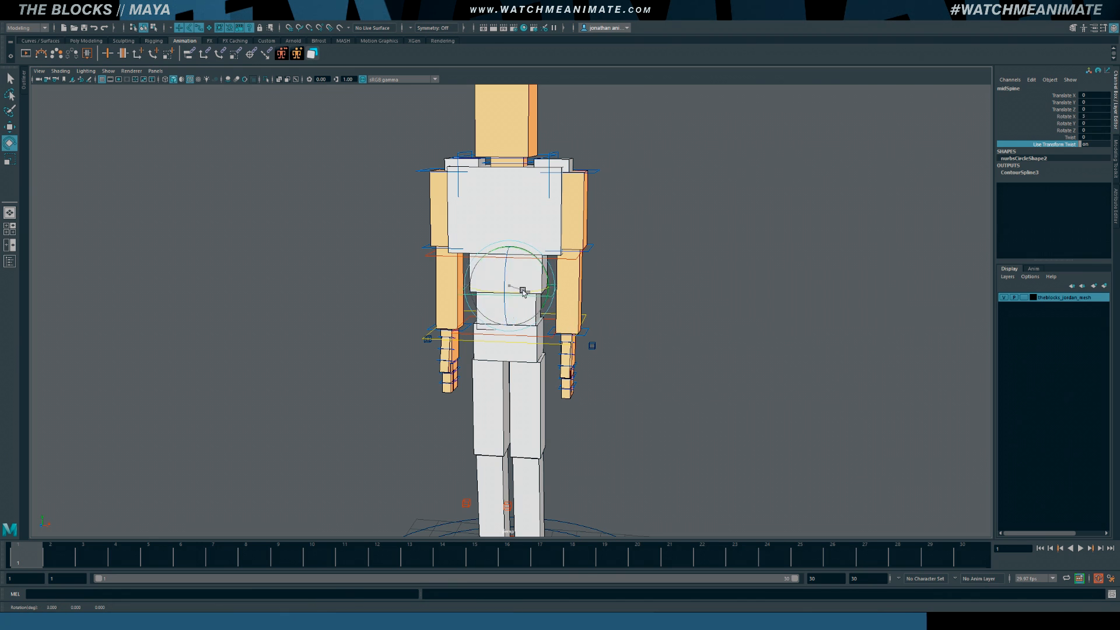
Try twisting the torso control to check the mid-spine's response, undo the rotations and deselect the control
{"action": "left_click", "coordinate": [526, 255]}
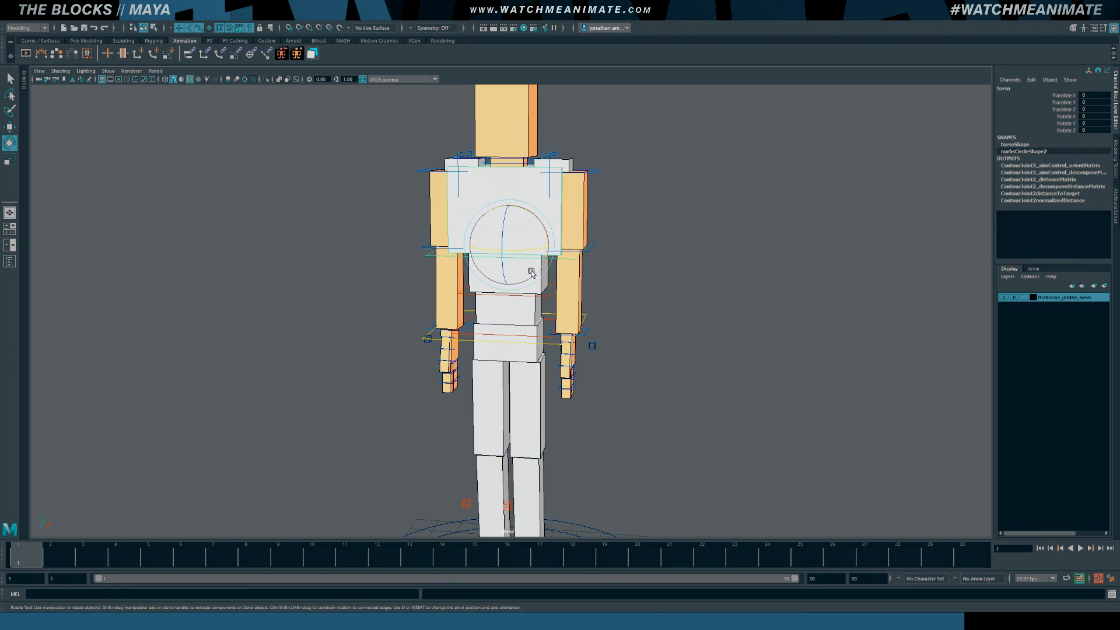
{"action": "left_click_drag", "start_coordinate": [526, 252], "coordinate": [499, 256]}
{"action": "left_click", "coordinate": [589, 280]}
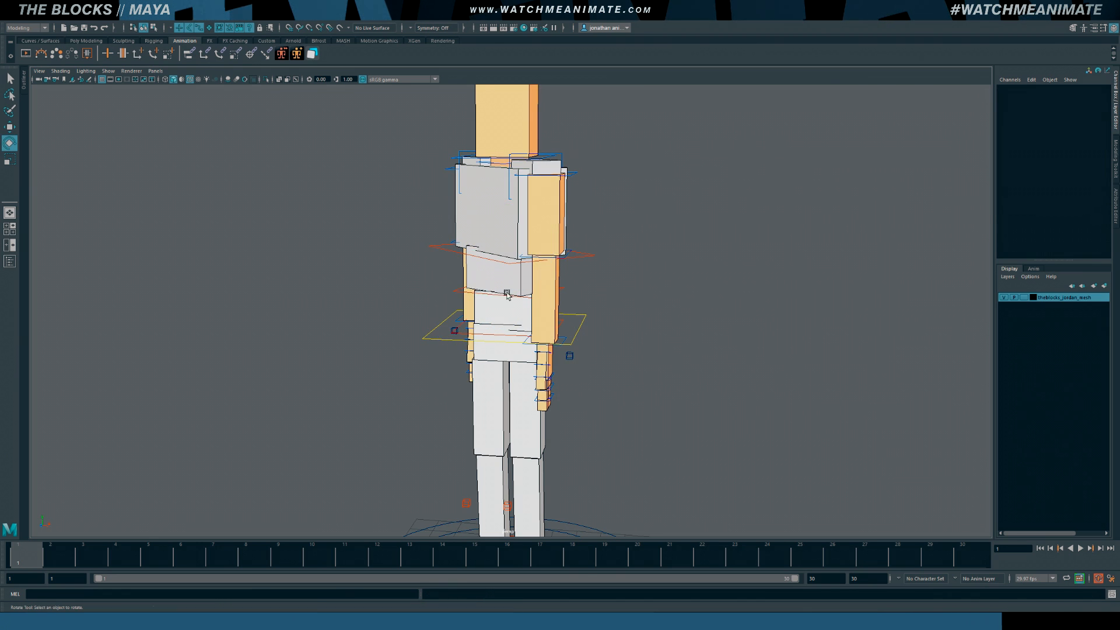
{"action": "left_click", "coordinate": [489, 294]}
{"action": "key", "text": "ctrl+z"}
{"action": "key", "text": "ctrl+z"}
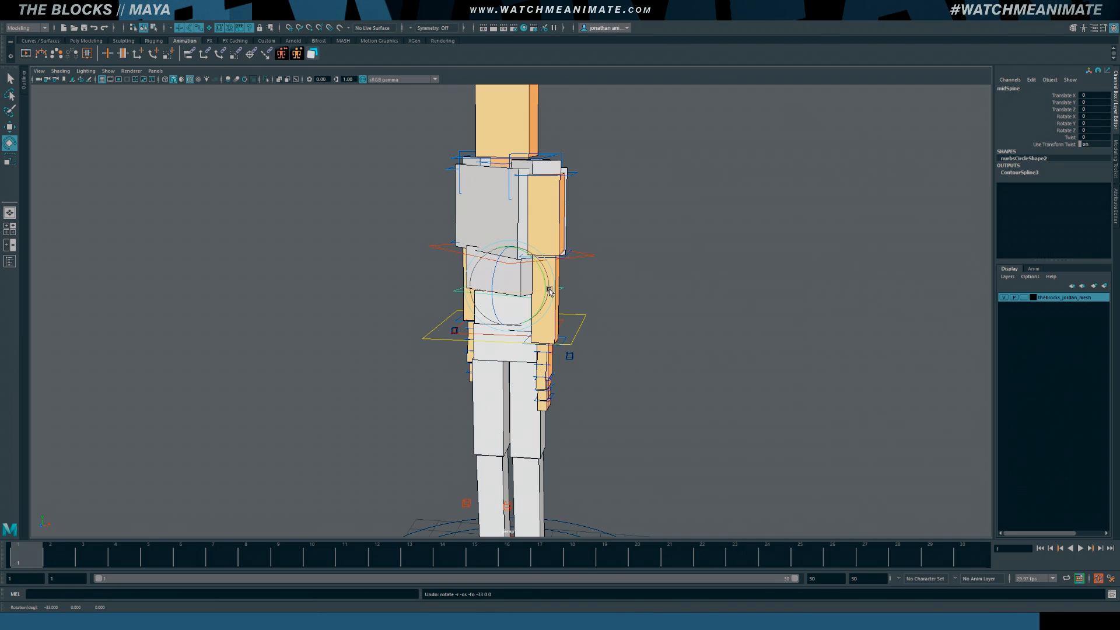
{"action": "key", "text": "ctrl+z"}
{"action": "scroll", "coordinate": [607, 277], "scroll_direction": "down", "scroll_amount": 5}
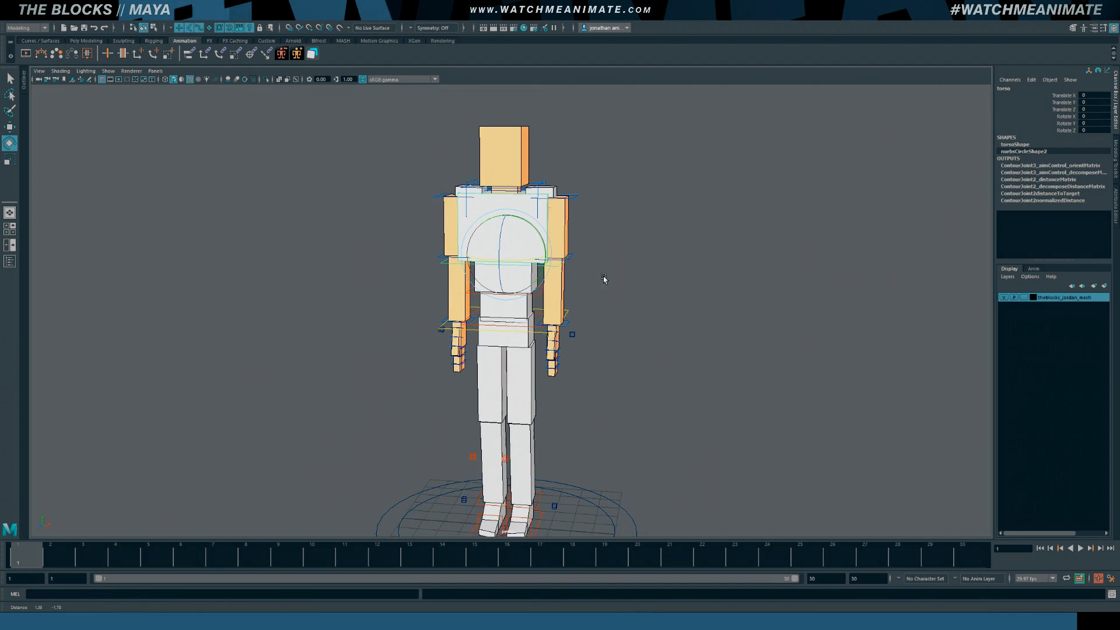
{"action": "left_click", "coordinate": [613, 269]}
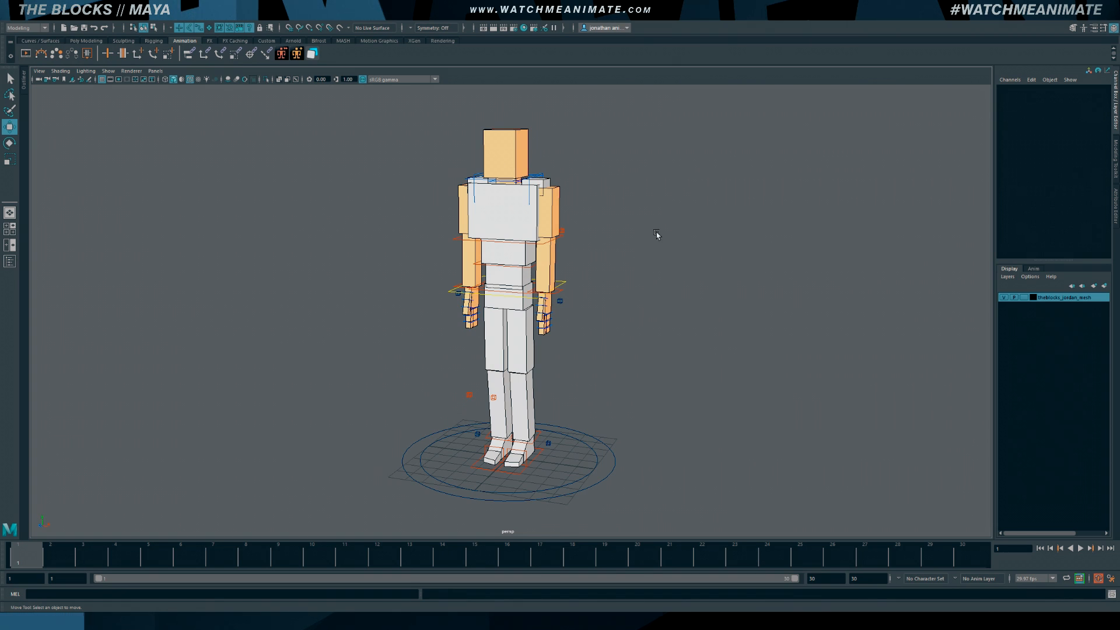
Try moving the control at the base of the neck and the torso control, undoing each move
{"action": "left_click", "coordinate": [488, 181]}
{"action": "left_click_drag", "start_coordinate": [496, 151], "coordinate": [466, 120]}
{"action": "key", "text": "ctrl+z"}
{"action": "left_click", "coordinate": [506, 241]}
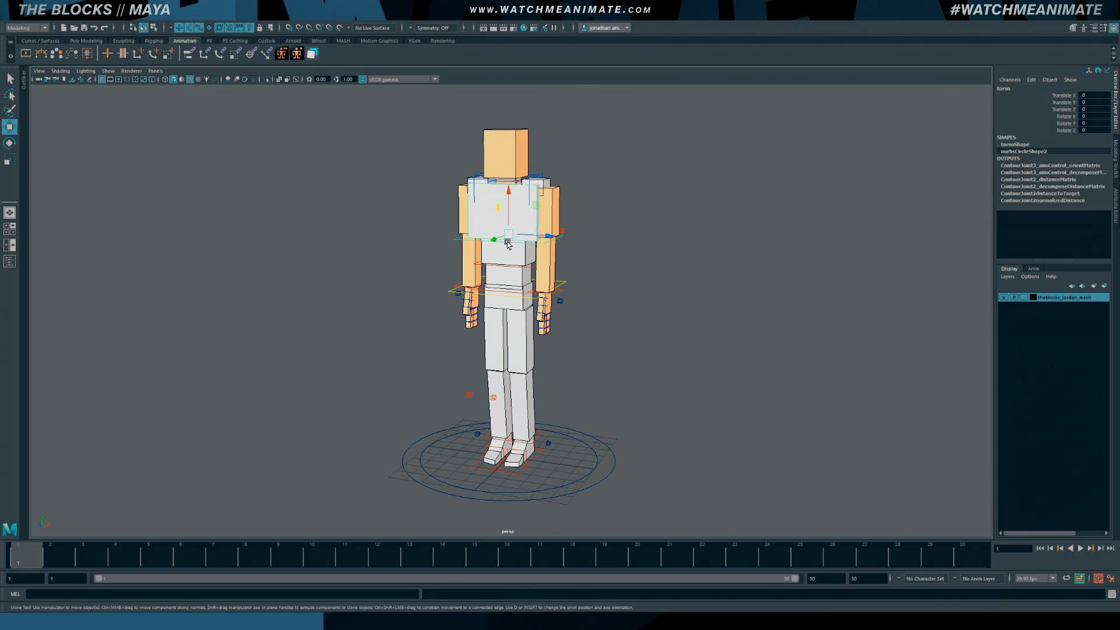
{"action": "left_click_drag", "start_coordinate": [535, 206], "coordinate": [532, 194]}
{"action": "key", "text": "ctrl+z"}
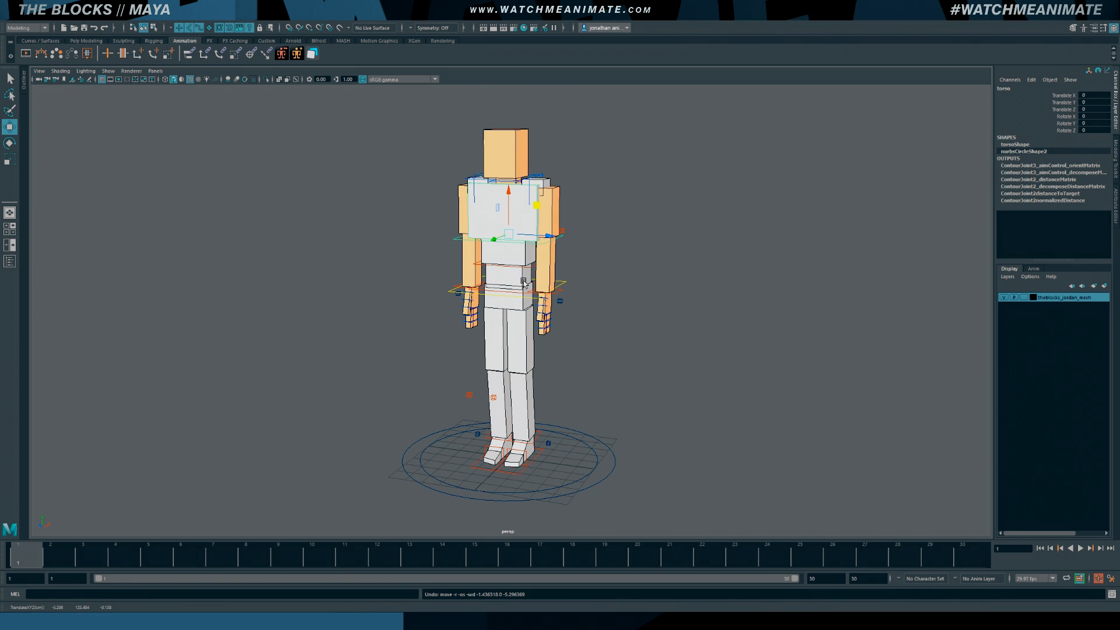
Try moving the hip-level body control and the left arm IK control, undoing each move
{"action": "left_click", "coordinate": [518, 292]}
{"action": "mouse_move", "coordinate": [535, 257]}
{"action": "left_mouse_down"}
{"action": "mouse_move", "coordinate": [528, 247]}
{"action": "mouse_move", "coordinate": [537, 249]}
{"action": "left_mouse_up"}
{"action": "key", "text": "ctrl+z"}
{"action": "left_click", "coordinate": [561, 300]}
{"action": "left_click_drag", "start_coordinate": [519, 316], "coordinate": [567, 325]}
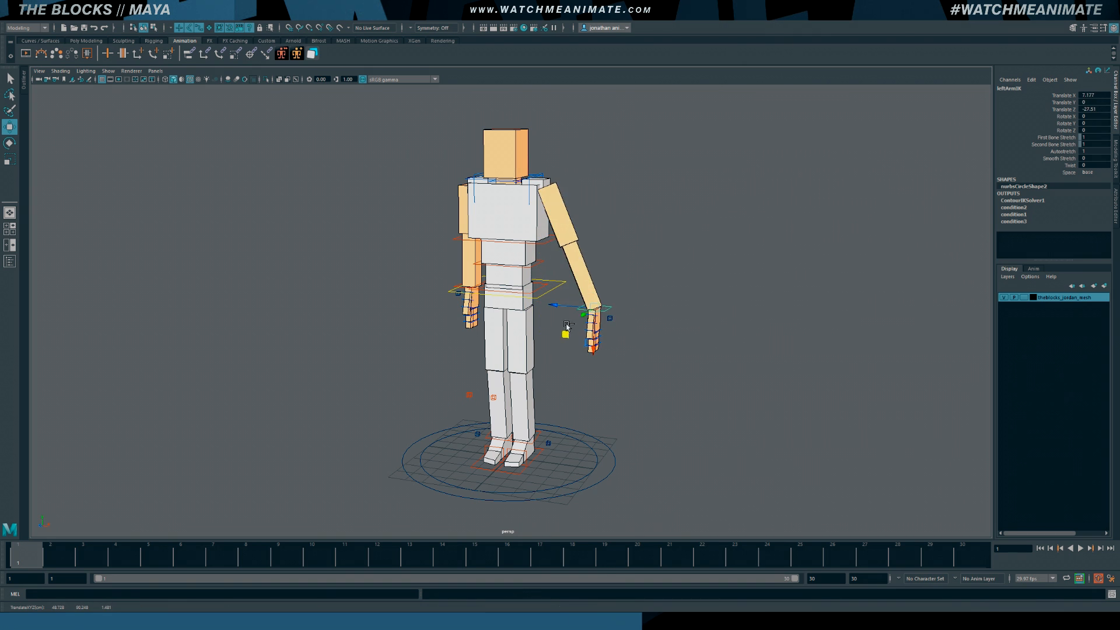
{"action": "key", "text": "ctrl+z"}
Try moving the left leg IK control, undo the move and deselect the control
{"action": "left_click", "coordinate": [535, 460]}
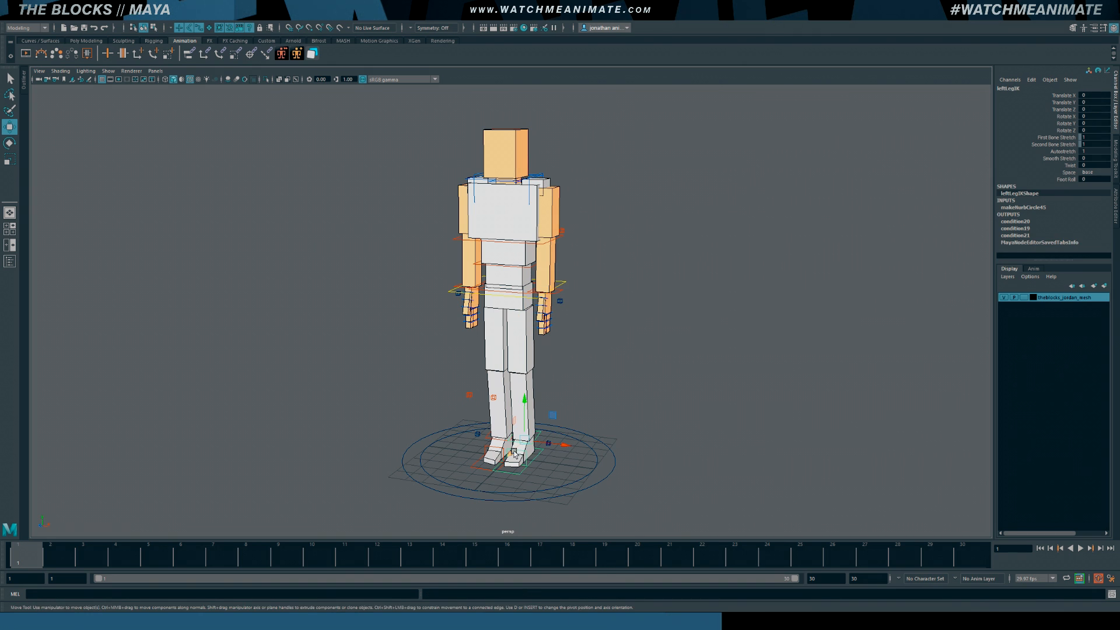
{"action": "mouse_move", "coordinate": [552, 415]}
{"action": "left_mouse_down"}
{"action": "mouse_move", "coordinate": [569, 450]}
{"action": "mouse_move", "coordinate": [539, 421]}
{"action": "left_mouse_up"}
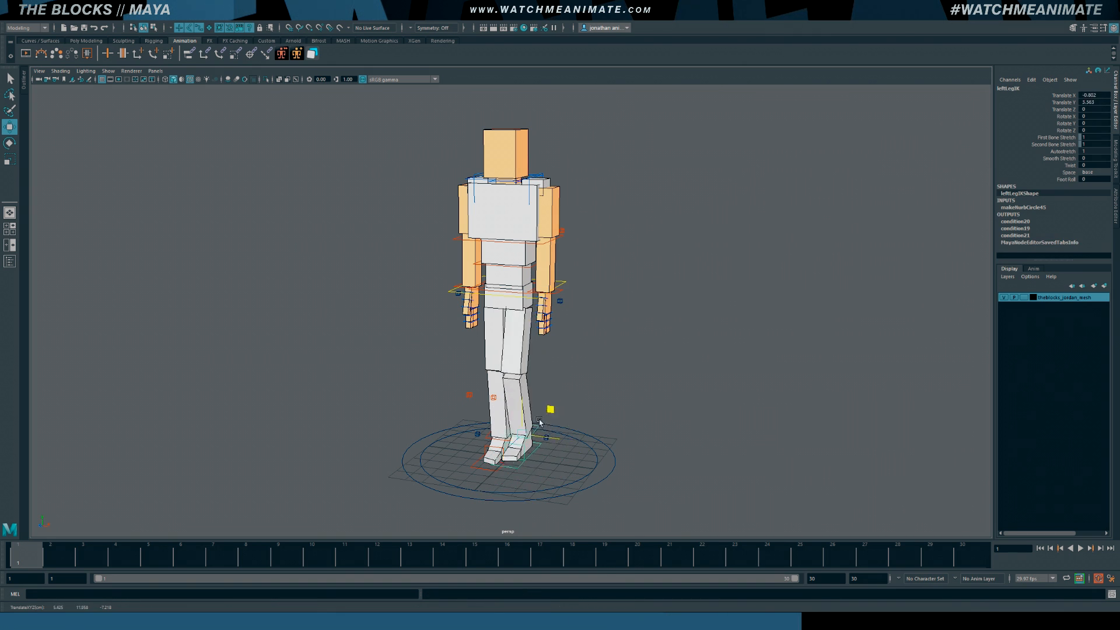
{"action": "key", "text": "ctrl+z"}
{"action": "left_click", "coordinate": [642, 305]}
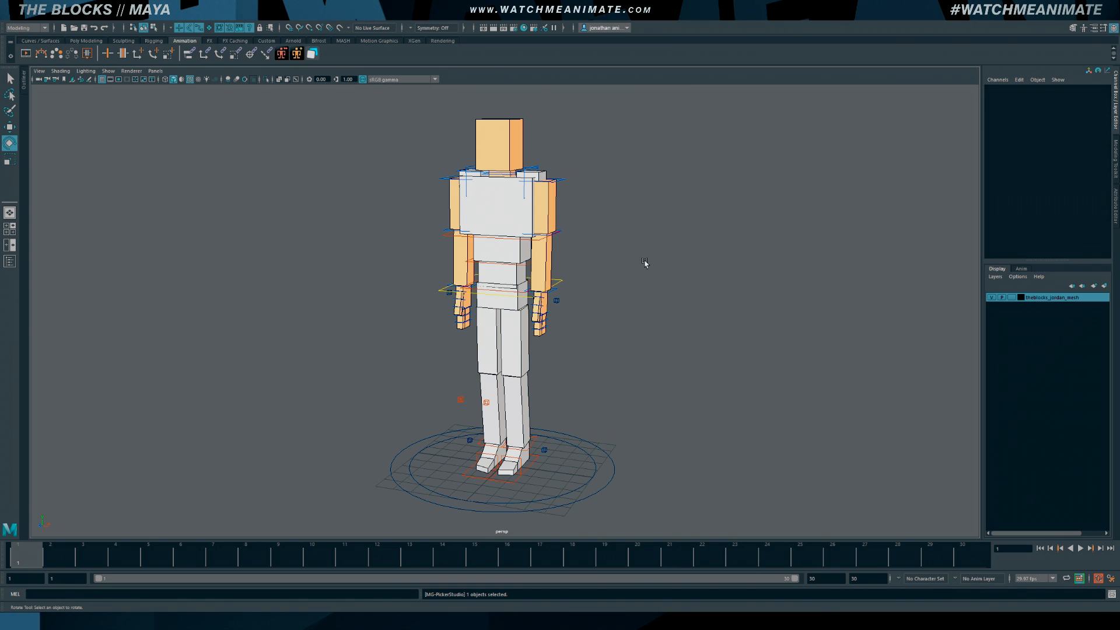
Open MG-PickerStudio to view the rig's body picker, and close it
{"action": "left_click", "coordinate": [281, 53]}
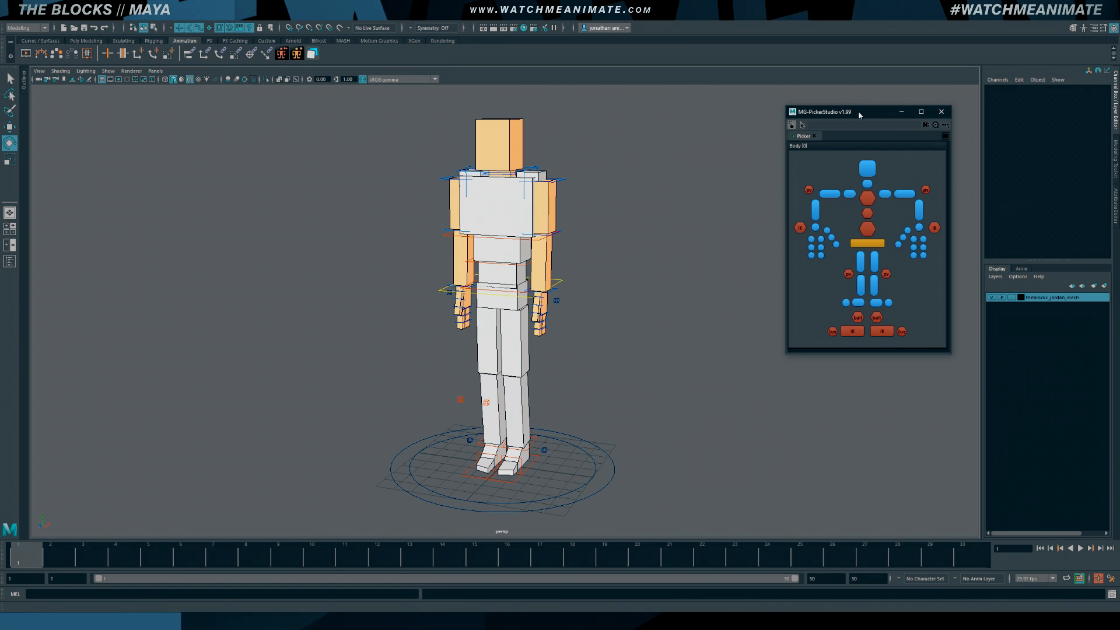
{"action": "left_click", "coordinate": [940, 112]}
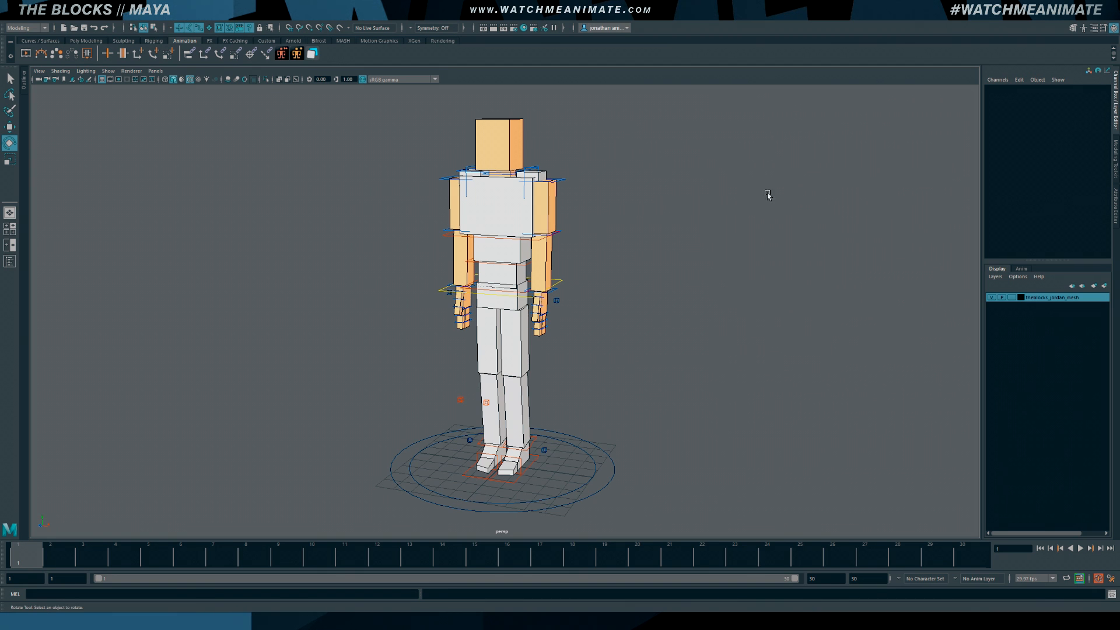
With the Picker node selected in the Outliner, reopen MG-PickerStudio and close its loaded Picker page
{"action": "left_click", "coordinate": [25, 86]}
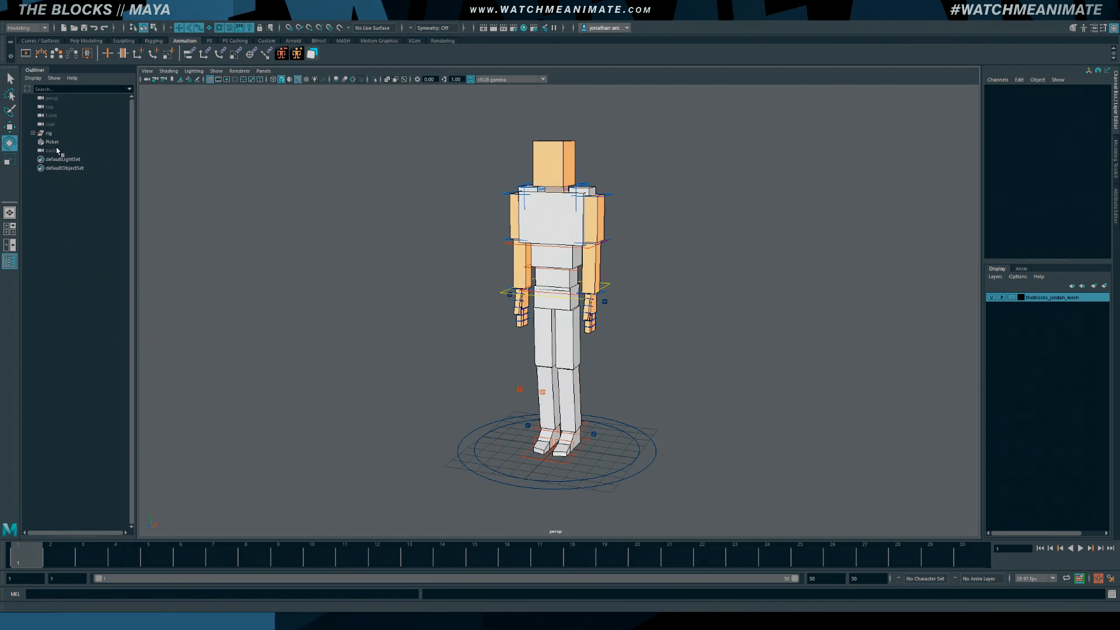
{"action": "left_click", "coordinate": [69, 143]}
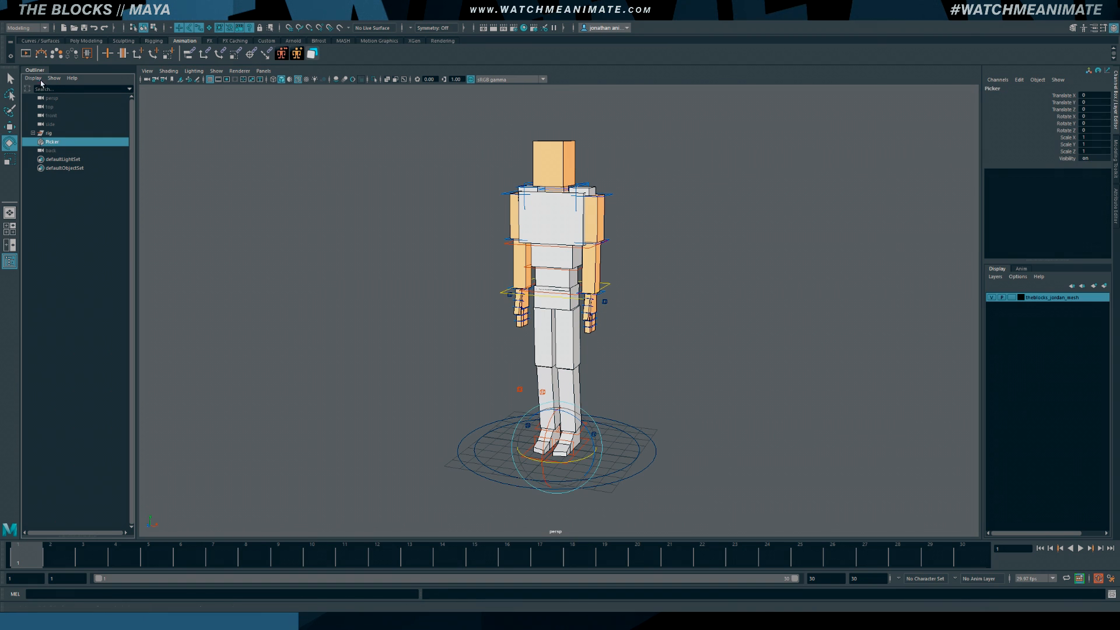
{"action": "left_click", "coordinate": [281, 57]}
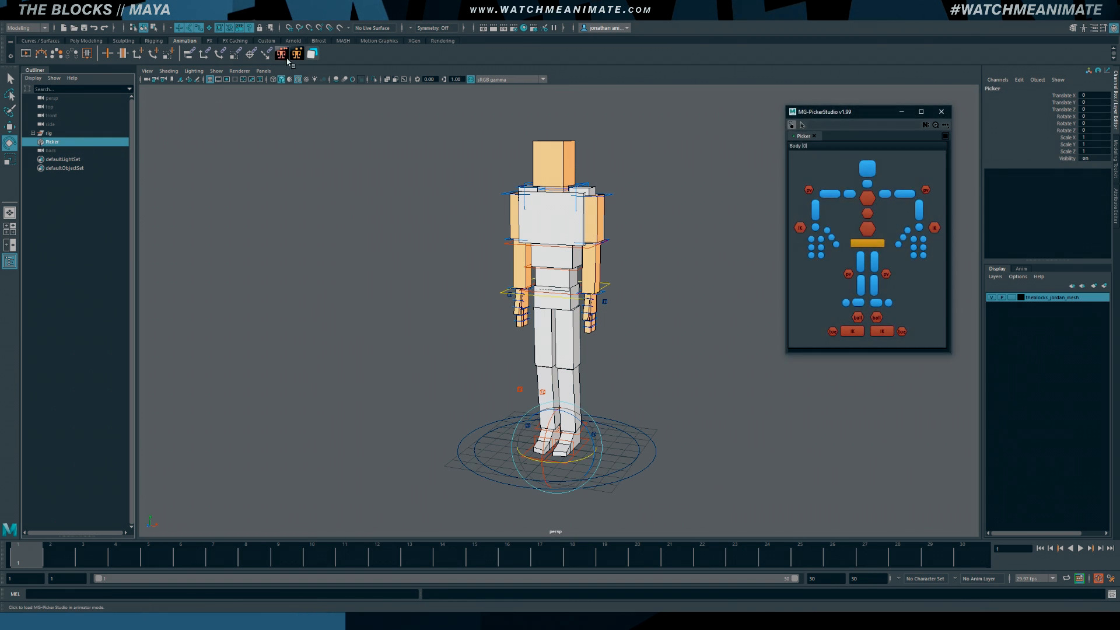
{"action": "left_click", "coordinate": [815, 136]}
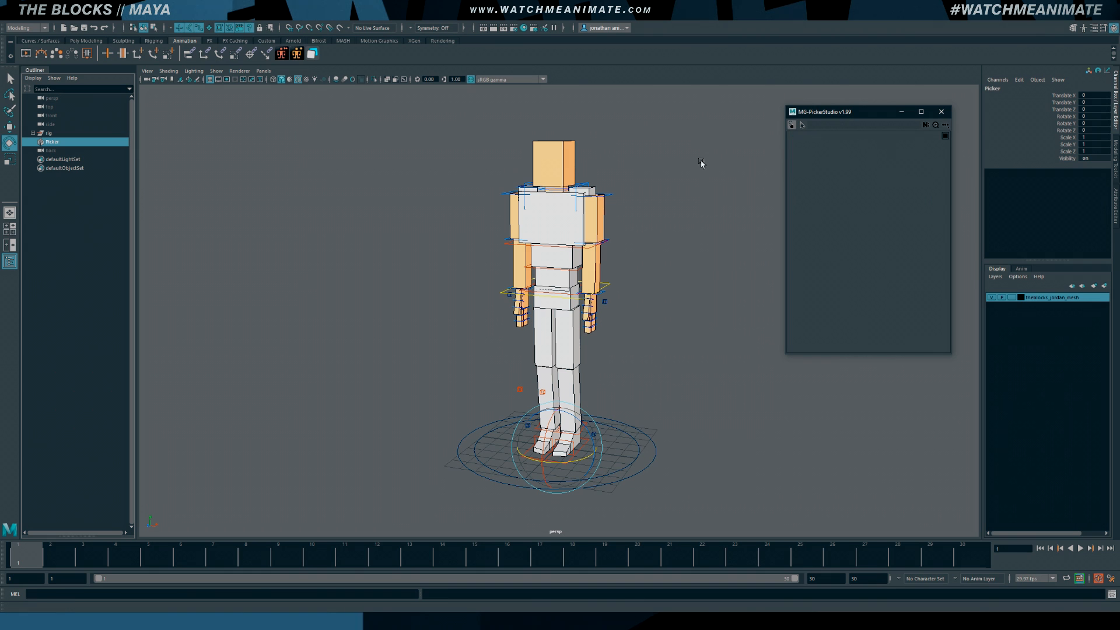
Load the body picker page from the Picker node into MG-PickerStudio, and try rotating the head control picked there, undoing the rotation
{"action": "left_click", "coordinate": [51, 141]}
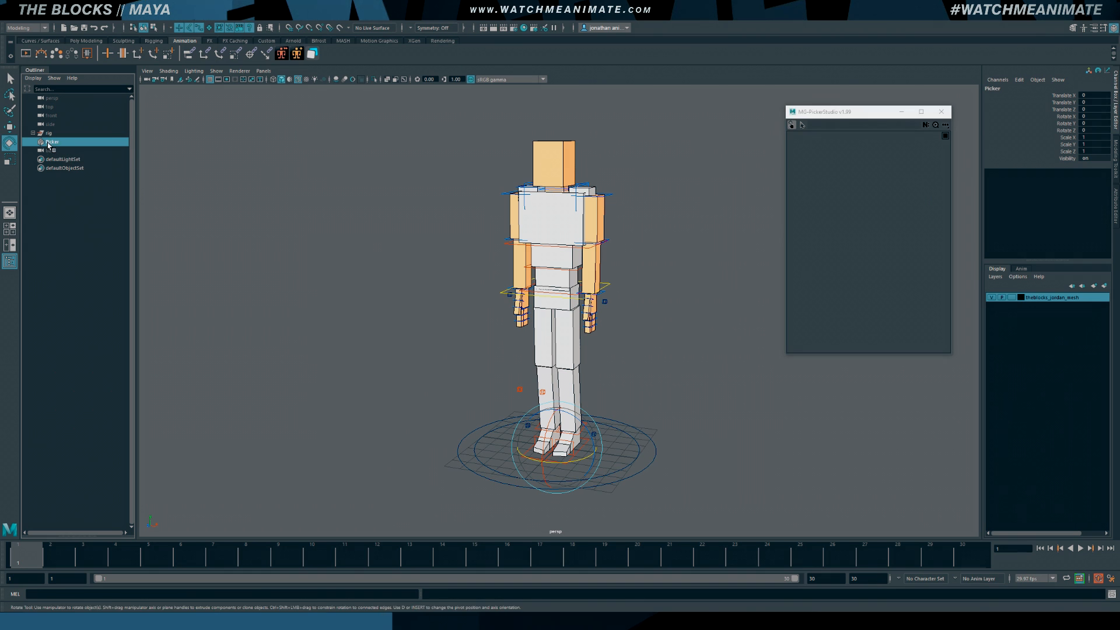
{"action": "left_click", "coordinate": [936, 125]}
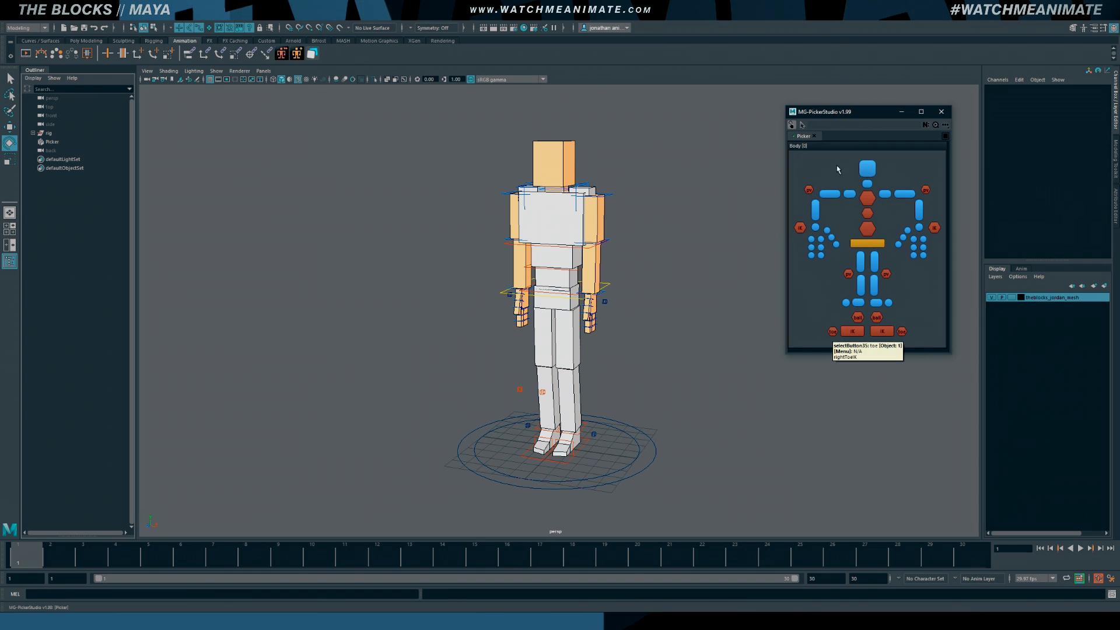
{"action": "left_click", "coordinate": [867, 168]}
{"action": "left_click_drag", "start_coordinate": [569, 175], "coordinate": [536, 172]}
{"action": "key", "text": "ctrl+z"}
Use the body picker to select the neck, left clavicle and left shoulder controls, then a group around the chest, and clear the selection
{"action": "left_click", "coordinate": [867, 183]}
{"action": "left_click", "coordinate": [886, 193]}
{"action": "left_click", "coordinate": [904, 194]}
{"action": "left_click_drag", "start_coordinate": [813, 169], "coordinate": [883, 216]}
{"action": "left_click", "coordinate": [891, 203]}
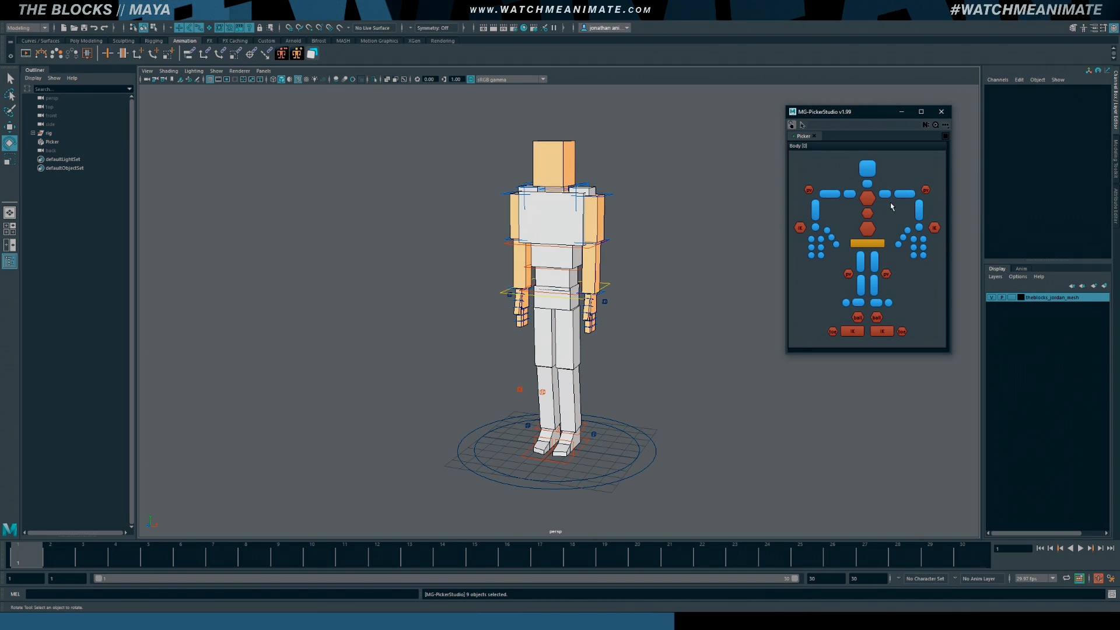
Select both clavicle controls in the picker and walk the selection down the arm hierarchy through the shoulders and elbows
{"action": "left_click", "coordinate": [887, 195]}
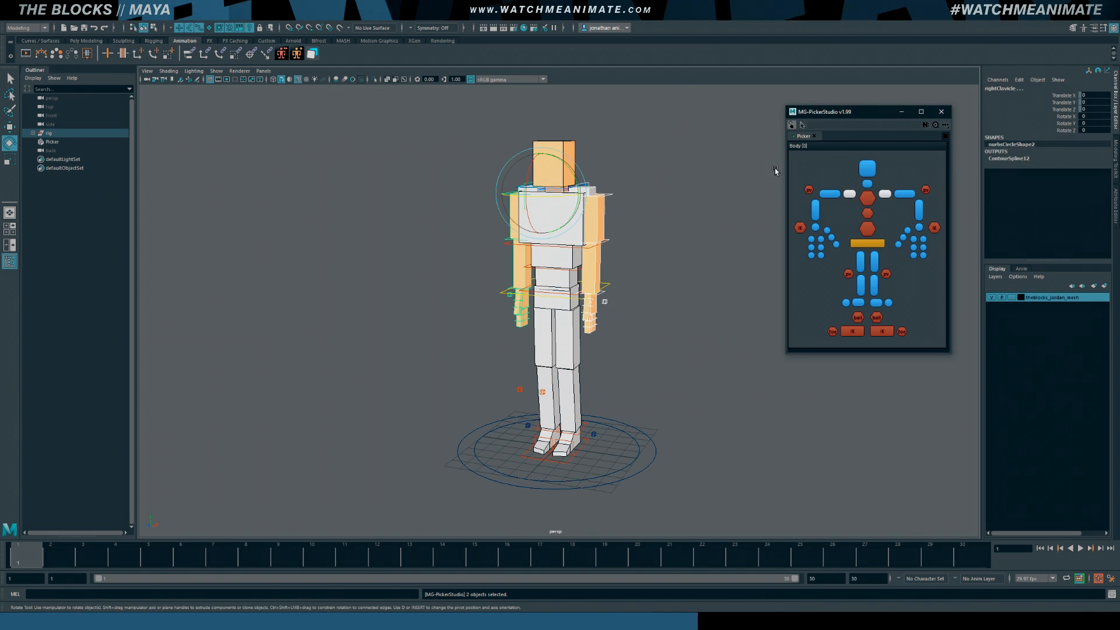
{"action": "key", "text": "Down"}
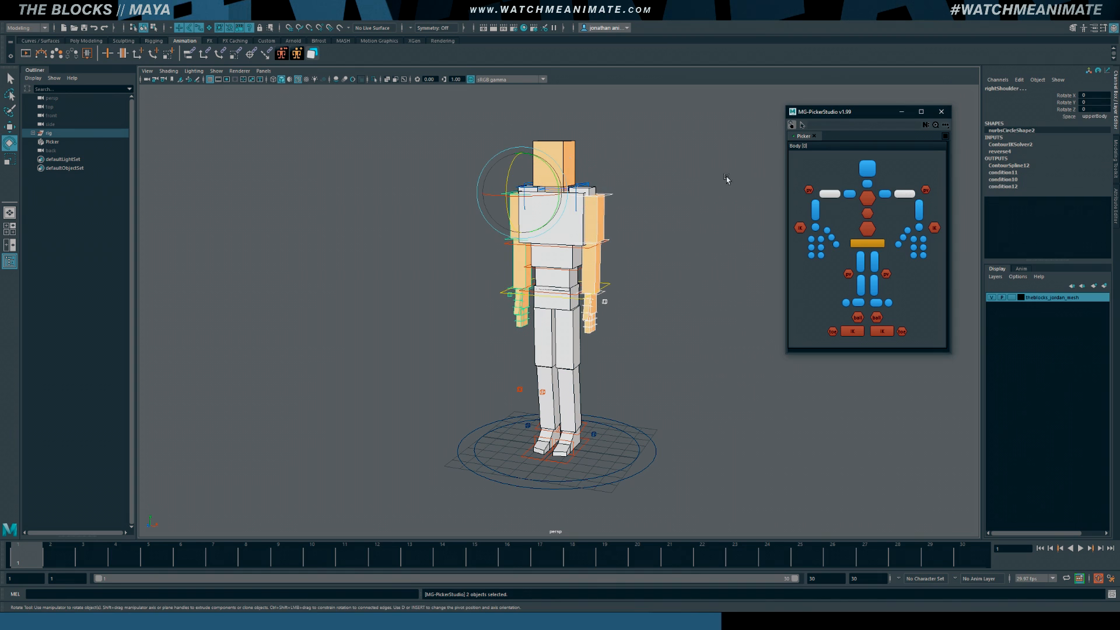
{"action": "key", "text": "Down"}
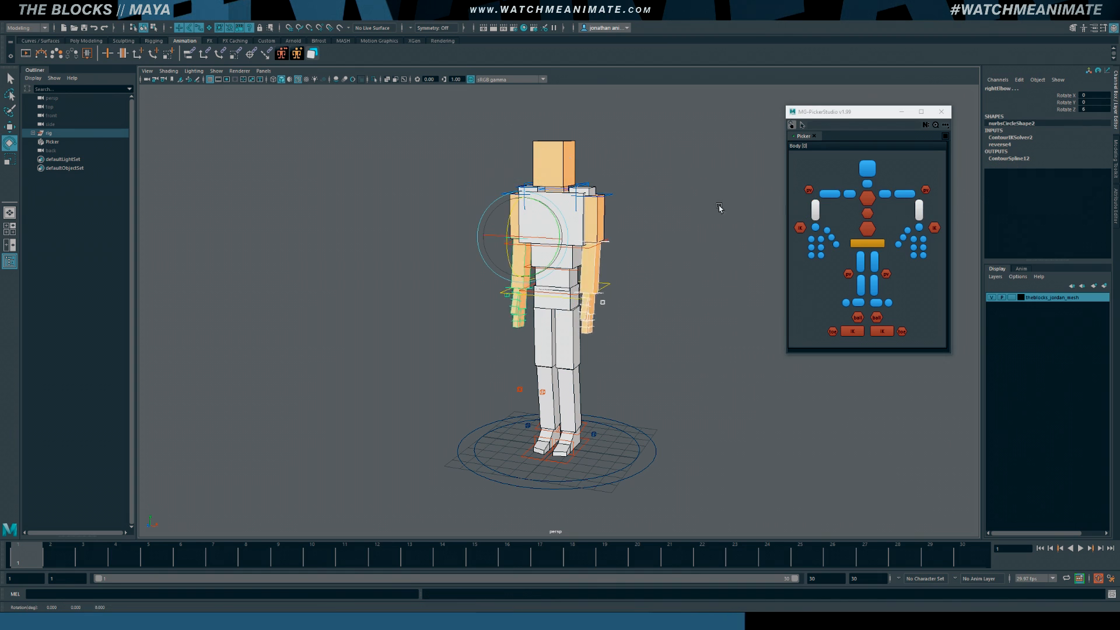
{"action": "key", "text": "Down"}
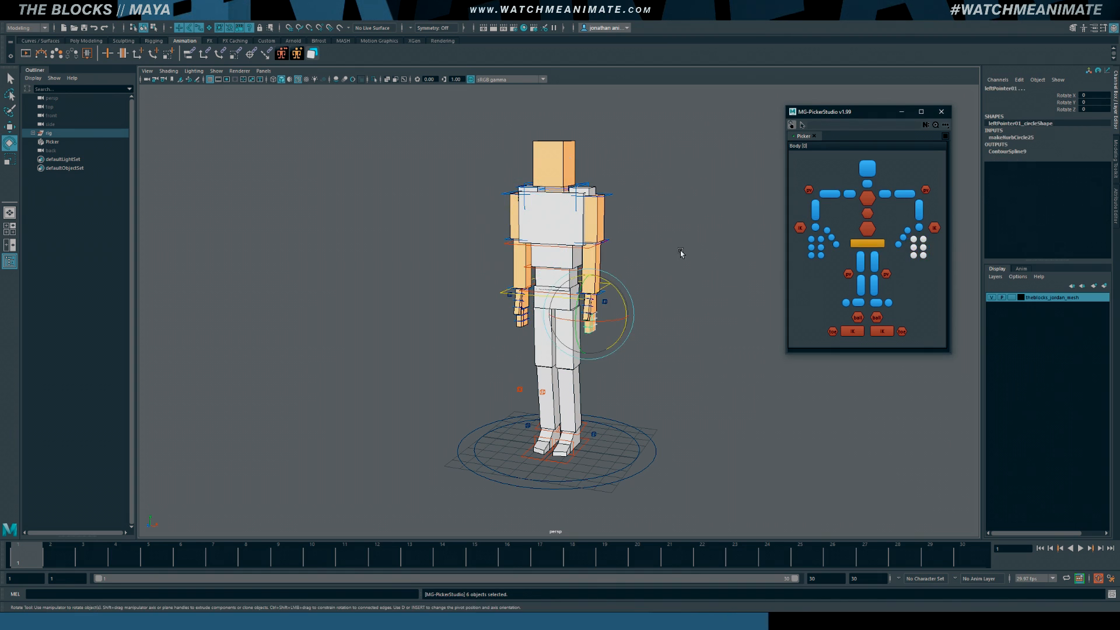
Try rotating the left hand's finger controls together, undo the rotation, then select the whole left hand in the picker and deselect it
{"action": "left_click_drag", "start_coordinate": [608, 281], "coordinate": [634, 323]}
{"action": "key", "text": "ctrl+z"}
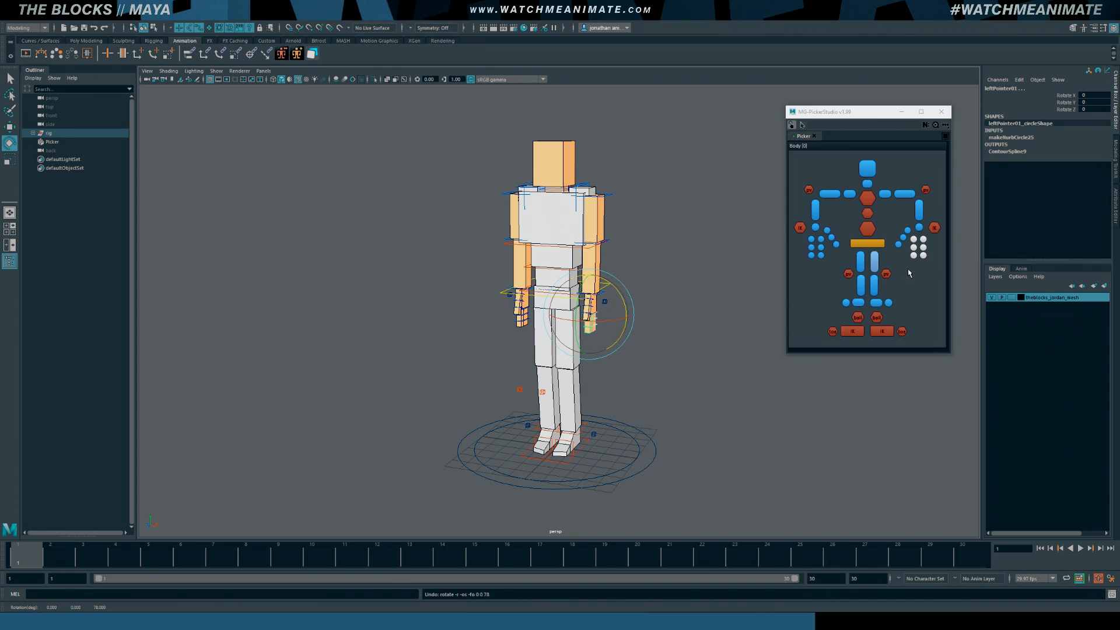
{"action": "left_click_drag", "start_coordinate": [891, 221], "coordinate": [922, 264]}
{"action": "left_click", "coordinate": [930, 279]}
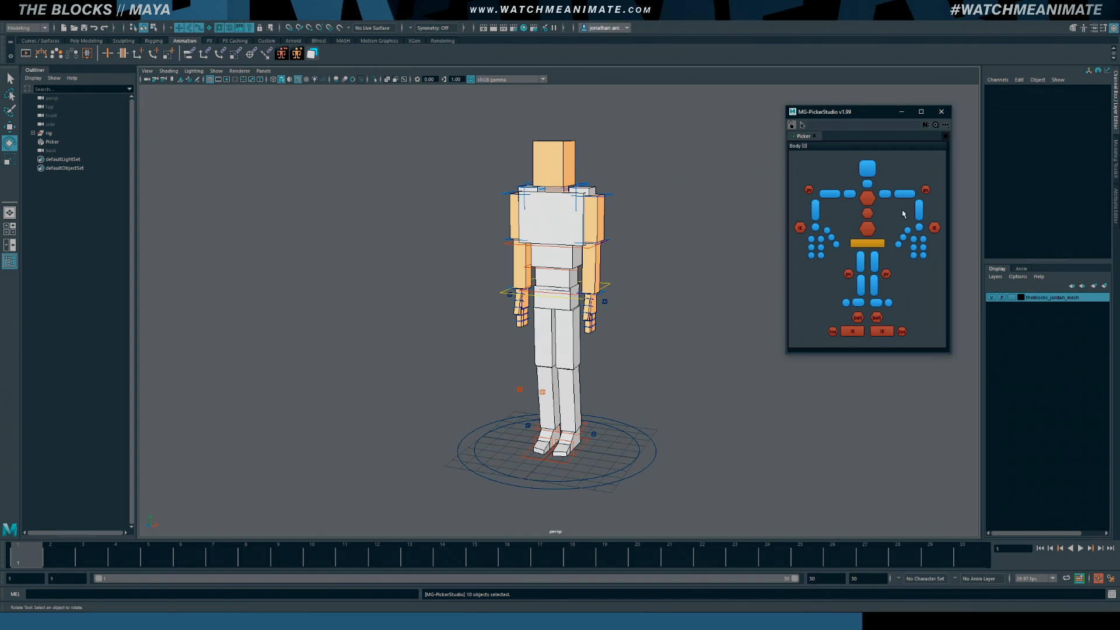
Pick the left clavicle control, then the left arm IK control, and try moving the IK control, undoing the move
{"action": "left_click", "coordinate": [885, 194]}
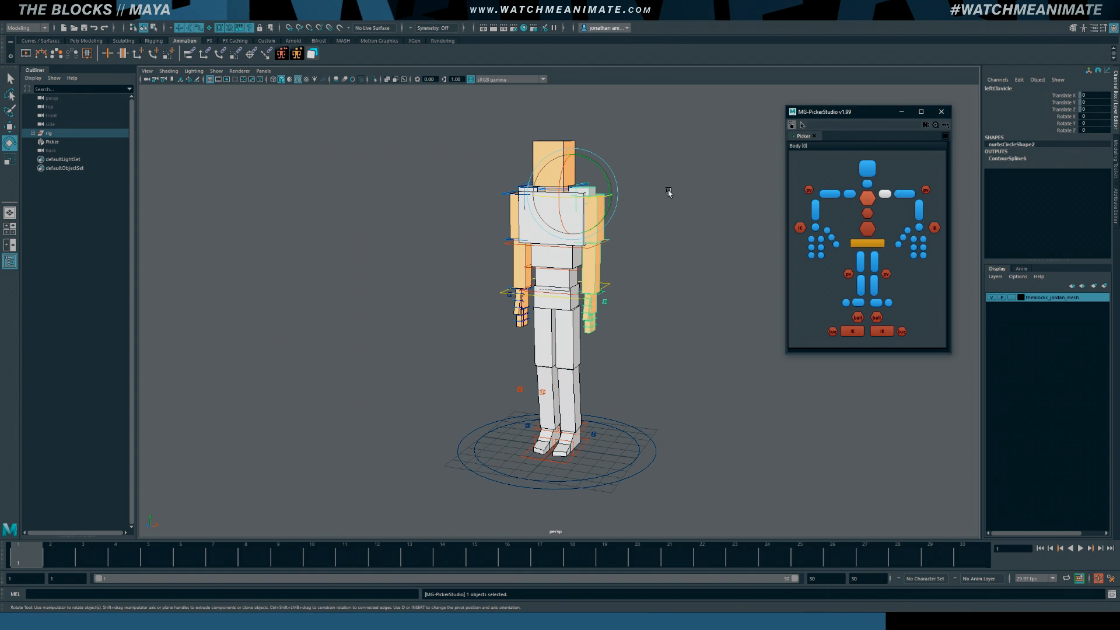
{"action": "left_click", "coordinate": [934, 228]}
{"action": "key", "text": "w"}
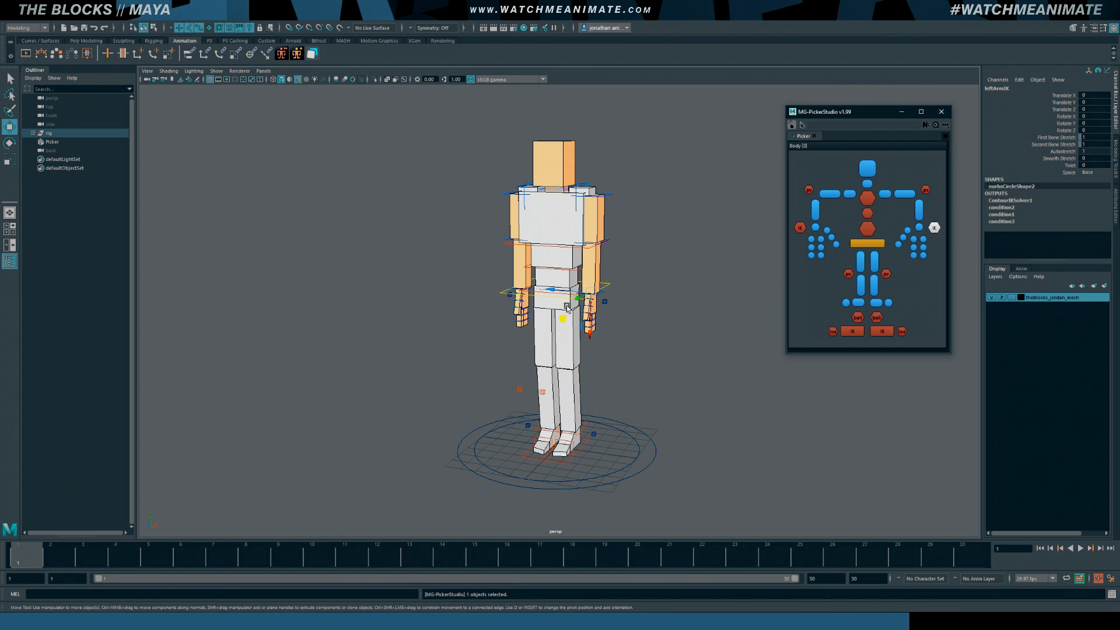
{"action": "key", "text": "ctrl+z"}
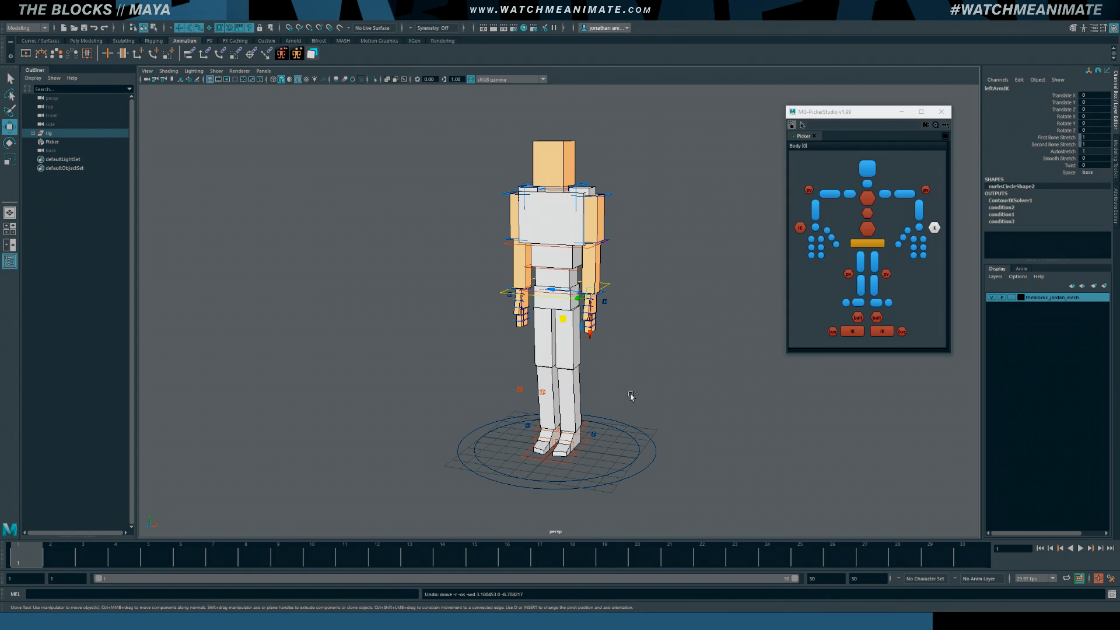
Switch the left arm to IK with its FKIKSwitch, then try moving the left arm IK control, undo the move and deselect
{"action": "left_click", "coordinate": [605, 302]}
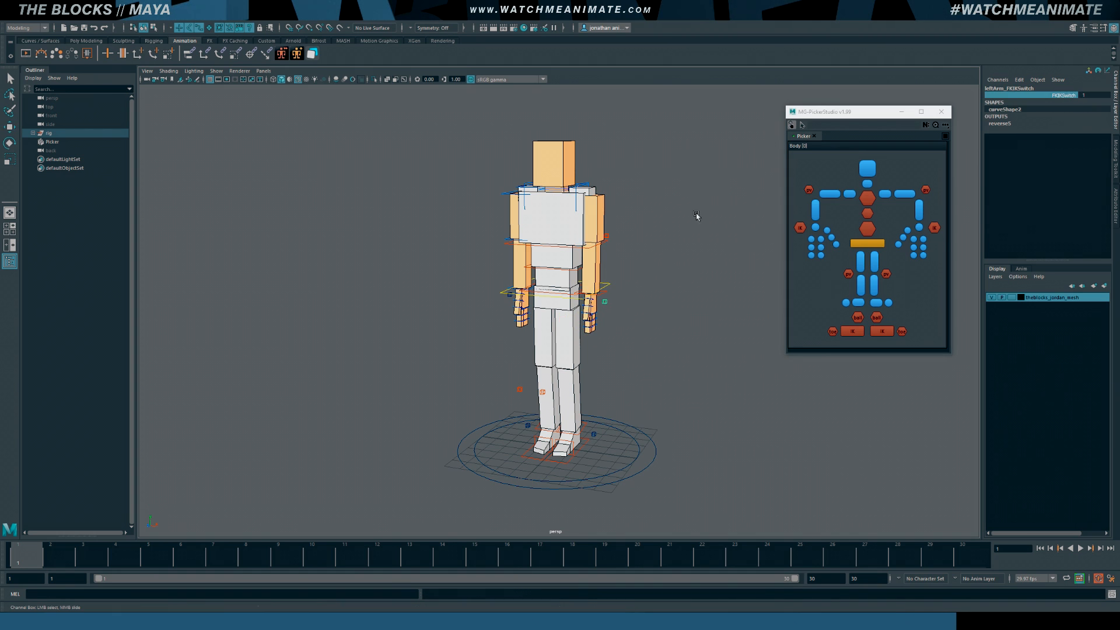
{"action": "left_click", "coordinate": [934, 228]}
{"action": "left_click_drag", "start_coordinate": [556, 314], "coordinate": [627, 312]}
{"action": "key", "text": "ctrl+z"}
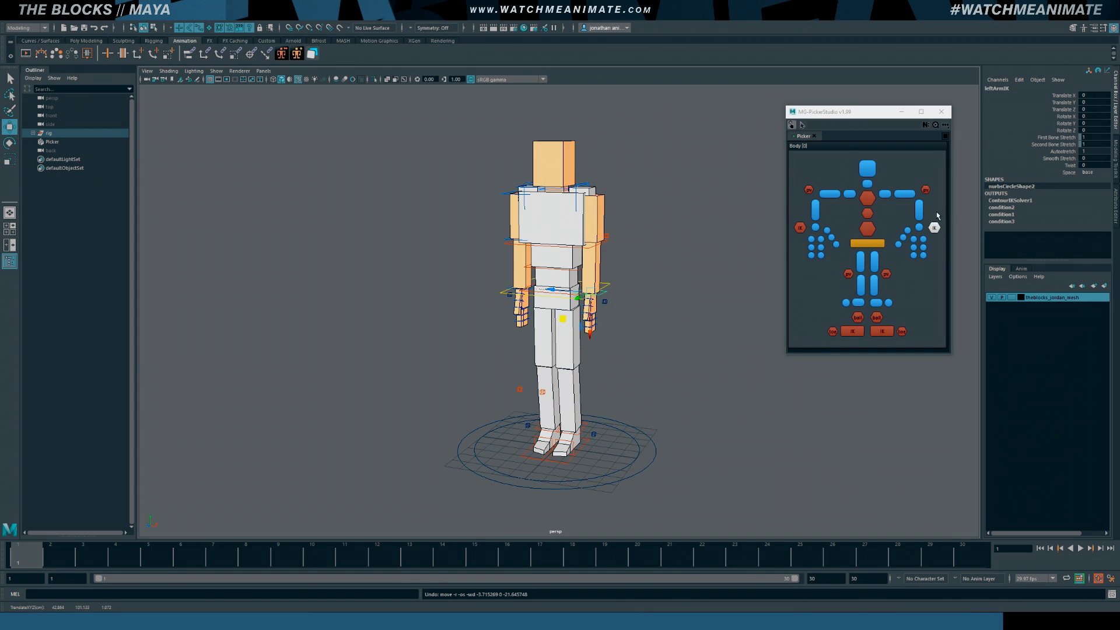
{"action": "left_click", "coordinate": [828, 175]}
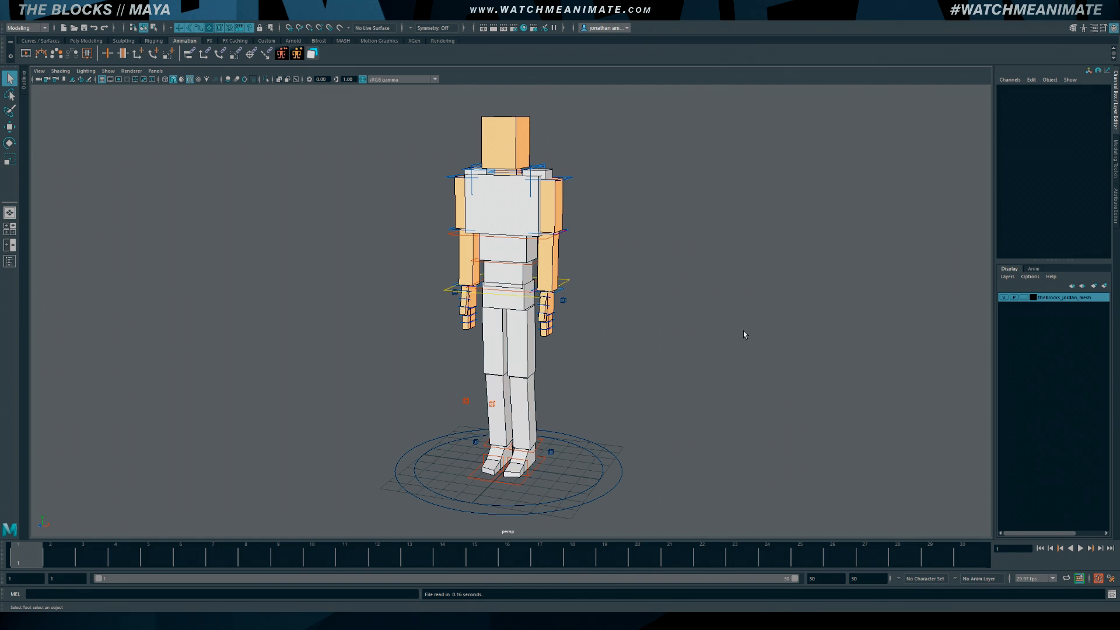
Display the rig in wireframe and put the square head control at the neck into control vertex mode
{"action": "scroll", "coordinate": [589, 229], "scroll_direction": "up", "scroll_amount": 5}
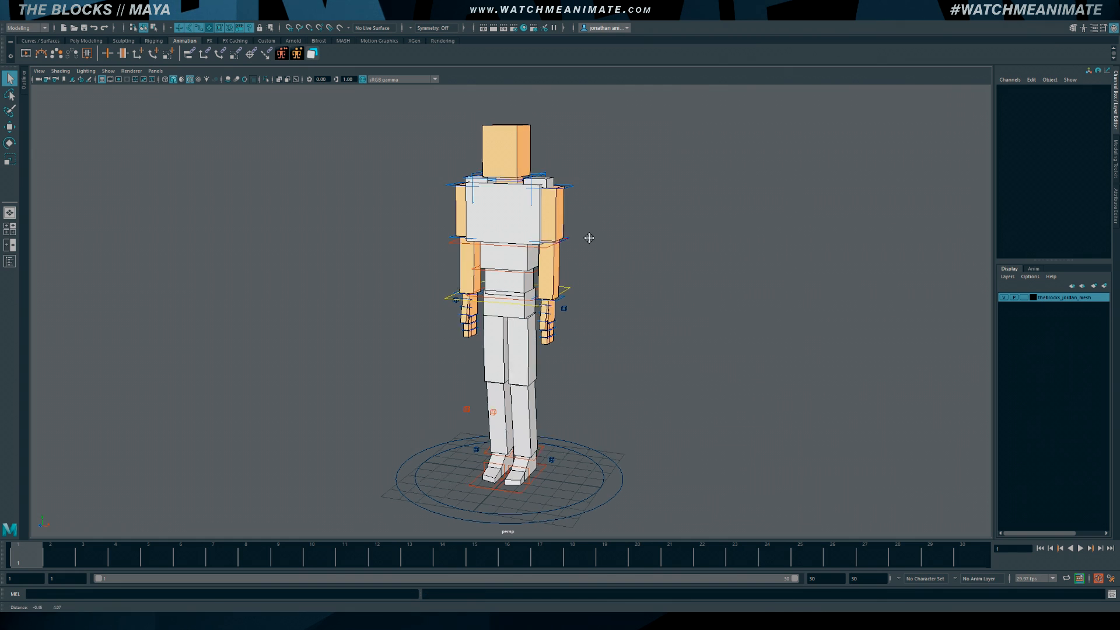
{"action": "scroll", "coordinate": [641, 315], "scroll_direction": "up", "scroll_amount": 4}
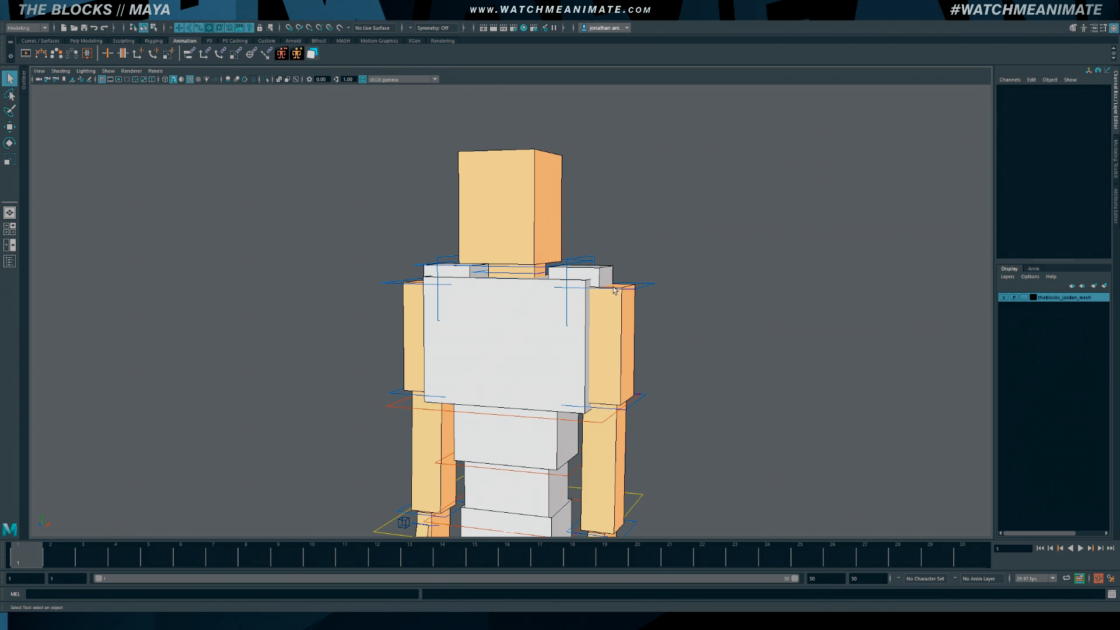
{"action": "scroll", "coordinate": [550, 278], "scroll_direction": "up", "scroll_amount": 3}
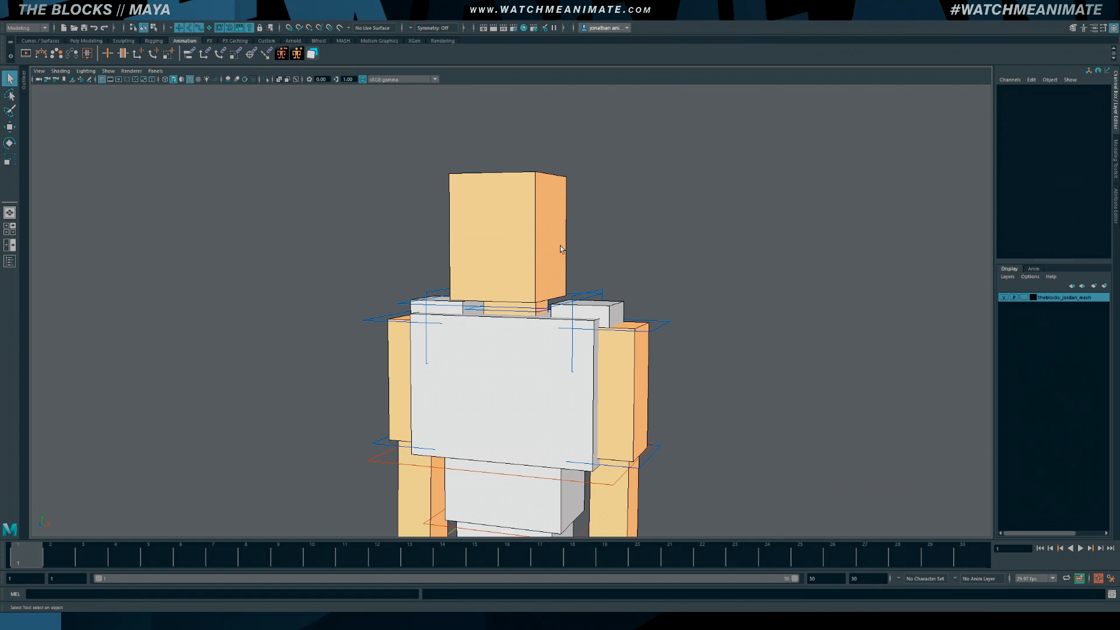
{"action": "left_click_drag", "start_coordinate": [554, 256], "coordinate": [554, 260], "text": "alt"}
{"action": "key", "text": "4"}
{"action": "scroll", "coordinate": [513, 280], "scroll_direction": "up", "scroll_amount": 2}
{"action": "left_click", "coordinate": [521, 296]}
{"action": "right_click_drag", "start_coordinate": [518, 290], "coordinate": [483, 291]}
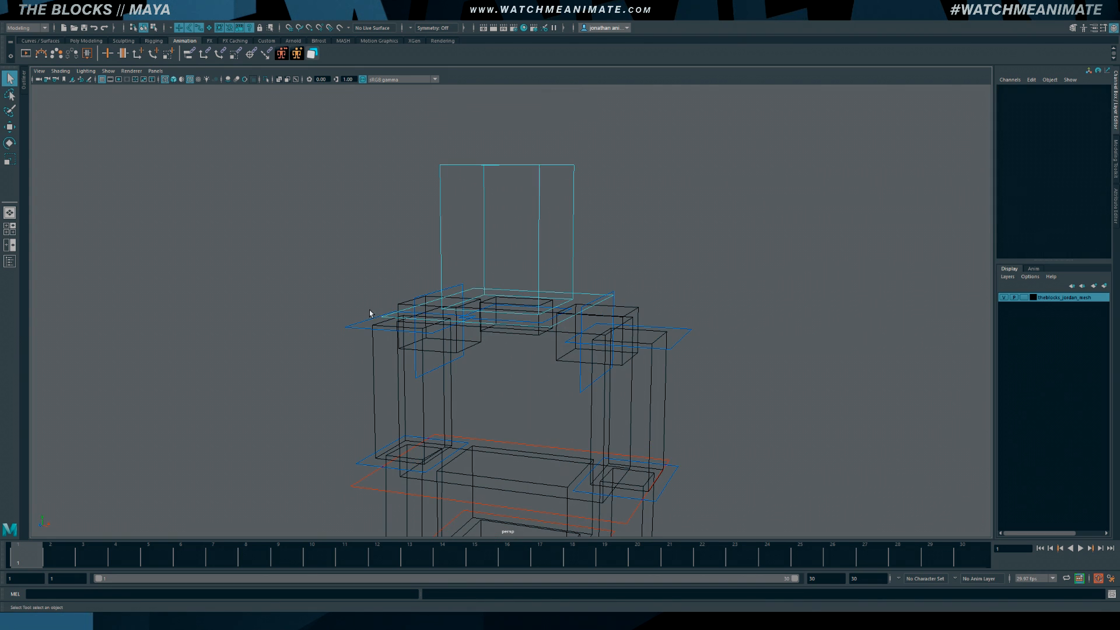
Show NURBS CVs in the viewport and select all the control vertices of the head control
{"action": "left_click", "coordinate": [108, 71]}
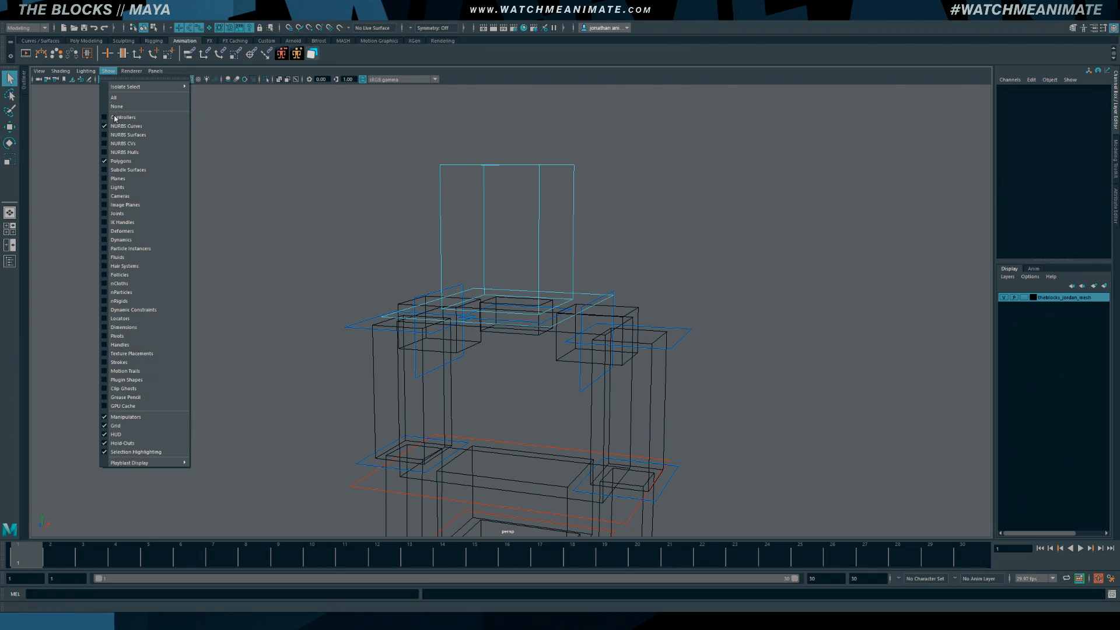
{"action": "left_click", "coordinate": [116, 143]}
{"action": "left_click_drag", "start_coordinate": [320, 251], "coordinate": [669, 372]}
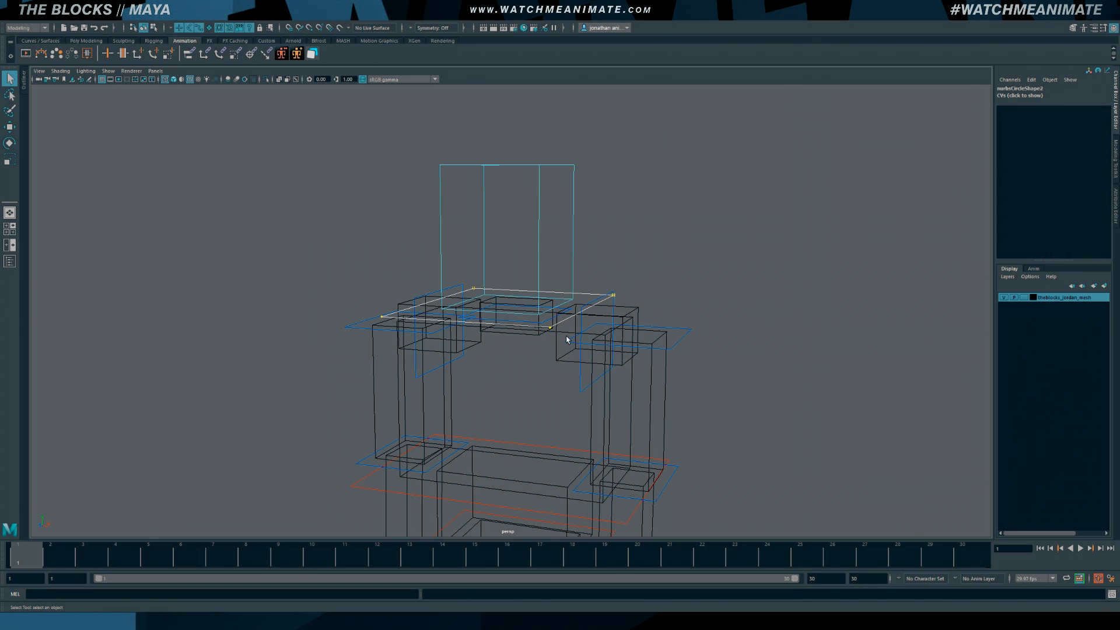
Switch to the front view, frame the head and select all the head control's CVs there
{"action": "key", "text": "space"}
{"action": "key", "text": "space"}
{"action": "middle_click_drag", "start_coordinate": [497, 208], "coordinate": [452, 439], "text": "alt"}
{"action": "scroll", "coordinate": [455, 218], "scroll_direction": "up", "scroll_amount": 3}
{"action": "middle_click_drag", "start_coordinate": [446, 178], "coordinate": [489, 324], "text": "alt"}
{"action": "scroll", "coordinate": [490, 323], "scroll_direction": "up", "scroll_amount": 2}
{"action": "mouse_move", "coordinate": [437, 295]}
{"action": "middle_mouse_down", "text": "alt"}
{"action": "mouse_move", "coordinate": [508, 310]}
{"action": "mouse_move", "coordinate": [449, 301]}
{"action": "middle_mouse_up", "text": "alt"}
{"action": "left_click_drag", "start_coordinate": [398, 288], "coordinate": [728, 363]}
Try moving the head control's CVs straight up without snapping, and undo the move
{"action": "key", "text": "w"}
{"action": "left_click_drag", "start_coordinate": [531, 292], "coordinate": [532, 156]}
{"action": "key", "text": "ctrl+z"}
{"action": "middle_click_drag", "start_coordinate": [530, 236], "coordinate": [522, 276], "text": "alt"}
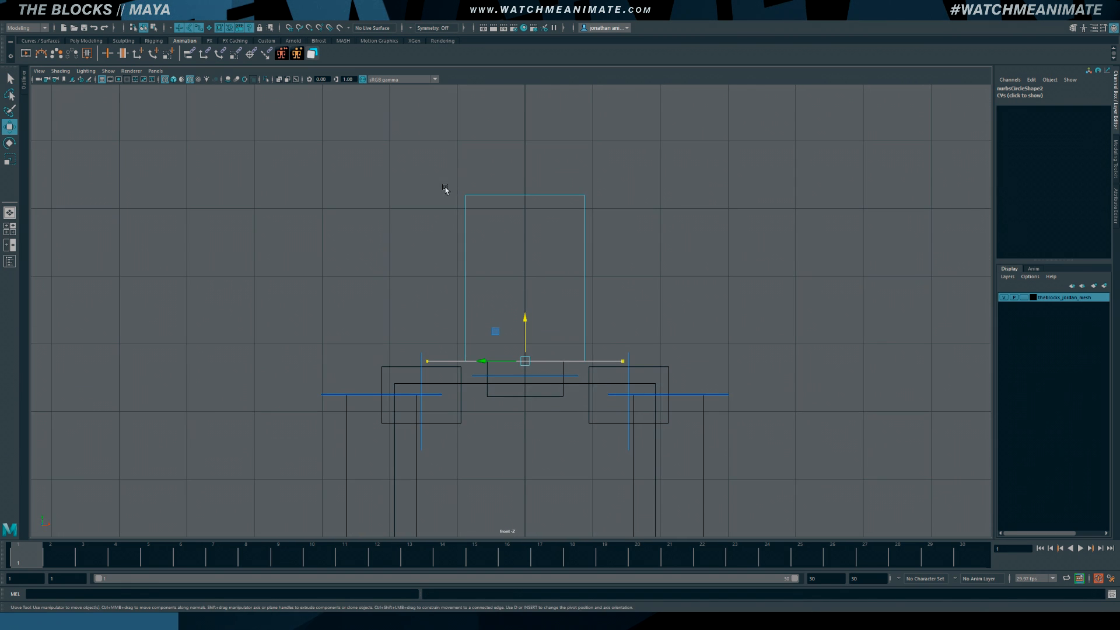
Turn on grid snapping and try moving the head control's CVs upward again, undoing the move
{"action": "left_click", "coordinate": [290, 29]}
{"action": "left_click_drag", "start_coordinate": [523, 332], "coordinate": [532, 206]}
{"action": "key", "text": "ctrl+z"}
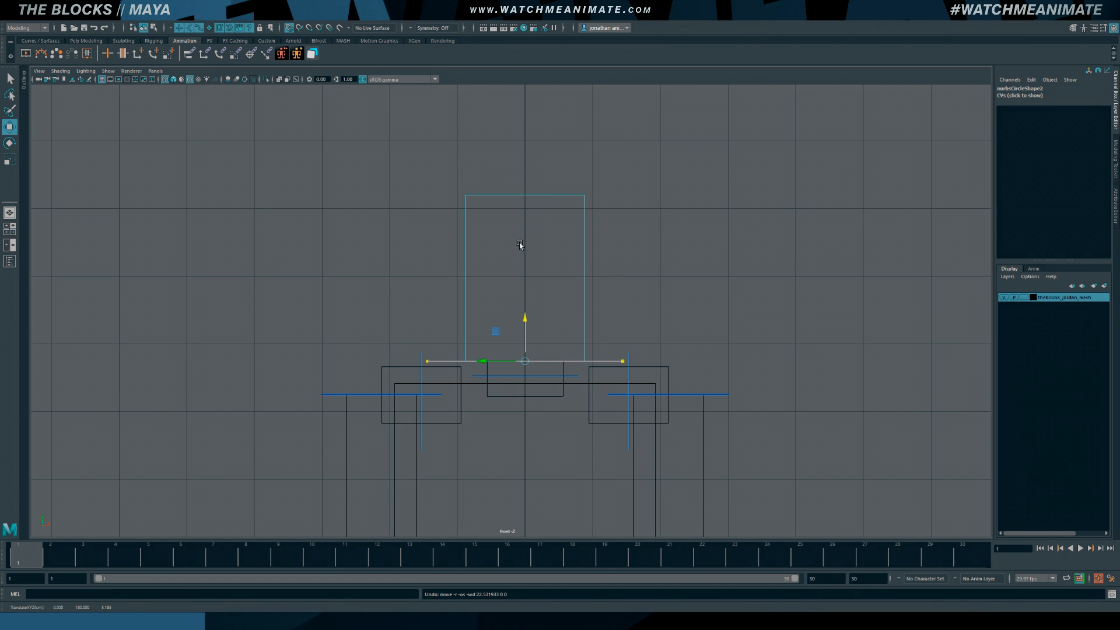
Apply finer grid subdivisions in the Grid Options and close the dialog
{"action": "right_click", "coordinate": [103, 84]}
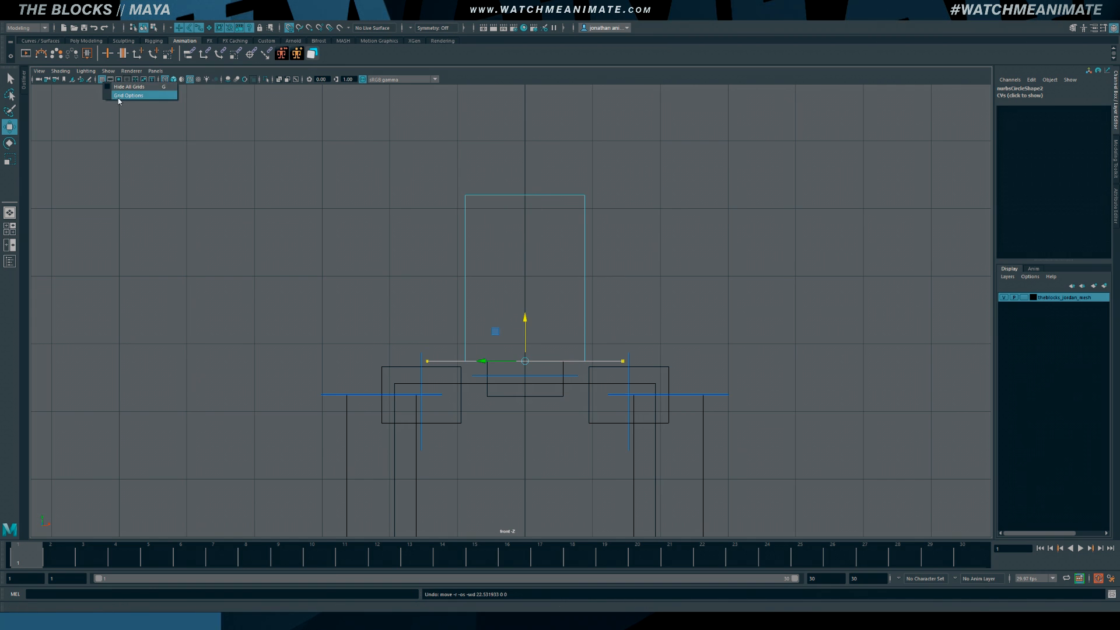
{"action": "left_click", "coordinate": [121, 100]}
{"action": "double_click", "coordinate": [464, 265]}
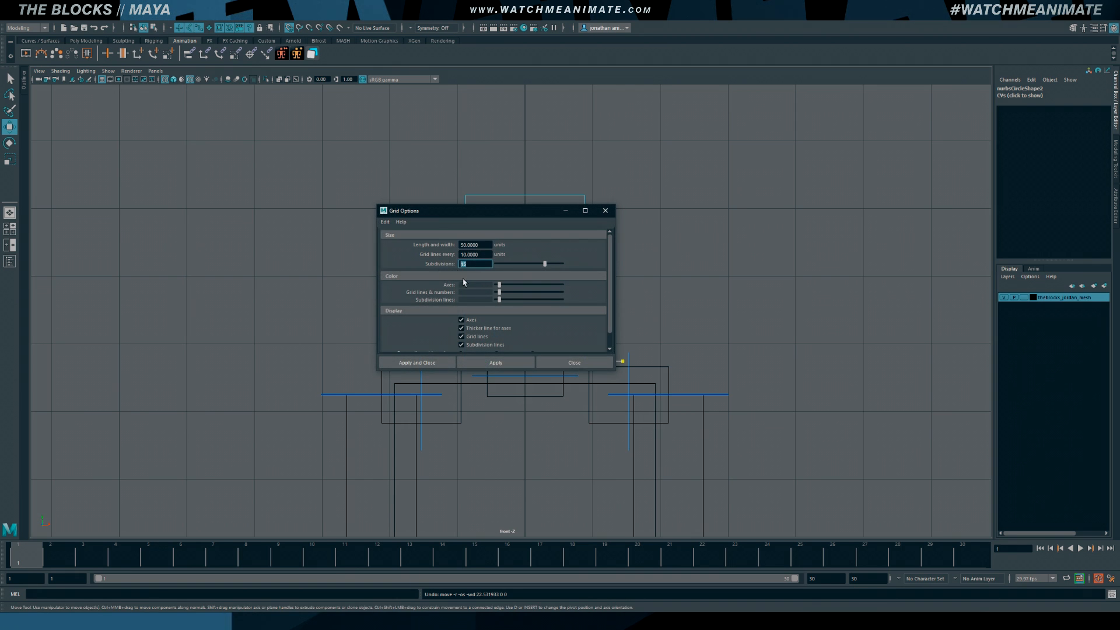
{"action": "left_click", "coordinate": [499, 362]}
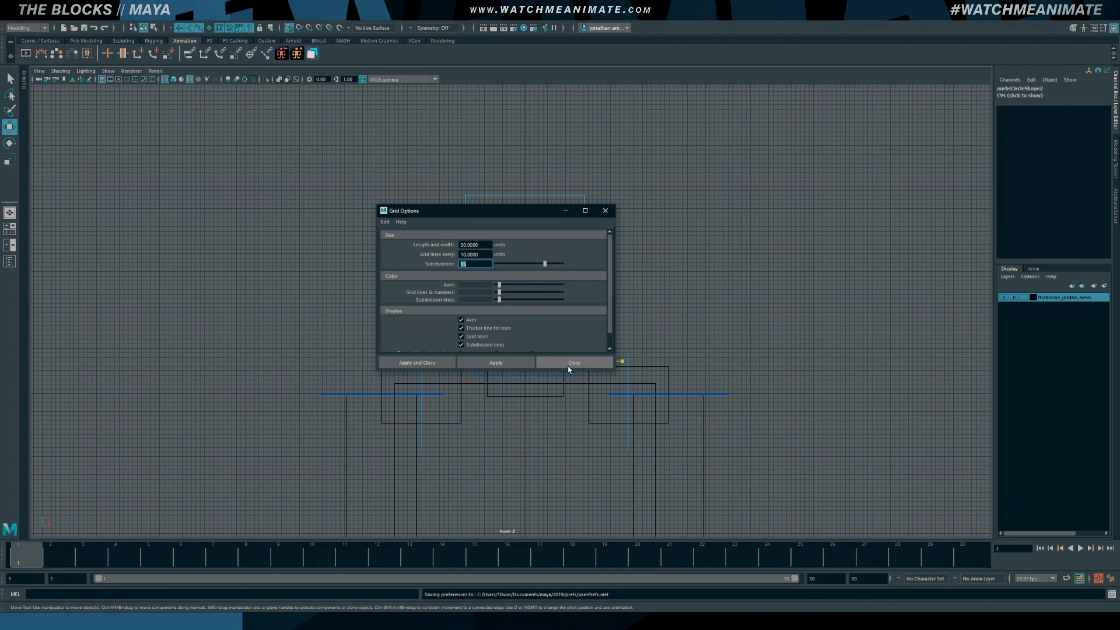
{"action": "left_click", "coordinate": [570, 364]}
Snap the head control's CVs in the front view to just above the head, narrowing the shape to about the head's width
{"action": "left_click_drag", "start_coordinate": [526, 342], "coordinate": [525, 371]}
{"action": "scroll", "coordinate": [457, 348], "scroll_direction": "up", "scroll_amount": 2}
{"action": "left_click", "coordinate": [409, 408]}
{"action": "left_click_drag", "start_coordinate": [409, 408], "coordinate": [454, 200]}
{"action": "left_click", "coordinate": [641, 408]}
{"action": "left_click_drag", "start_coordinate": [640, 407], "coordinate": [594, 196]}
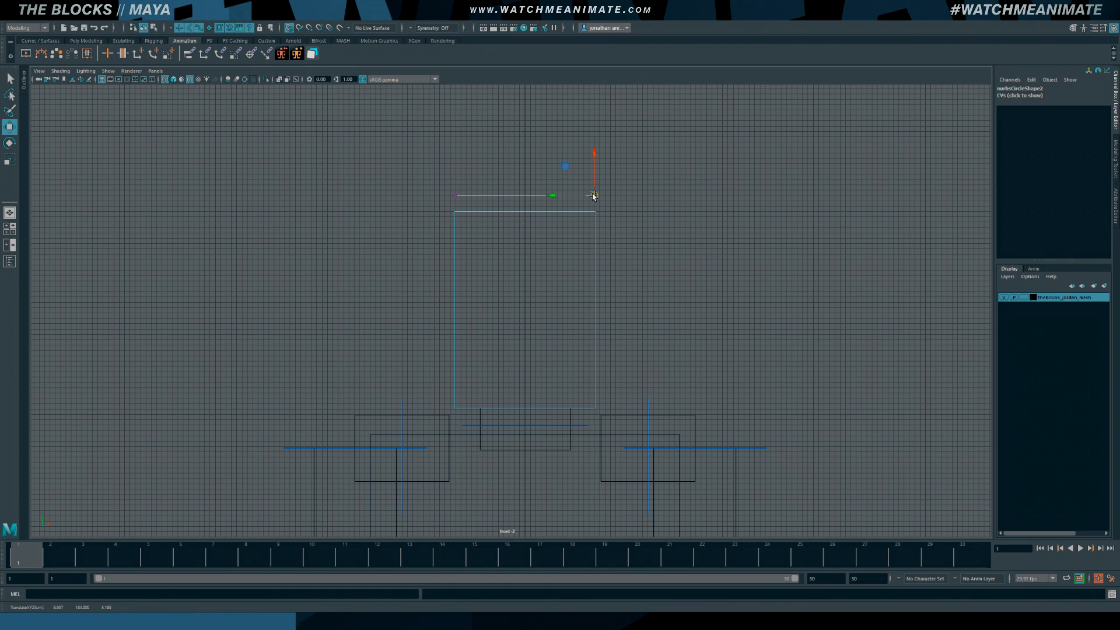
In the side view, snap the head control's front and back CVs inward to match the head's depth
{"action": "key", "text": "space"}
{"action": "key", "text": "space"}
{"action": "key", "text": "f"}
{"action": "scroll", "coordinate": [619, 218], "scroll_direction": "down", "scroll_amount": 5}
{"action": "left_click_drag", "start_coordinate": [767, 280], "coordinate": [671, 313]}
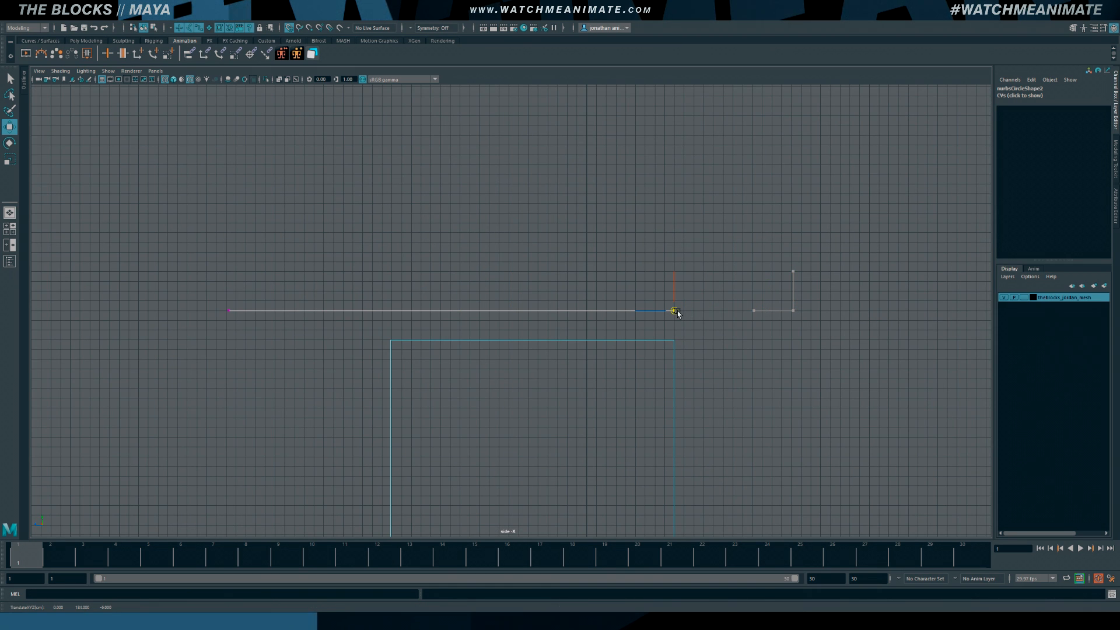
{"action": "left_click_drag", "start_coordinate": [168, 284], "coordinate": [387, 310]}
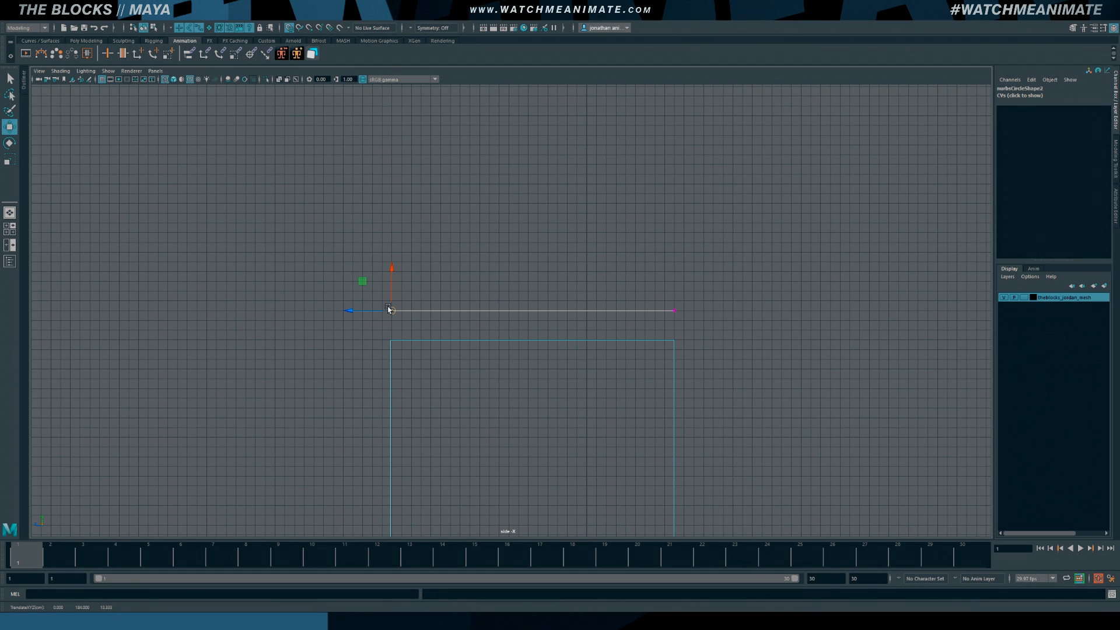
Return to the shaded perspective view, select the reshaped head control to check it above the head, and deselect it
{"action": "key", "text": "space"}
{"action": "key", "text": "space"}
{"action": "left_click", "coordinate": [630, 228]}
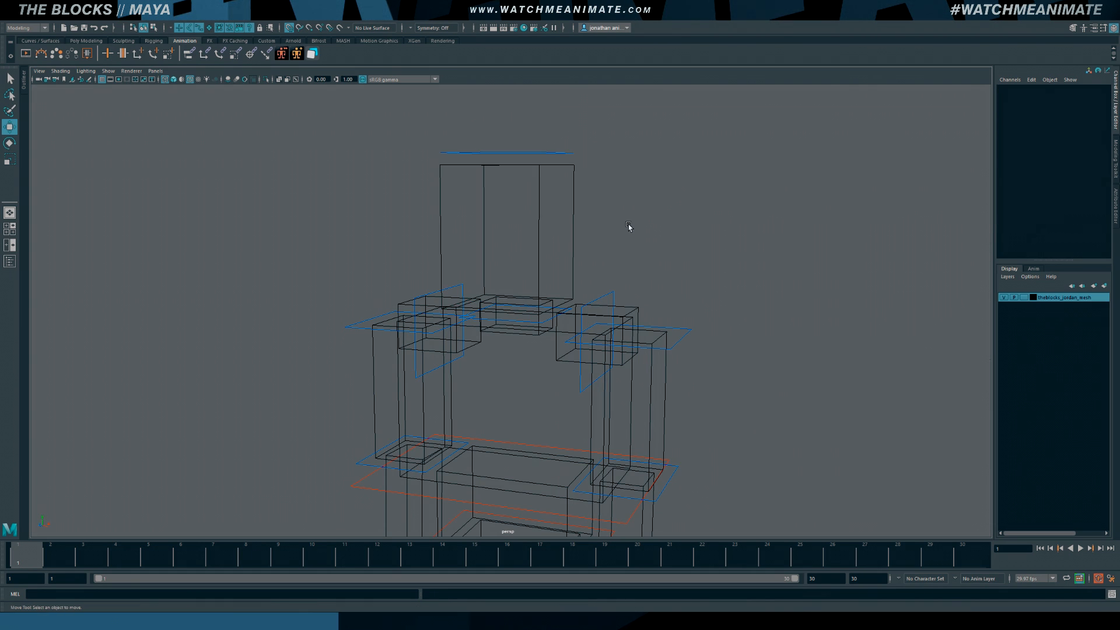
{"action": "key", "text": "5"}
{"action": "scroll", "coordinate": [607, 280], "scroll_direction": "down", "scroll_amount": 3}
{"action": "scroll", "coordinate": [606, 280], "scroll_direction": "down", "scroll_amount": 2}
{"action": "left_click_drag", "start_coordinate": [440, 192], "coordinate": [524, 253]}
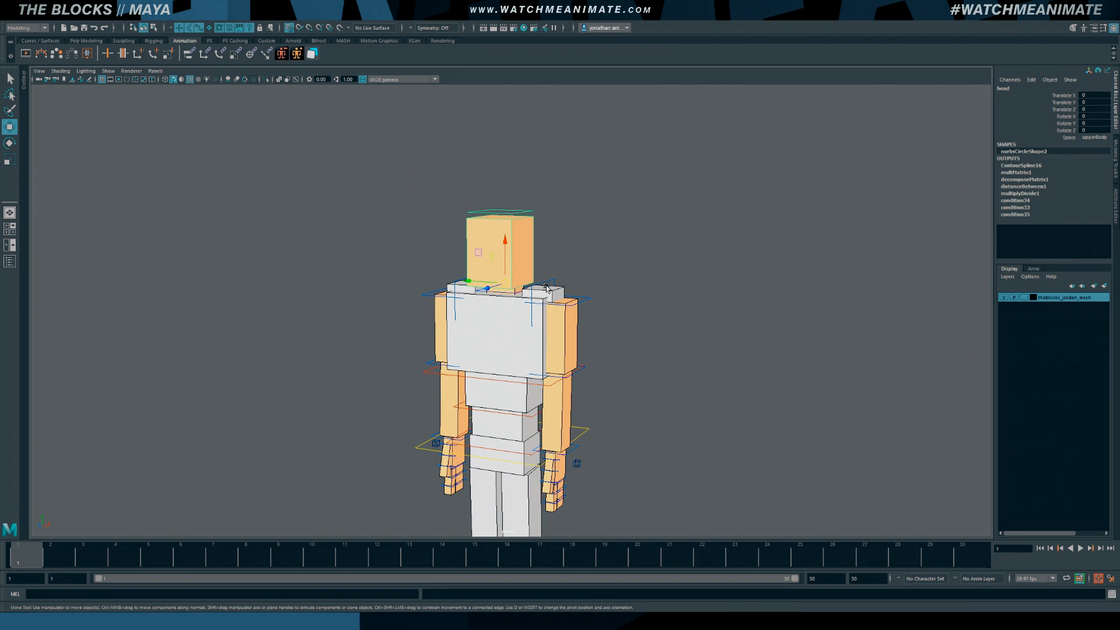
{"action": "left_click", "coordinate": [551, 267]}
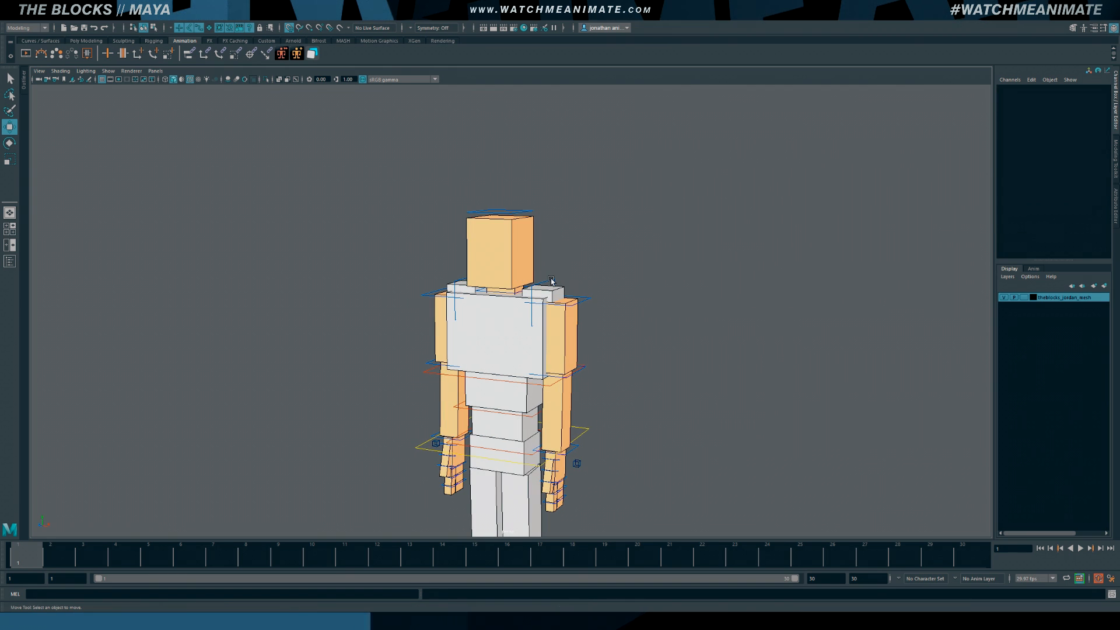
Select the left clavicle control and, in the wireframe front view, select all of its CVs
{"action": "left_click", "coordinate": [551, 280]}
{"action": "key", "text": "space"}
{"action": "key", "text": "4"}
{"action": "middle_click_drag", "start_coordinate": [634, 343], "coordinate": [558, 241], "text": "alt"}
{"action": "scroll", "coordinate": [581, 280], "scroll_direction": "up", "scroll_amount": 3}
{"action": "right_click_drag", "start_coordinate": [581, 280], "coordinate": [552, 284]}
{"action": "left_click_drag", "start_coordinate": [559, 256], "coordinate": [599, 438]}
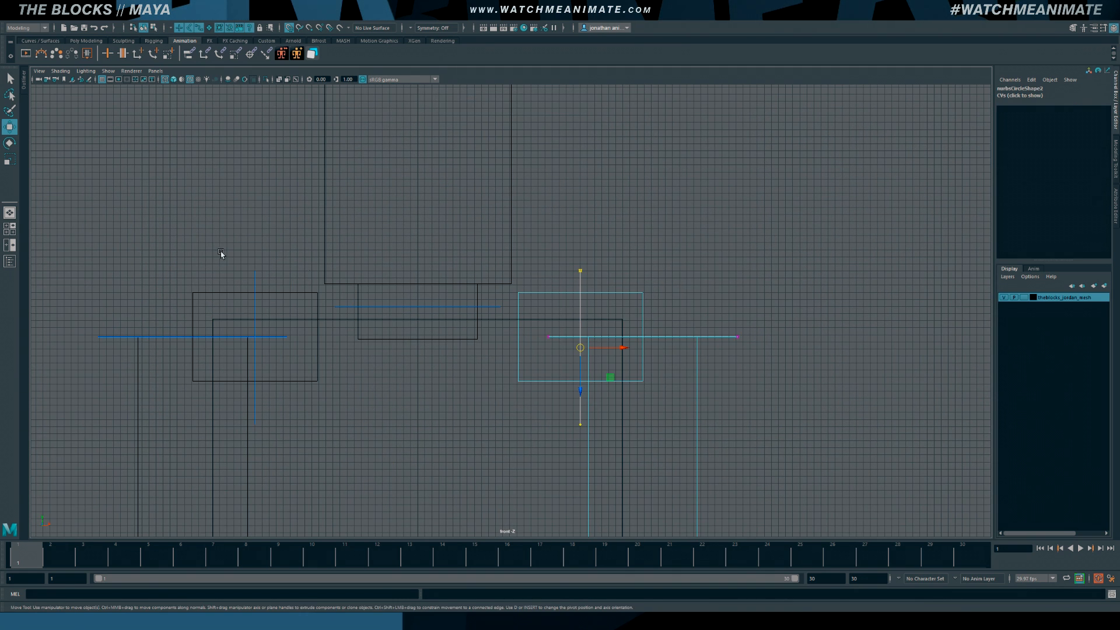
Turn Step Snap off in the Rotate Tool settings and try rotating the left clavicle control's CVs, undoing the rotation
{"action": "double_click", "coordinate": [9, 144]}
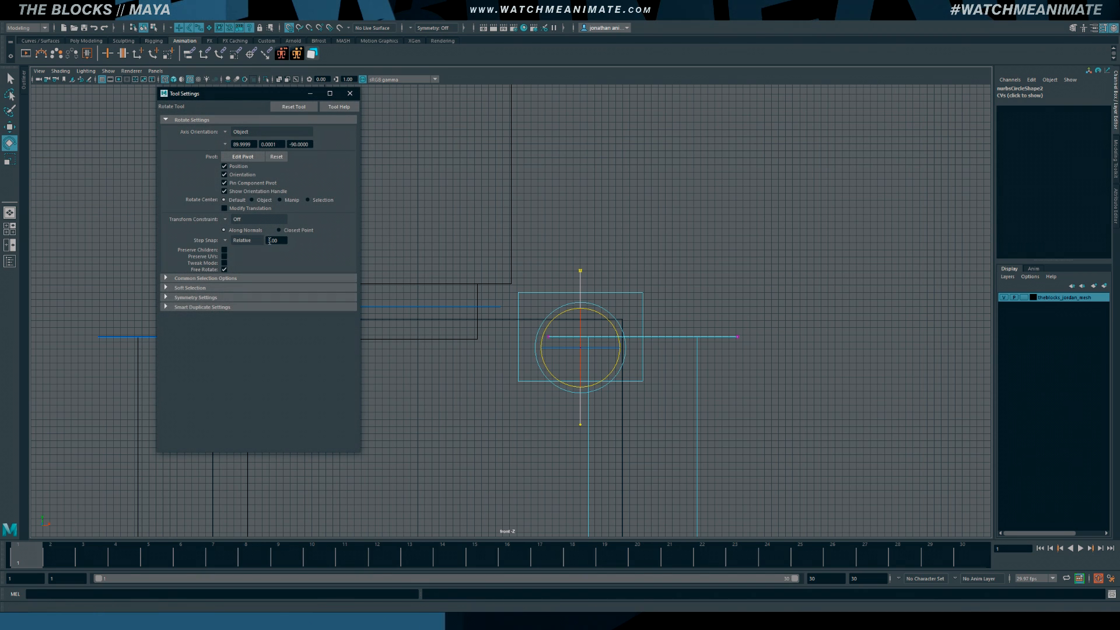
{"action": "left_click", "coordinate": [243, 240]}
{"action": "left_click", "coordinate": [245, 246]}
{"action": "left_click_drag", "start_coordinate": [612, 330], "coordinate": [618, 300]}
{"action": "key", "text": "ctrl+z"}
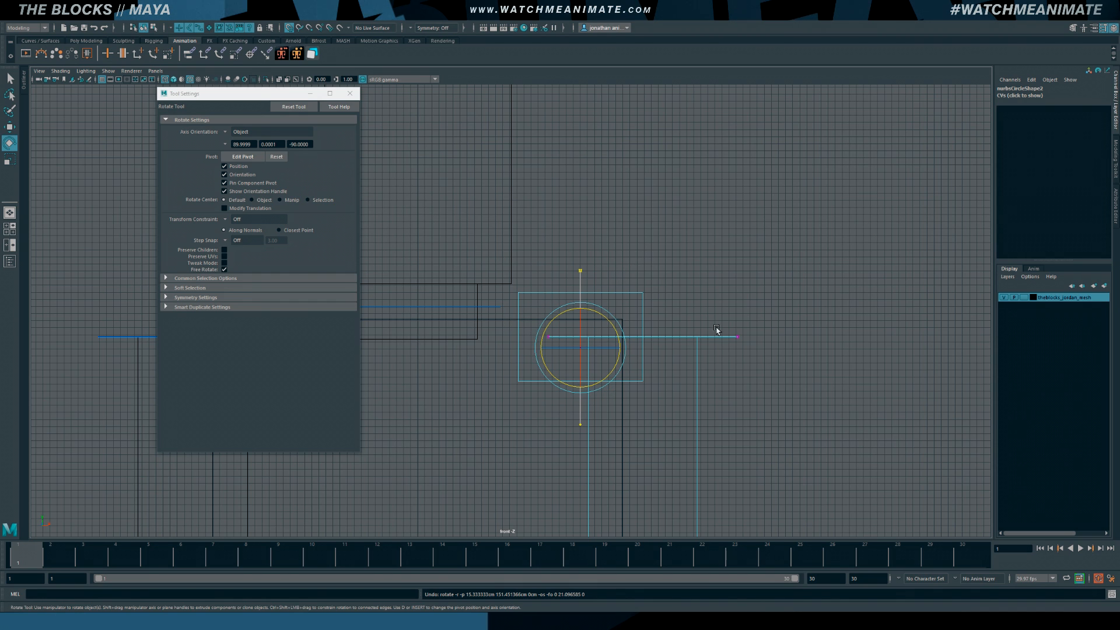
Set the Rotate Tool's Step Snap back to Relative and close its settings
{"action": "left_click", "coordinate": [245, 240]}
{"action": "left_click", "coordinate": [248, 257]}
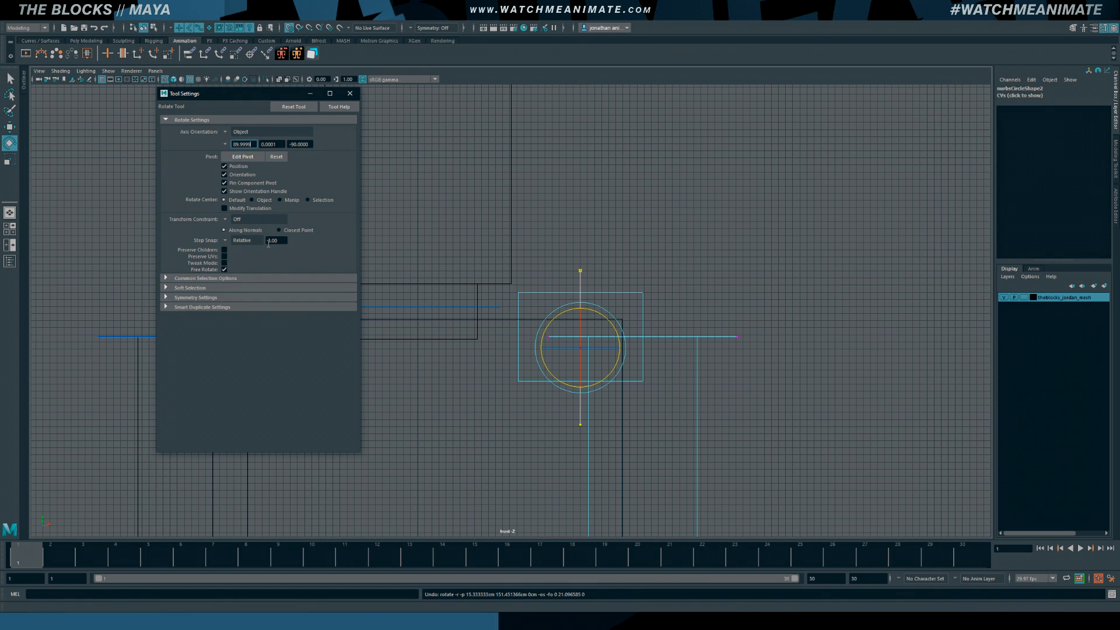
{"action": "left_click", "coordinate": [350, 93]}
Lay the left clavicle control flat just above the clavicle block by repositioning its CVs, fitting the block's width and depth in the front and side views
{"action": "left_click_drag", "start_coordinate": [610, 322], "coordinate": [584, 272]}
{"action": "middle_click_drag", "start_coordinate": [581, 353], "coordinate": [554, 348], "text": "alt"}
{"action": "scroll", "coordinate": [551, 348], "scroll_direction": "up", "scroll_amount": 2}
{"action": "left_click_drag", "start_coordinate": [446, 334], "coordinate": [492, 266]}
{"action": "key", "text": "w"}
{"action": "left_click", "coordinate": [649, 349]}
{"action": "left_click_drag", "start_coordinate": [649, 348], "coordinate": [625, 267]}
{"action": "key", "text": "space"}
{"action": "left_click_drag", "start_coordinate": [727, 294], "coordinate": [364, 312]}
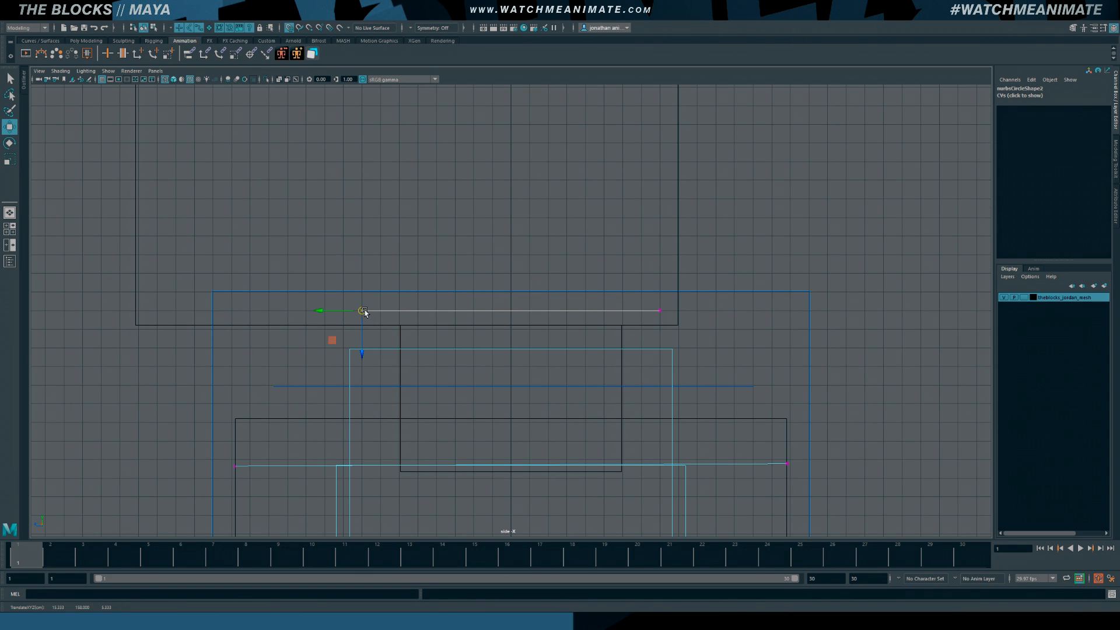
Put the right clavicle control into CV editing and select its CVs in the front view
{"action": "key", "text": "space"}
{"action": "left_click_drag", "start_coordinate": [463, 289], "coordinate": [496, 282], "text": "alt"}
{"action": "right_click_drag", "start_coordinate": [496, 283], "coordinate": [542, 268], "text": "alt"}
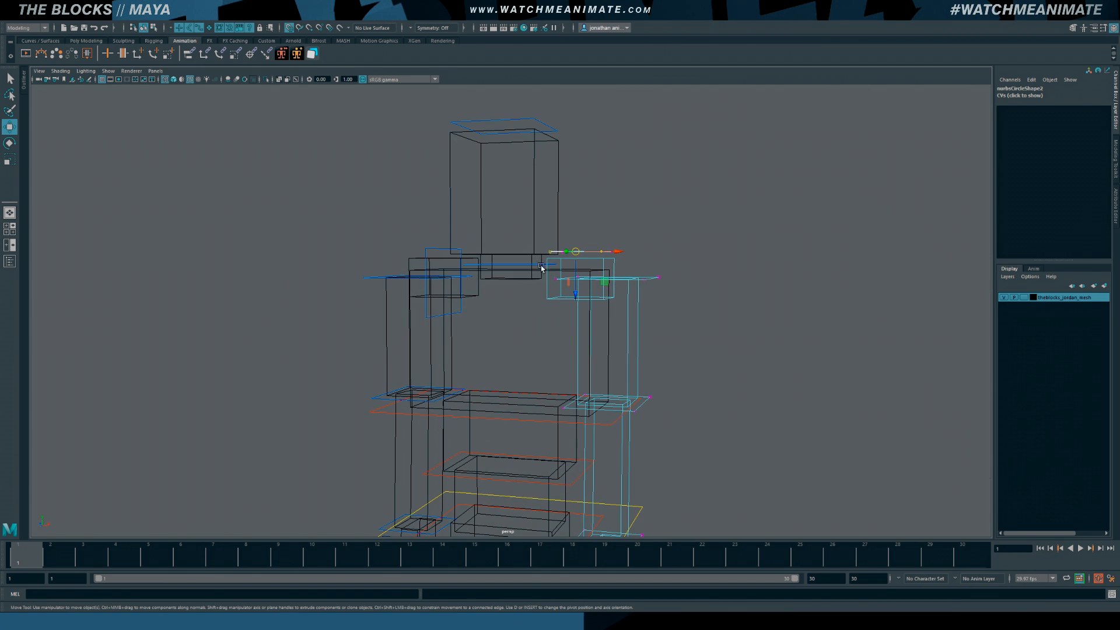
{"action": "middle_click_drag", "start_coordinate": [542, 267], "coordinate": [525, 289], "text": "alt"}
{"action": "right_click_drag", "start_coordinate": [461, 298], "coordinate": [497, 297], "text": "alt"}
{"action": "left_click", "coordinate": [391, 257]}
{"action": "right_click_drag", "start_coordinate": [390, 257], "coordinate": [368, 245]}
{"action": "key", "text": "space"}
{"action": "middle_click_drag", "start_coordinate": [310, 270], "coordinate": [555, 278], "text": "alt"}
{"action": "left_click_drag", "start_coordinate": [388, 241], "coordinate": [435, 456]}
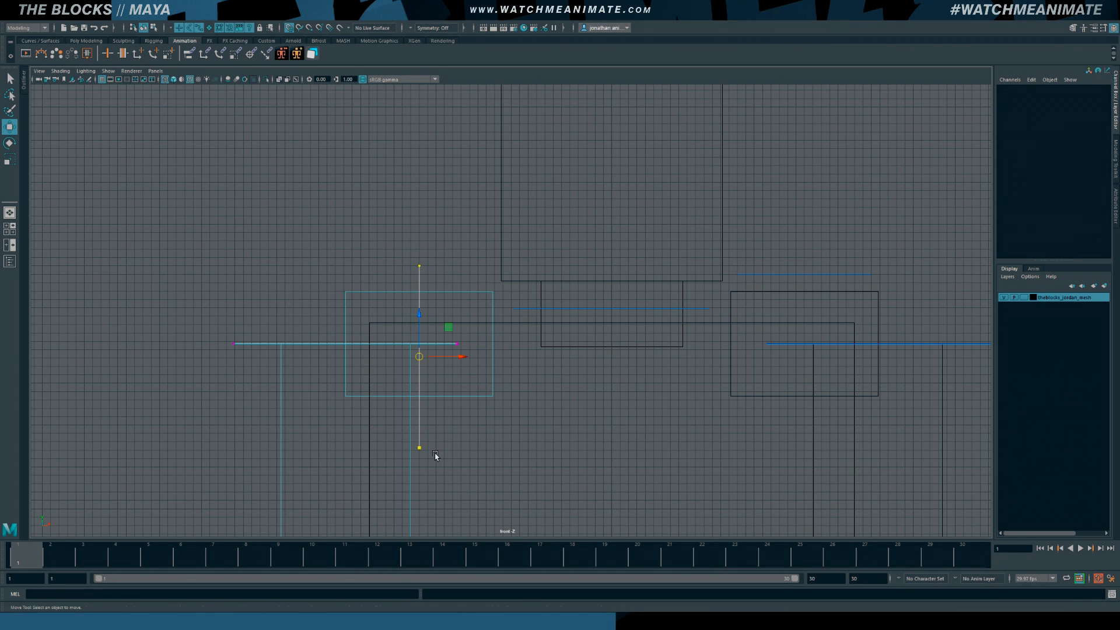
In the front view, move the right clavicle control's upper and lower CVs to the outer and inner edges just above the clavicle block
{"action": "left_click", "coordinate": [420, 266]}
{"action": "left_click_drag", "start_coordinate": [418, 267], "coordinate": [351, 278]}
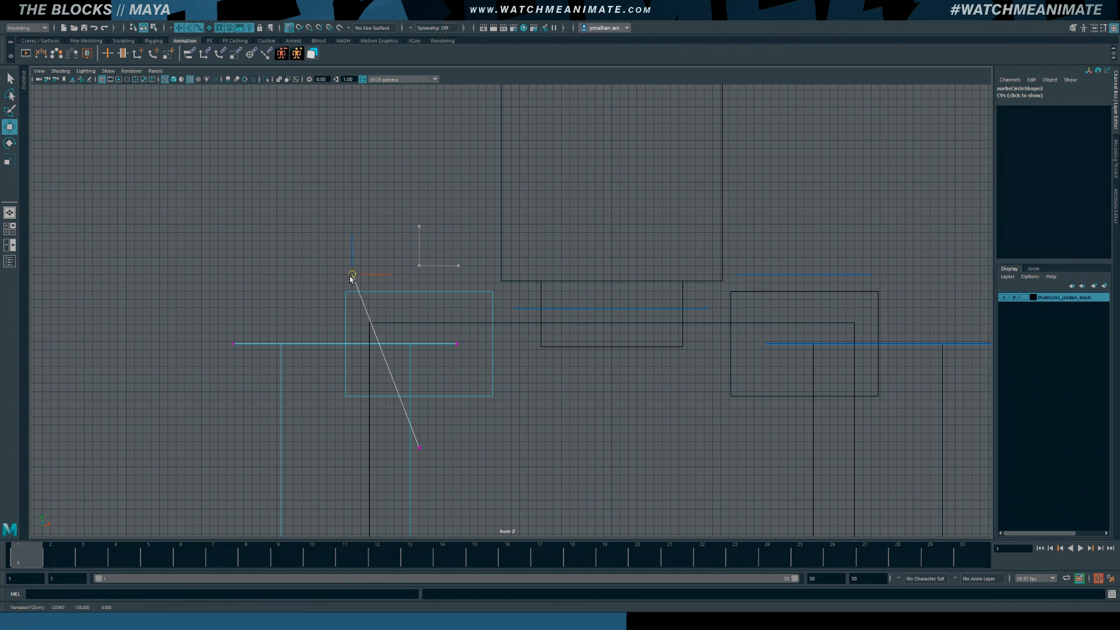
{"action": "left_click", "coordinate": [420, 447]}
{"action": "left_click_drag", "start_coordinate": [420, 448], "coordinate": [486, 287]}
Hide the grid in the side view and move the right clavicle control's front and back CVs inward to match the clavicle block's depth
{"action": "middle_click_drag", "start_coordinate": [485, 289], "coordinate": [432, 303], "text": "alt"}
{"action": "key", "text": "space"}
{"action": "key", "text": "space"}
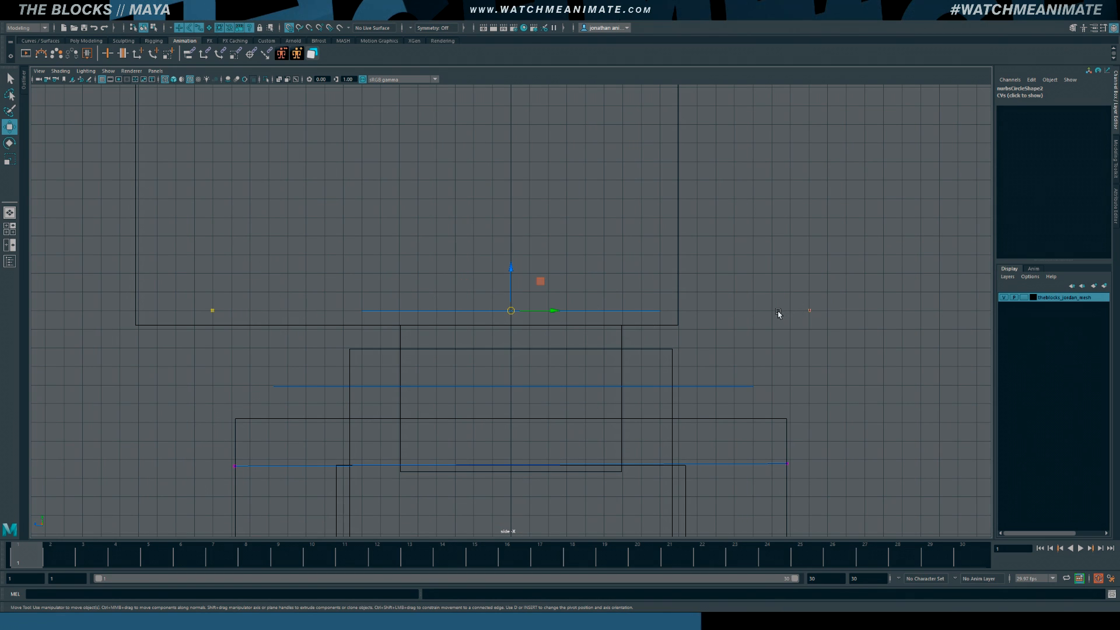
{"action": "left_click", "coordinate": [101, 80]}
{"action": "left_click", "coordinate": [810, 312]}
{"action": "left_click_drag", "start_coordinate": [811, 312], "coordinate": [663, 311]}
{"action": "left_click", "coordinate": [212, 310]}
{"action": "left_click_drag", "start_coordinate": [212, 310], "coordinate": [420, 239]}
{"action": "left_click_drag", "start_coordinate": [357, 310], "coordinate": [360, 310]}
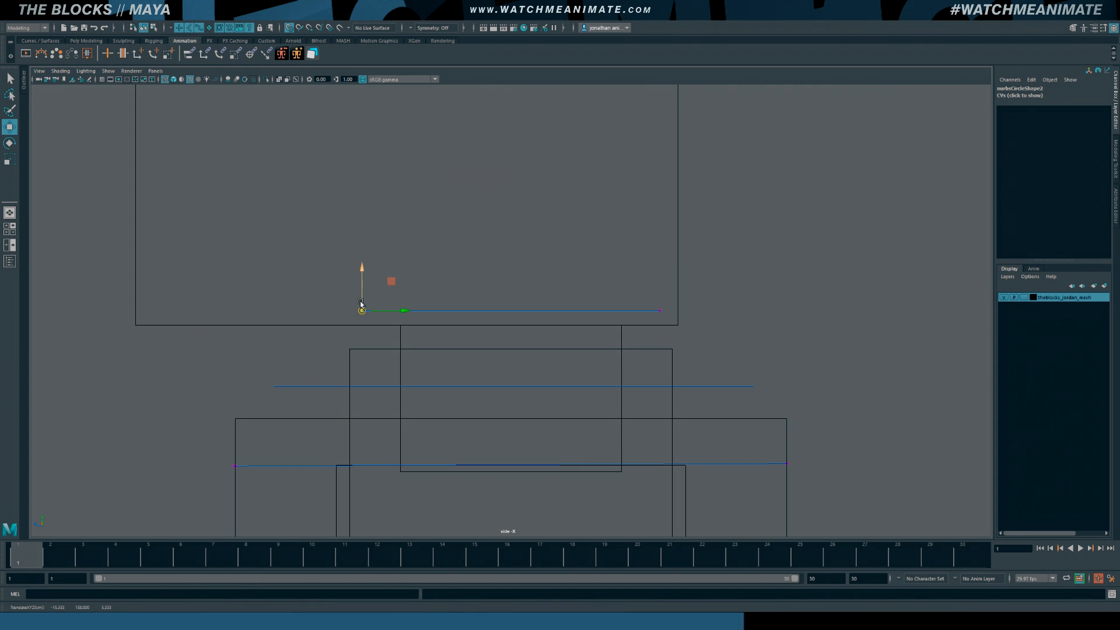
Leave CV editing, deselect the clavicle control, and inspect both clavicle controls in the shaded perspective view
{"action": "key", "text": "space"}
{"action": "key", "text": "space"}
{"action": "middle_click_drag", "start_coordinate": [553, 243], "coordinate": [563, 272], "text": "alt"}
{"action": "right_click_drag", "start_coordinate": [682, 228], "coordinate": [712, 218]}
{"action": "left_click", "coordinate": [658, 244]}
{"action": "key", "text": "5"}
{"action": "scroll", "coordinate": [657, 245], "scroll_direction": "down", "scroll_amount": 4}
{"action": "left_click_drag", "start_coordinate": [643, 272], "coordinate": [636, 282], "text": "alt"}
{"action": "middle_click_drag", "start_coordinate": [646, 338], "coordinate": [645, 316], "text": "alt"}
{"action": "scroll", "coordinate": [647, 309], "scroll_direction": "up", "scroll_amount": 2}
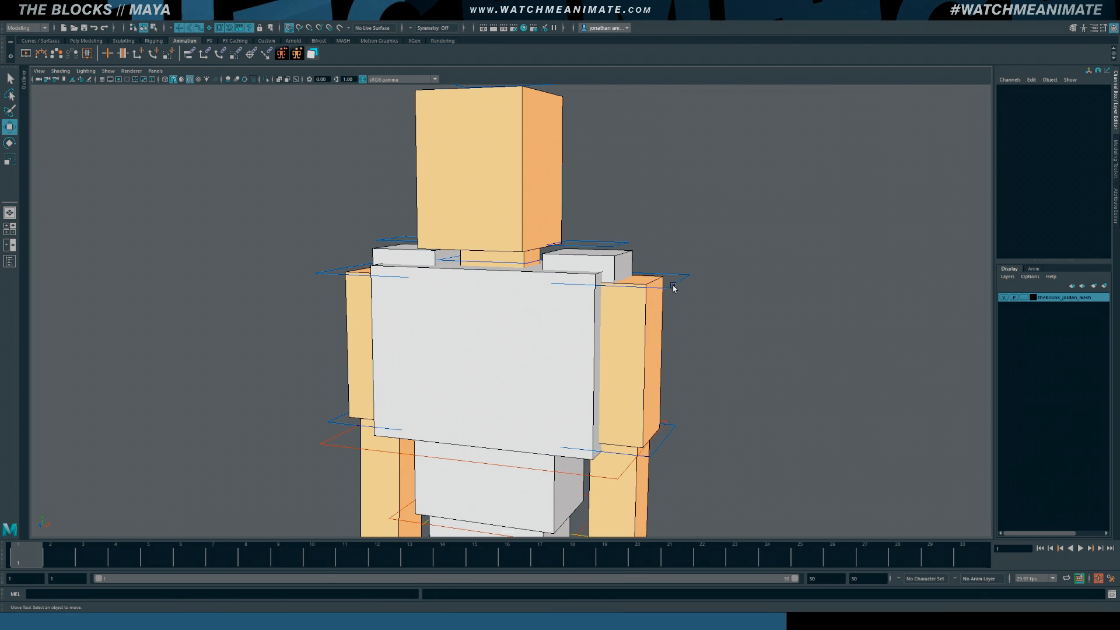
Switch to wireframe display and select all CVs of the left upper arm control at the shoulder
{"action": "key", "text": "4"}
{"action": "left_click_drag", "start_coordinate": [674, 305], "coordinate": [633, 292], "text": "alt"}
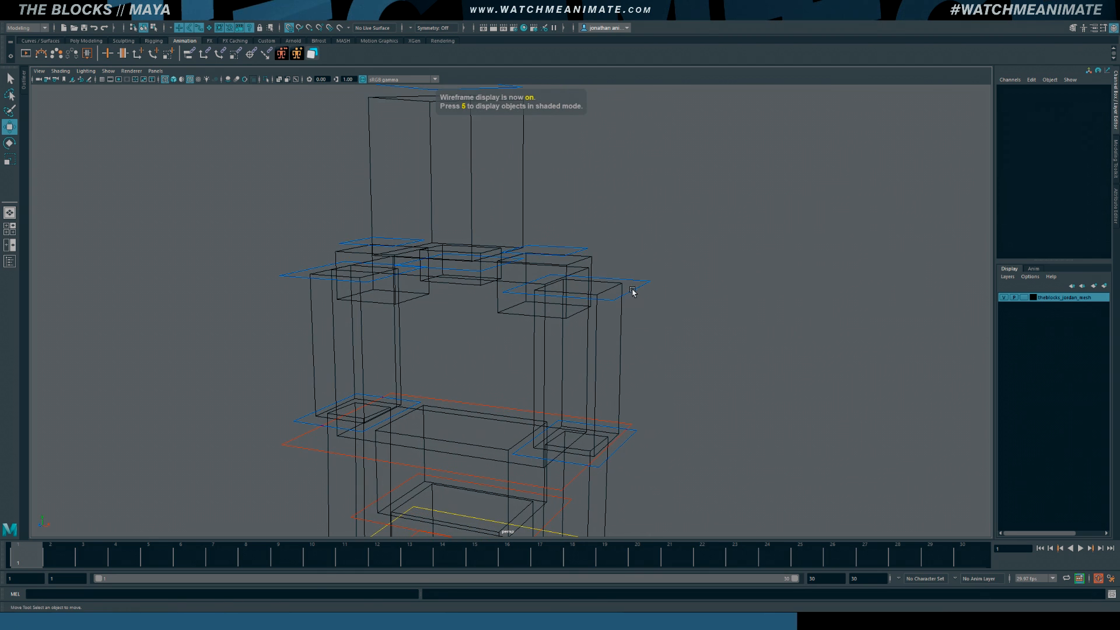
{"action": "left_click", "coordinate": [635, 290]}
{"action": "right_click_drag", "start_coordinate": [633, 292], "coordinate": [478, 260]}
{"action": "left_click_drag", "start_coordinate": [470, 255], "coordinate": [692, 329]}
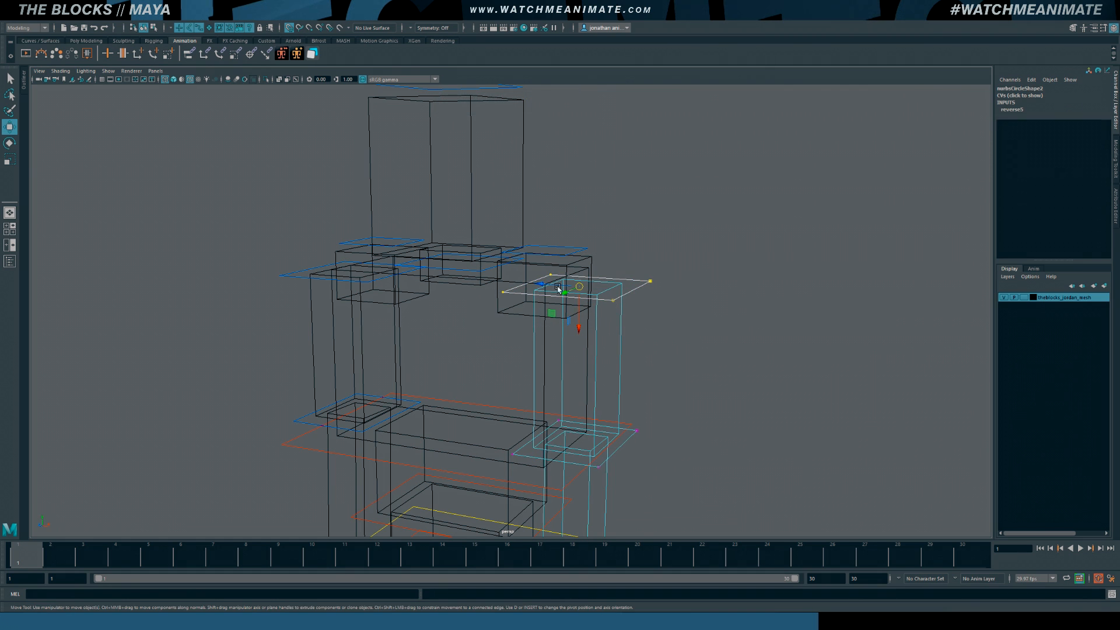
Try scaling the left upper arm control's CVs with Step Snap set to Relative and to Off, undo both scalings, and restore Relative
{"action": "double_click", "coordinate": [10, 161]}
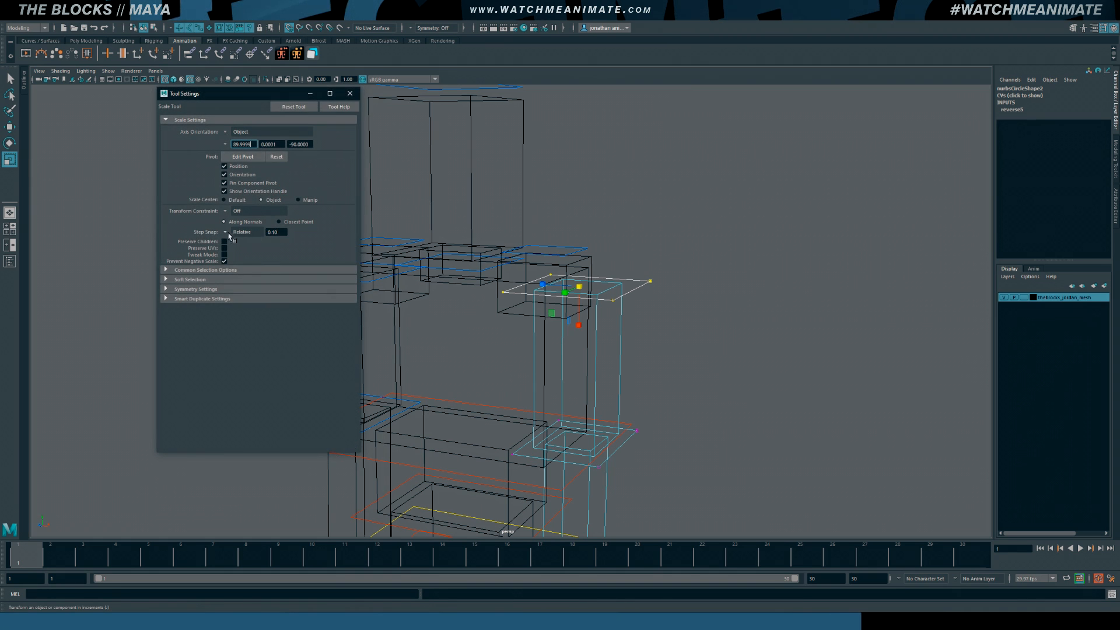
{"action": "left_click_drag", "start_coordinate": [579, 286], "coordinate": [607, 278]}
{"action": "key", "text": "ctrl+z"}
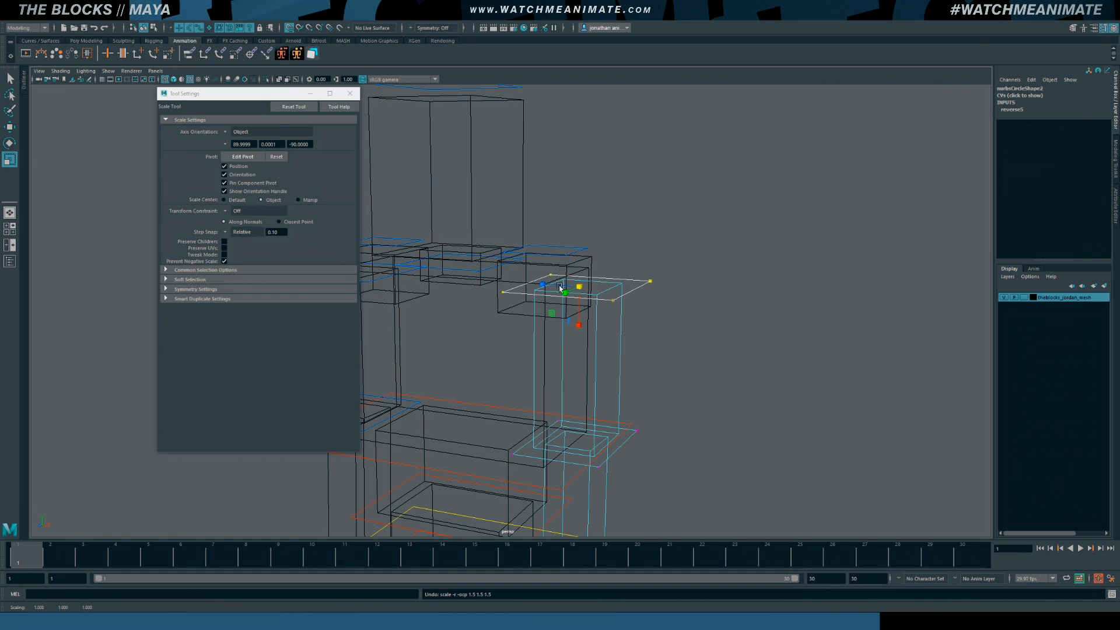
{"action": "left_click", "coordinate": [226, 232]}
{"action": "left_click", "coordinate": [239, 236]}
{"action": "mouse_move", "coordinate": [583, 292]}
{"action": "left_mouse_down"}
{"action": "mouse_move", "coordinate": [601, 279]}
{"action": "mouse_move", "coordinate": [580, 283]}
{"action": "mouse_move", "coordinate": [595, 287]}
{"action": "left_mouse_up"}
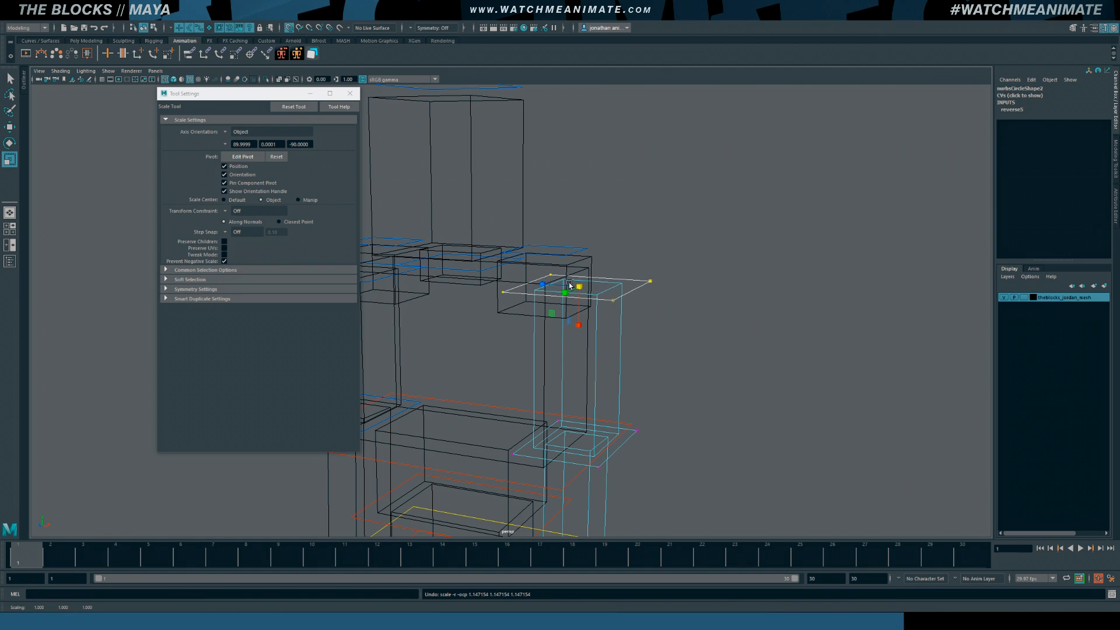
{"action": "left_click", "coordinate": [225, 231]}
{"action": "left_click", "coordinate": [243, 245]}
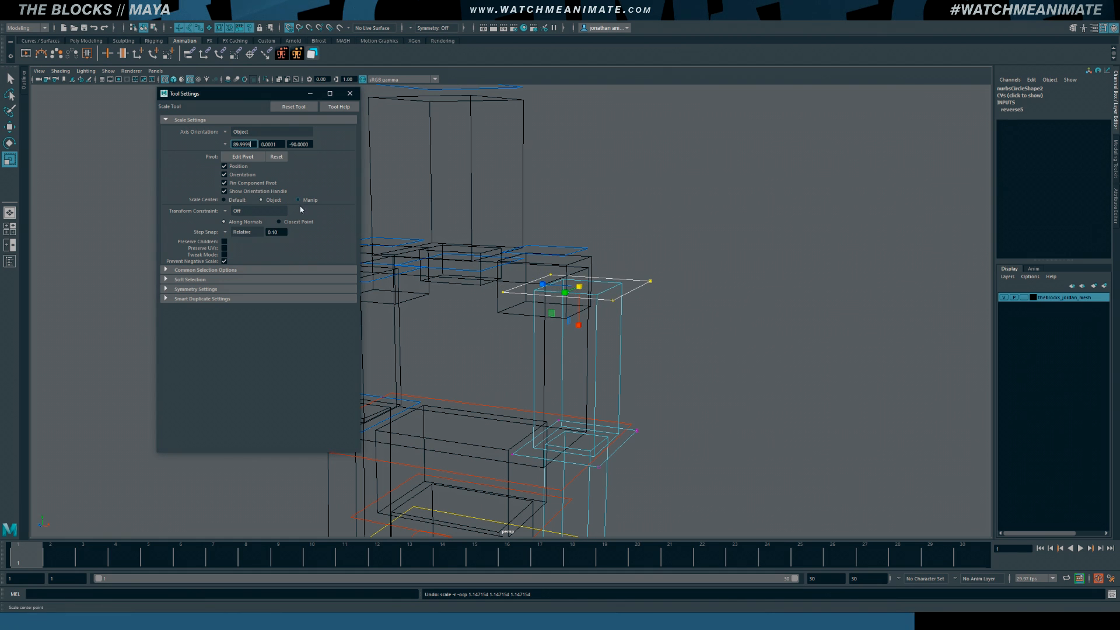
Close the Scale Tool settings and enlarge the left and right upper arm controls by scaling all of their CVs
{"action": "left_click", "coordinate": [350, 93]}
{"action": "left_click_drag", "start_coordinate": [574, 286], "coordinate": [596, 308], "text": "alt"}
{"action": "left_click", "coordinate": [276, 285]}
{"action": "right_click_drag", "start_coordinate": [276, 284], "coordinate": [235, 269]}
{"action": "left_click_drag", "start_coordinate": [219, 229], "coordinate": [416, 323]}
{"action": "left_click", "coordinate": [347, 273]}
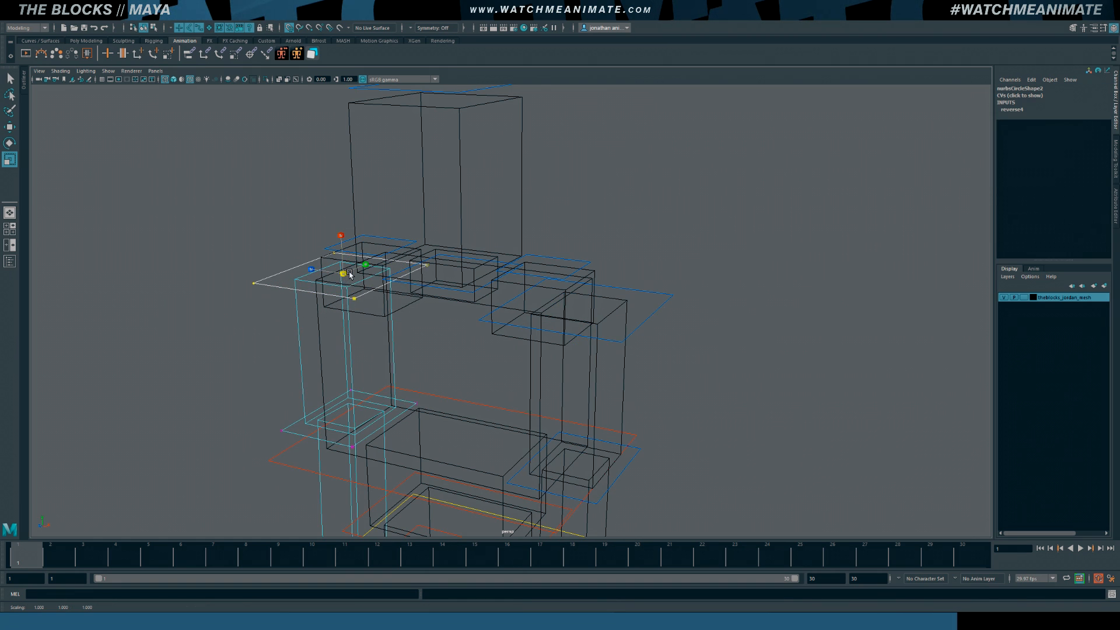
Select all CVs of the left forearm control at the elbow and scale them up
{"action": "key", "text": "space"}
{"action": "key", "text": "space"}
{"action": "scroll", "coordinate": [517, 304], "scroll_direction": "down", "scroll_amount": 2}
{"action": "middle_click_drag", "start_coordinate": [594, 353], "coordinate": [585, 287], "text": "alt"}
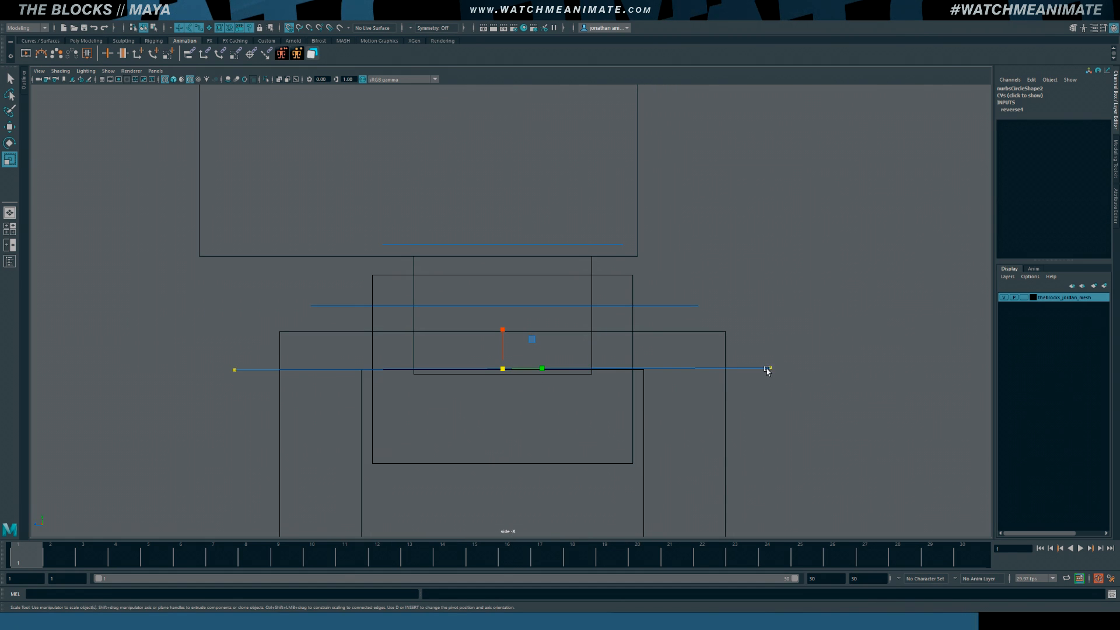
{"action": "key", "text": "space"}
{"action": "key", "text": "space"}
{"action": "left_click_drag", "start_coordinate": [762, 370], "coordinate": [688, 333], "text": "alt"}
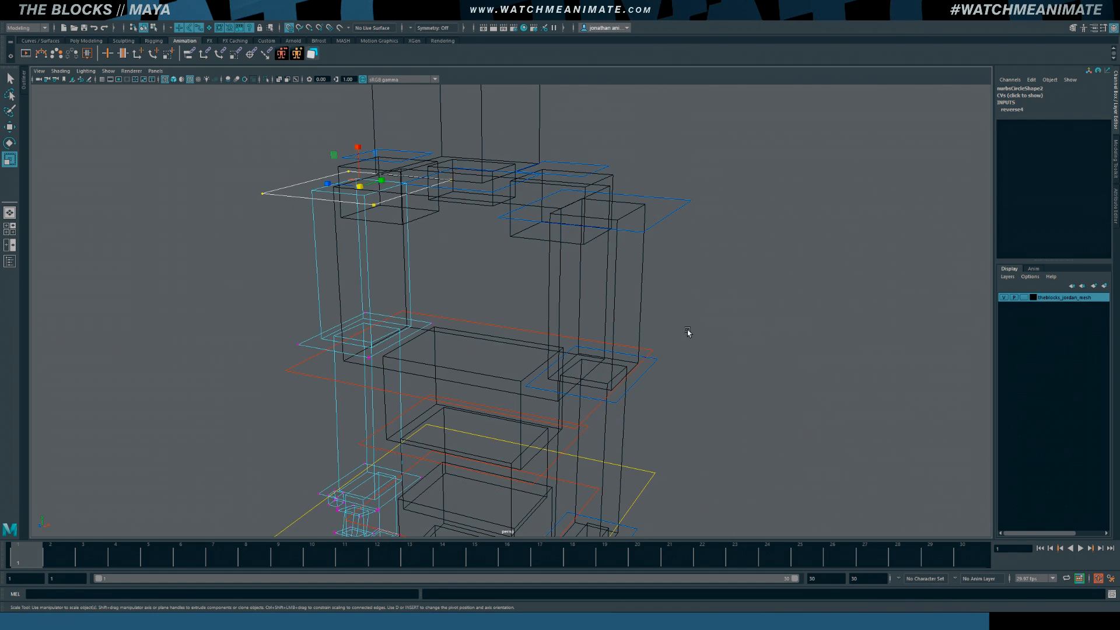
{"action": "left_click", "coordinate": [645, 376]}
{"action": "right_click_drag", "start_coordinate": [646, 376], "coordinate": [589, 380]}
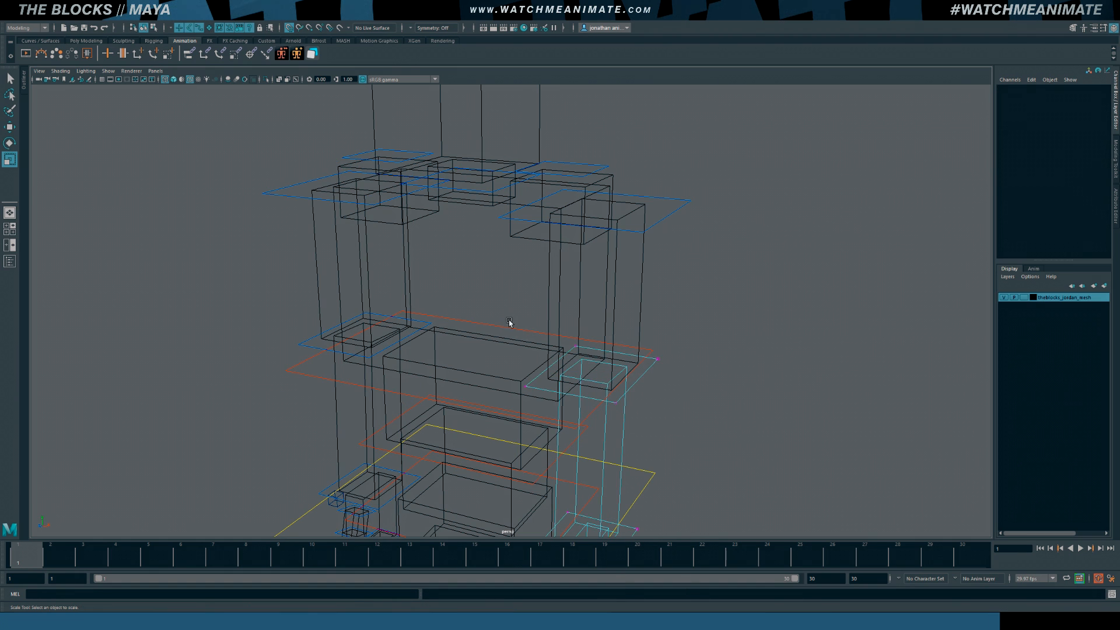
{"action": "left_click_drag", "start_coordinate": [507, 319], "coordinate": [717, 448]}
{"action": "left_click_drag", "start_coordinate": [594, 369], "coordinate": [608, 366]}
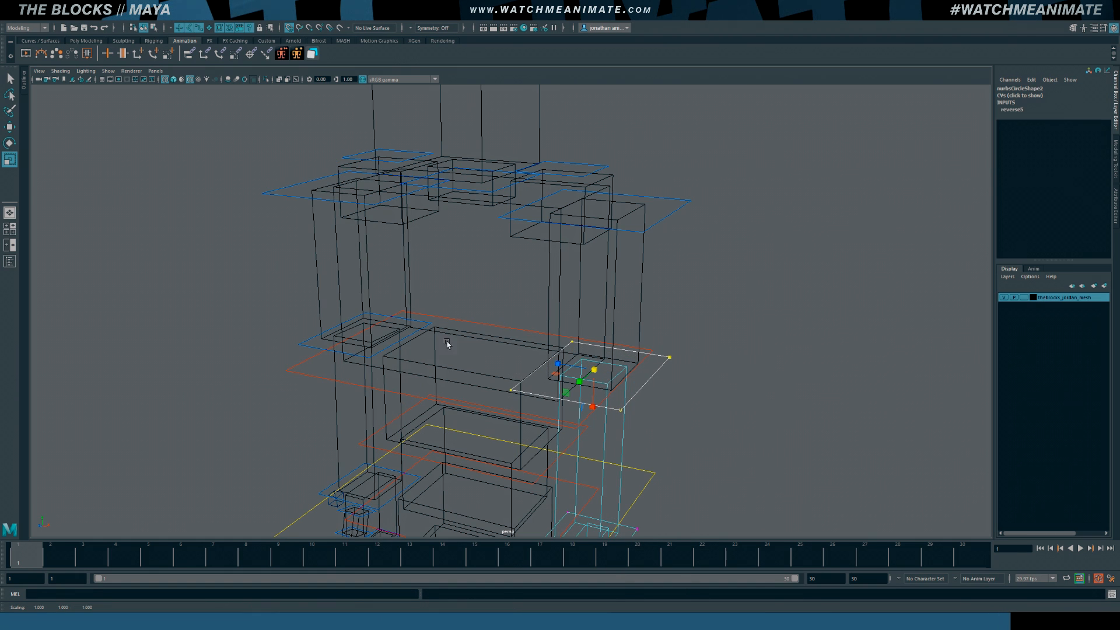
Select all CVs of the right forearm control at the elbow and scale them up to match the left one
{"action": "right_click_drag", "start_coordinate": [416, 333], "coordinate": [367, 337]}
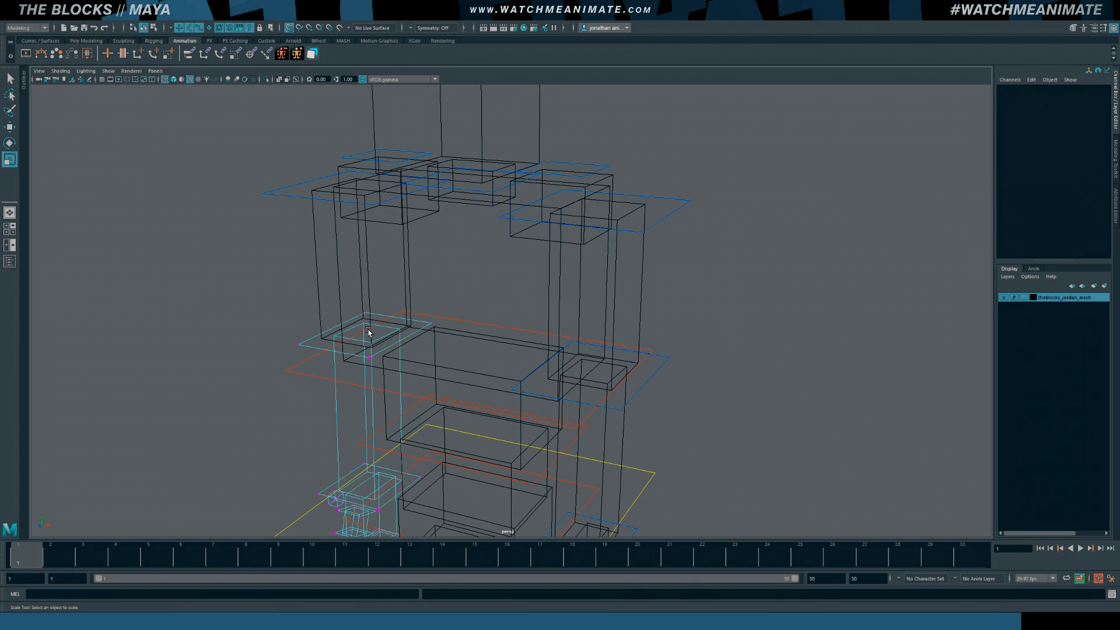
{"action": "left_click_drag", "start_coordinate": [289, 296], "coordinate": [332, 327]}
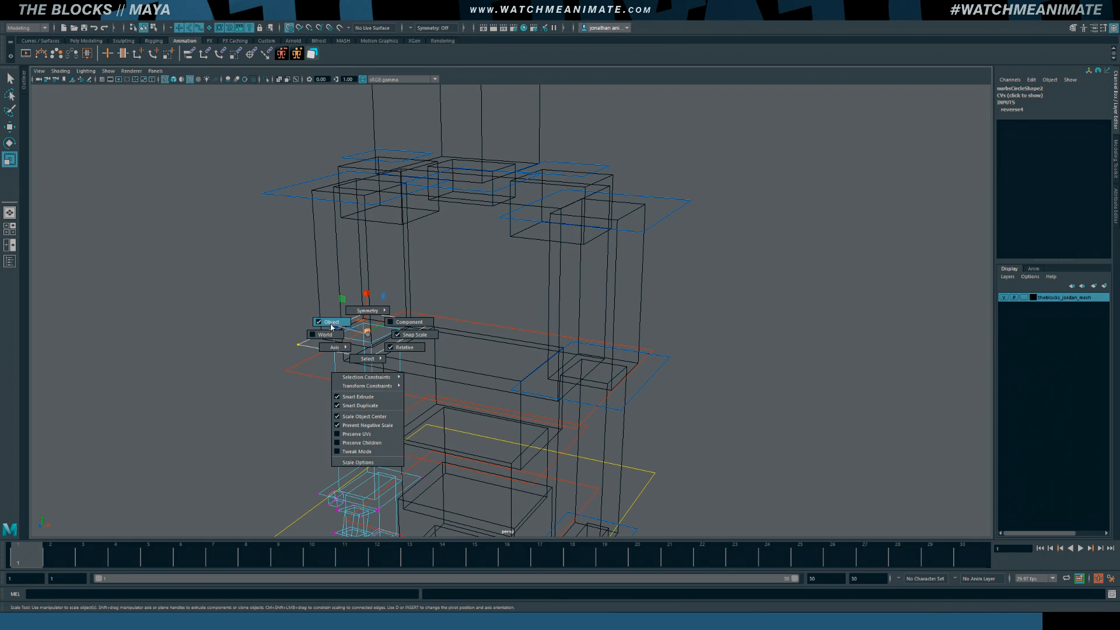
{"action": "left_click_drag", "start_coordinate": [332, 325], "coordinate": [382, 329]}
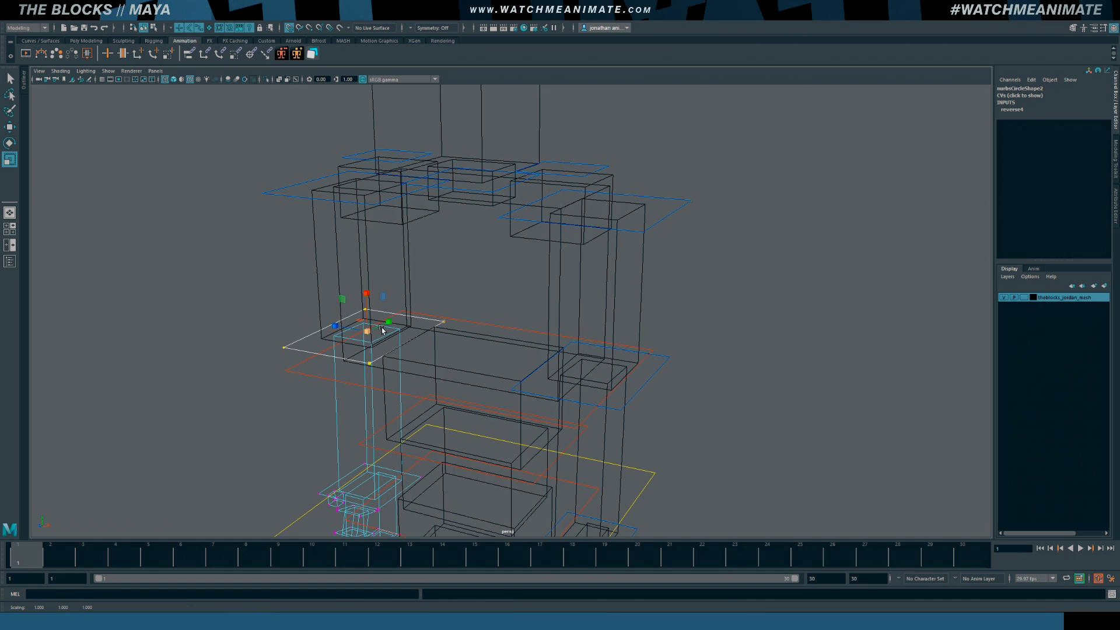
Examine the resized arm controls in the side view and again in the perspective view
{"action": "key", "text": "space"}
{"action": "key", "text": "space"}
{"action": "scroll", "coordinate": [477, 362], "scroll_direction": "down", "scroll_amount": 3}
{"action": "scroll", "coordinate": [478, 362], "scroll_direction": "down", "scroll_amount": 7}
{"action": "middle_click_drag", "start_coordinate": [553, 443], "coordinate": [539, 223], "text": "alt"}
{"action": "middle_click_drag", "start_coordinate": [550, 353], "coordinate": [541, 253], "text": "alt"}
{"action": "key", "text": "space"}
{"action": "key", "text": "space"}
{"action": "left_click_drag", "start_coordinate": [512, 355], "coordinate": [617, 314], "text": "alt"}
Return to shaded display, leave CV editing for the right forearm control, and deselect it
{"action": "left_click", "coordinate": [687, 292]}
{"action": "key", "text": "5"}
{"action": "scroll", "coordinate": [638, 275], "scroll_direction": "down", "scroll_amount": 3}
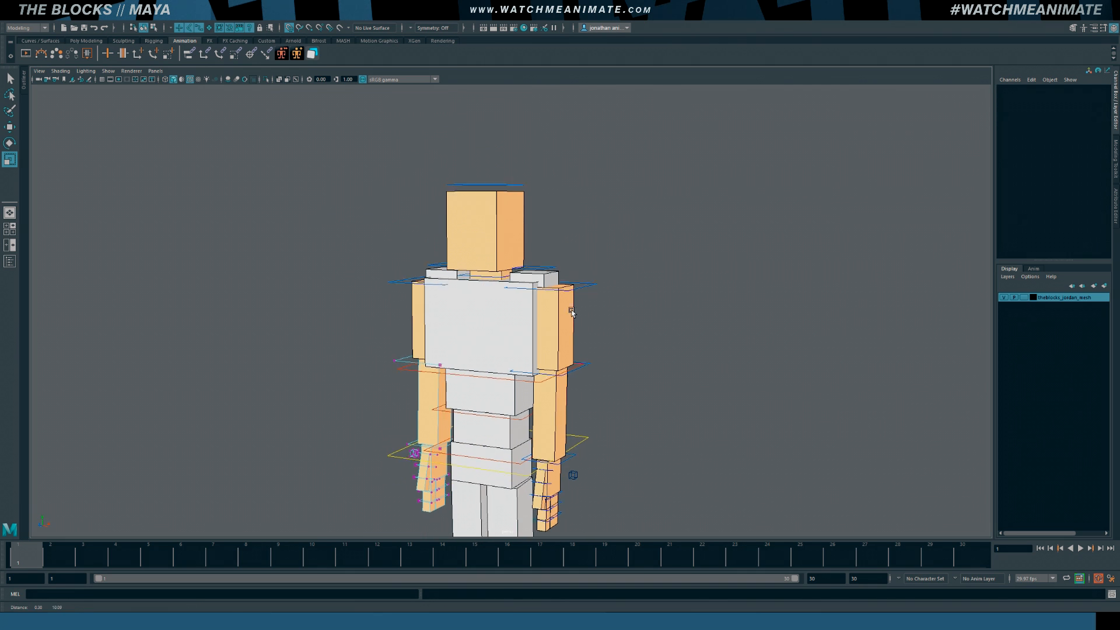
{"action": "right_click_drag", "start_coordinate": [631, 336], "coordinate": [652, 332]}
{"action": "left_click", "coordinate": [625, 333]}
{"action": "middle_click_drag", "start_coordinate": [642, 420], "coordinate": [619, 283], "text": "alt"}
{"action": "scroll", "coordinate": [642, 327], "scroll_direction": "down", "scroll_amount": 4}
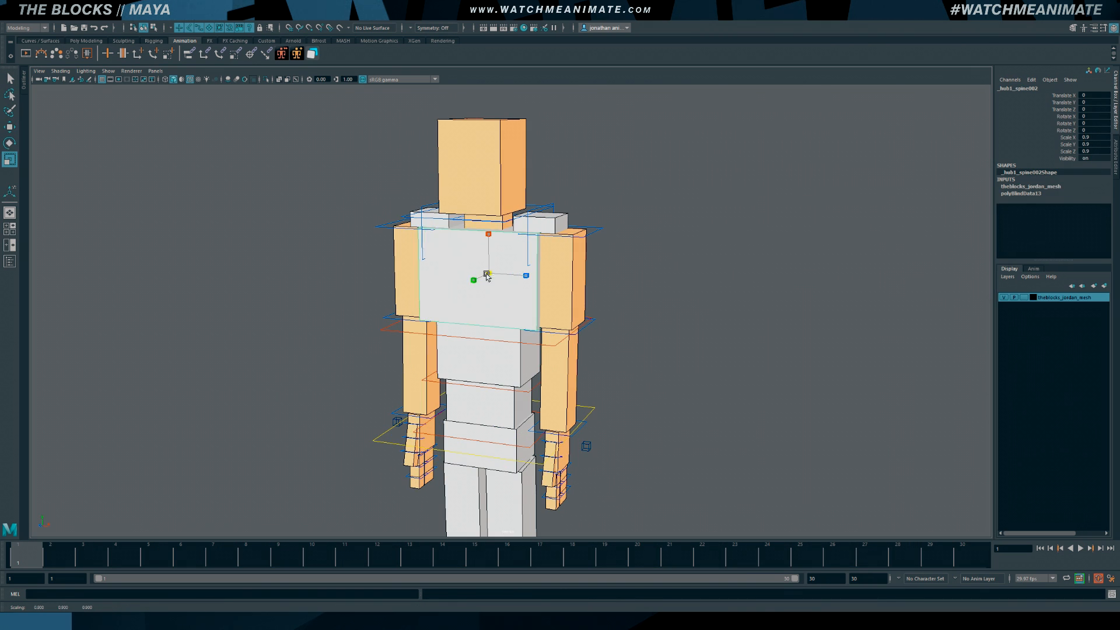
Put the chest mesh into edge mode and try moving its top front edge, undoing the move and deselecting
{"action": "left_click_drag", "start_coordinate": [468, 282], "coordinate": [476, 261]}
{"action": "right_click", "coordinate": [476, 261]}
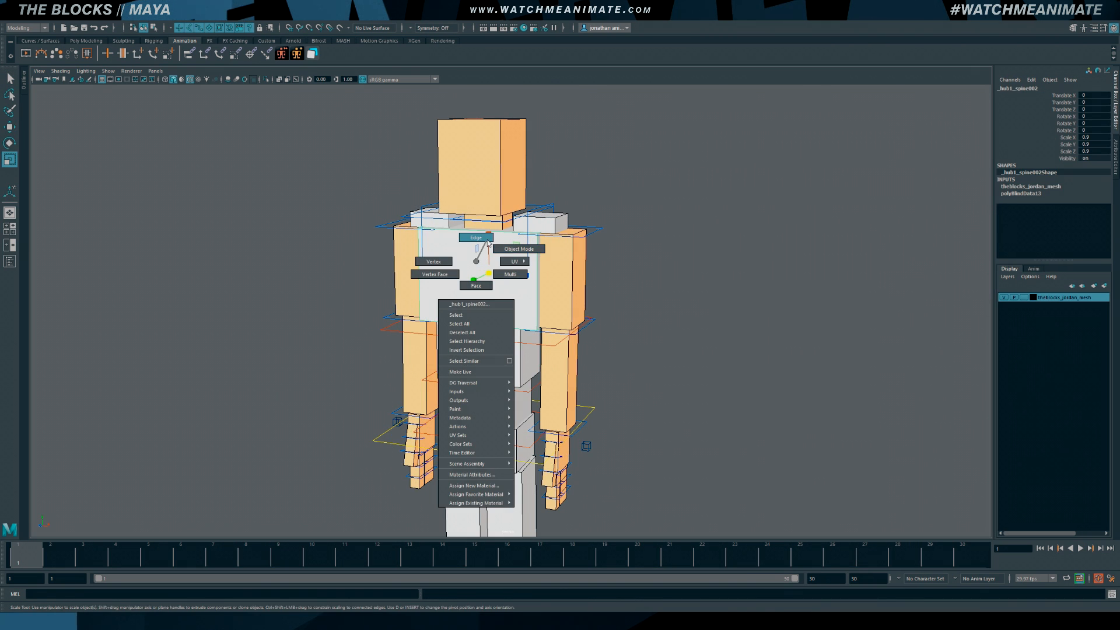
{"action": "left_click", "coordinate": [483, 234]}
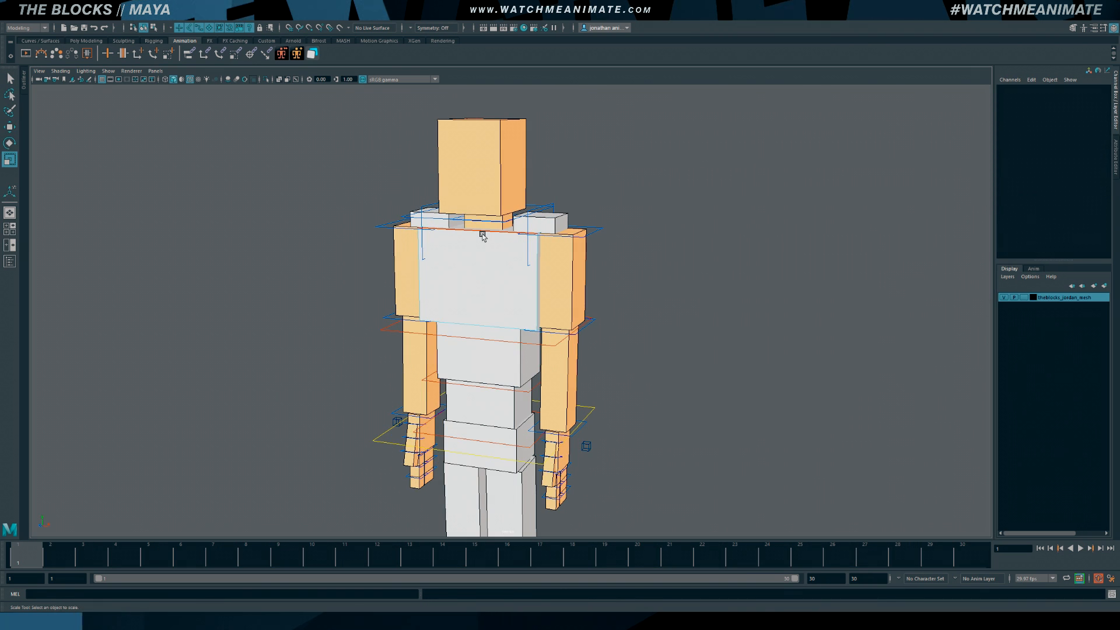
{"action": "left_click", "coordinate": [483, 235]}
{"action": "key", "text": "w"}
{"action": "left_click_drag", "start_coordinate": [463, 238], "coordinate": [441, 245]}
{"action": "key", "text": "ctrl+z"}
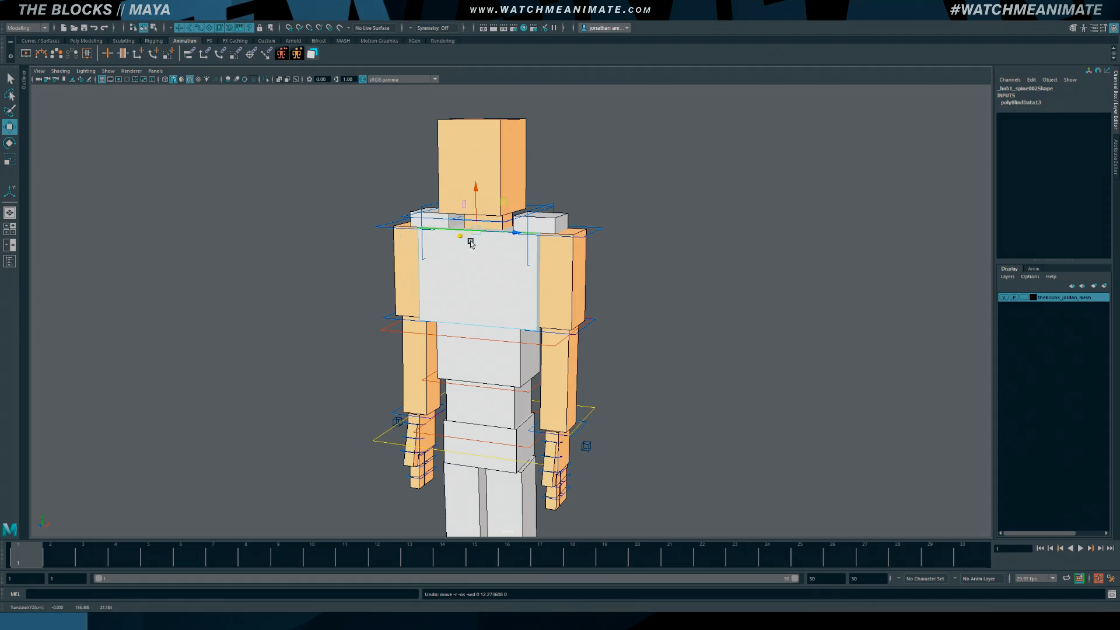
{"action": "left_click", "coordinate": [622, 257]}
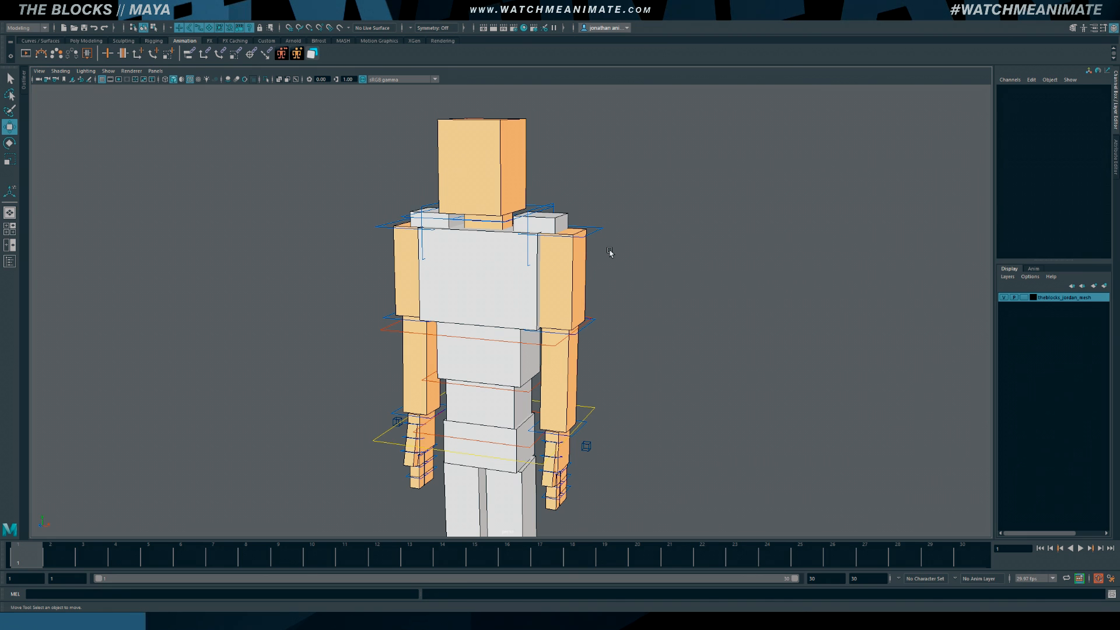
Select the neck control and unlock its Translate X, Y and Z channels
{"action": "middle_click_drag", "start_coordinate": [505, 234], "coordinate": [507, 266], "text": "alt"}
{"action": "right_click_drag", "start_coordinate": [506, 265], "coordinate": [583, 263], "text": "alt"}
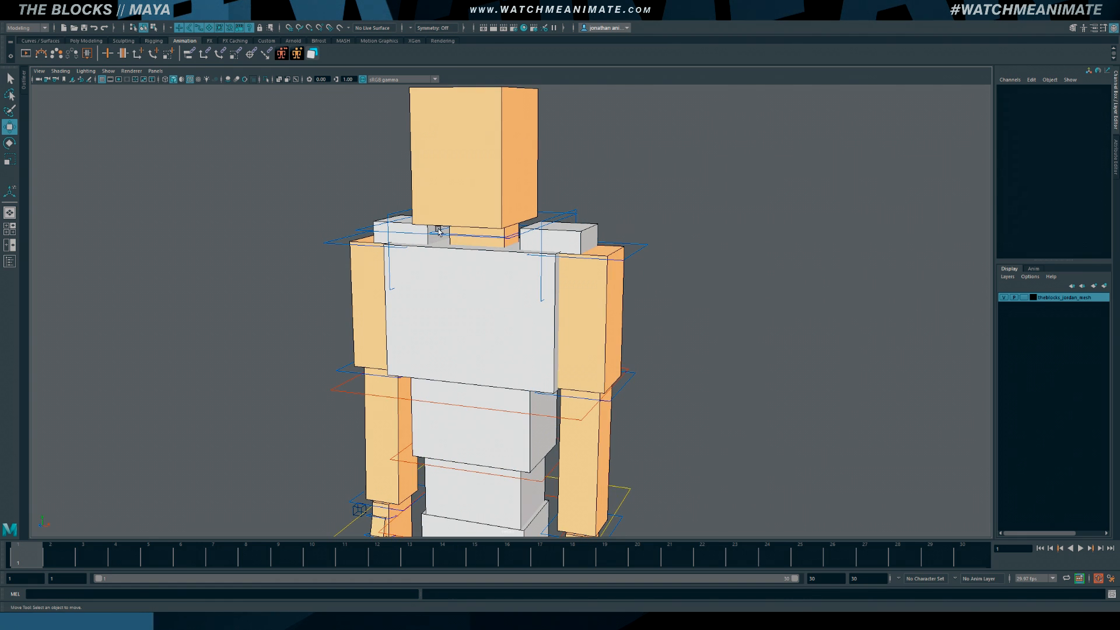
{"action": "left_click", "coordinate": [439, 230]}
{"action": "left_click_drag", "start_coordinate": [1044, 95], "coordinate": [1018, 109]}
{"action": "right_click", "coordinate": [1018, 110]}
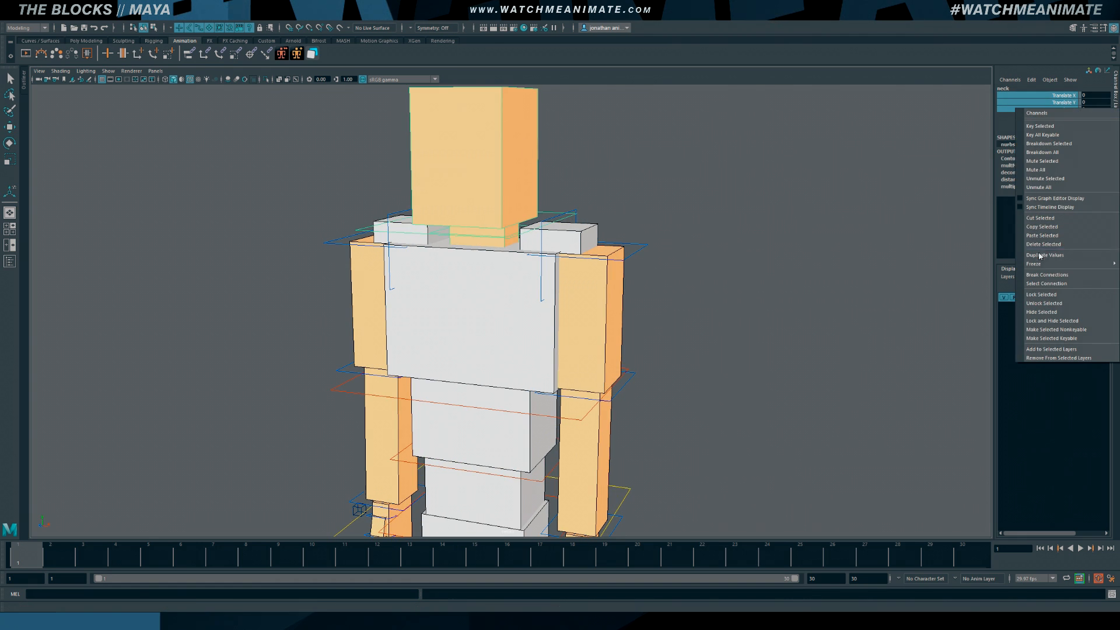
{"action": "left_click", "coordinate": [1038, 304]}
Select the left and right clavicle controls together, unlock their Translate X, Y and Z channels, and deselect them
{"action": "left_click", "coordinate": [541, 279]}
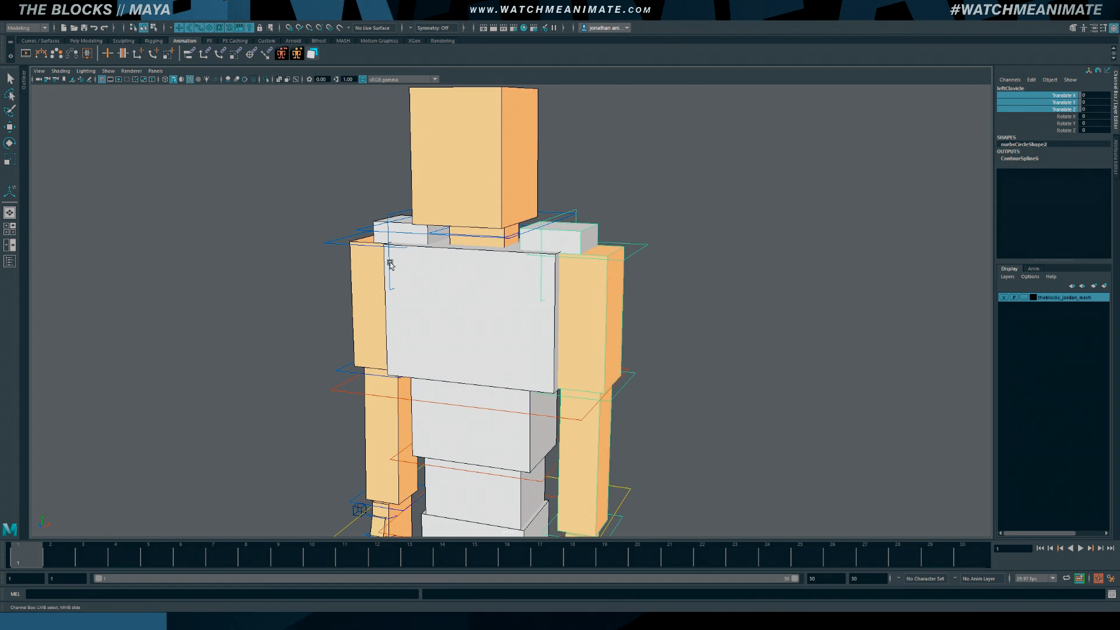
{"action": "left_click", "coordinate": [389, 263], "text": "shift"}
{"action": "right_click", "coordinate": [1031, 110]}
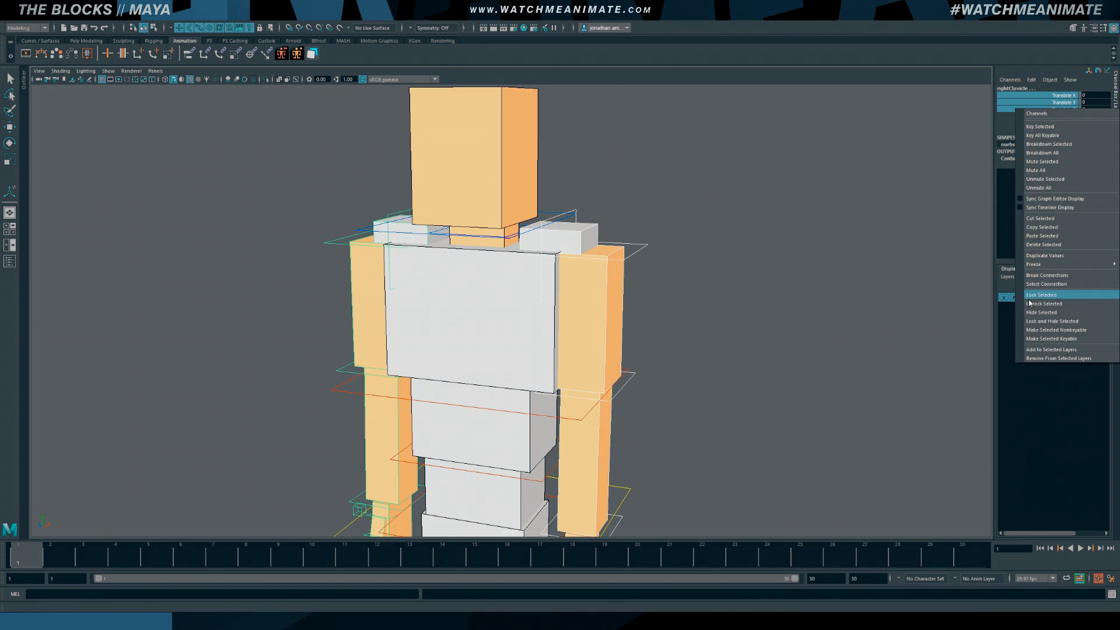
{"action": "left_click", "coordinate": [1030, 304]}
{"action": "left_click", "coordinate": [730, 295]}
Pull the left clavicle outward about 10.5 in Translate X, move the right clavicle outward, and raise the neck about 4.15
{"action": "left_click", "coordinate": [543, 272]}
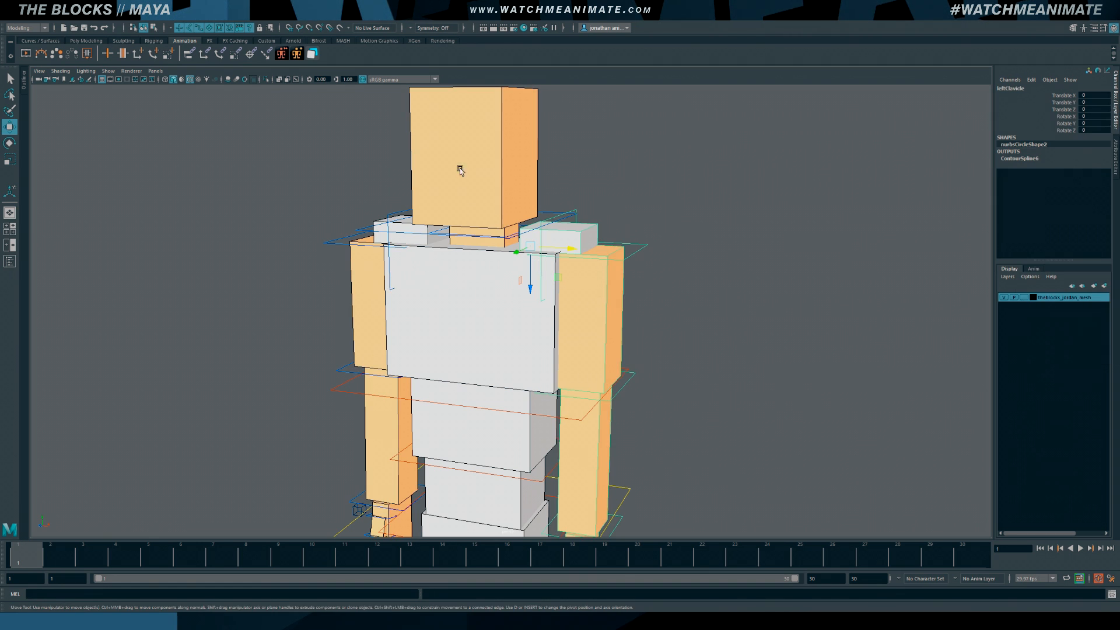
{"action": "middle_click_drag", "start_coordinate": [570, 249], "coordinate": [600, 255]}
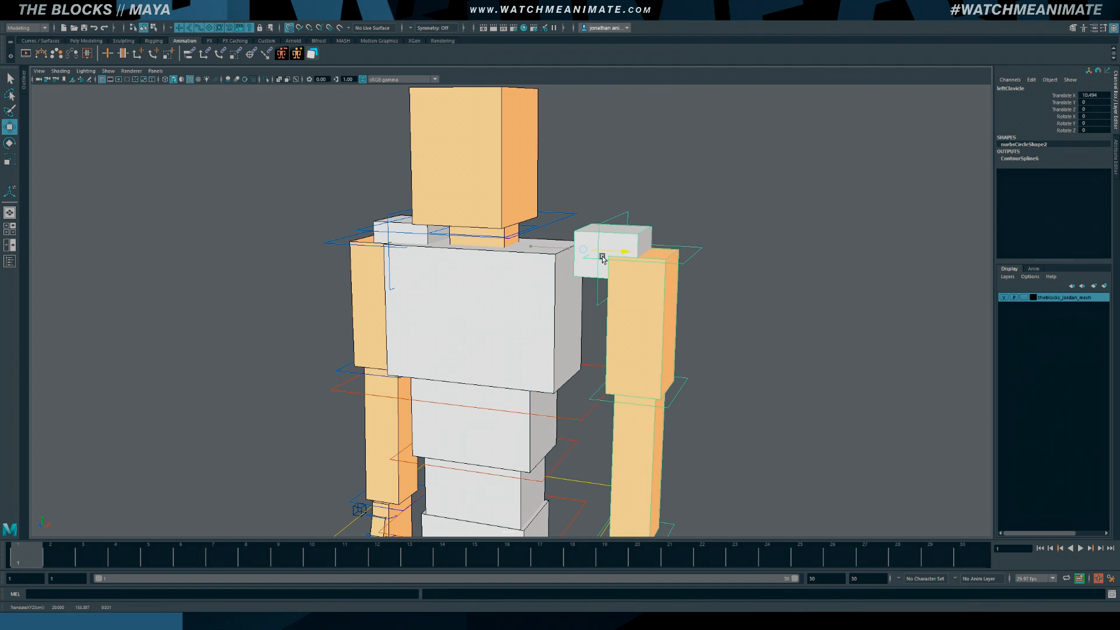
{"action": "left_click", "coordinate": [409, 267]}
{"action": "left_click_drag", "start_coordinate": [471, 247], "coordinate": [496, 209]}
{"action": "left_click", "coordinate": [453, 226]}
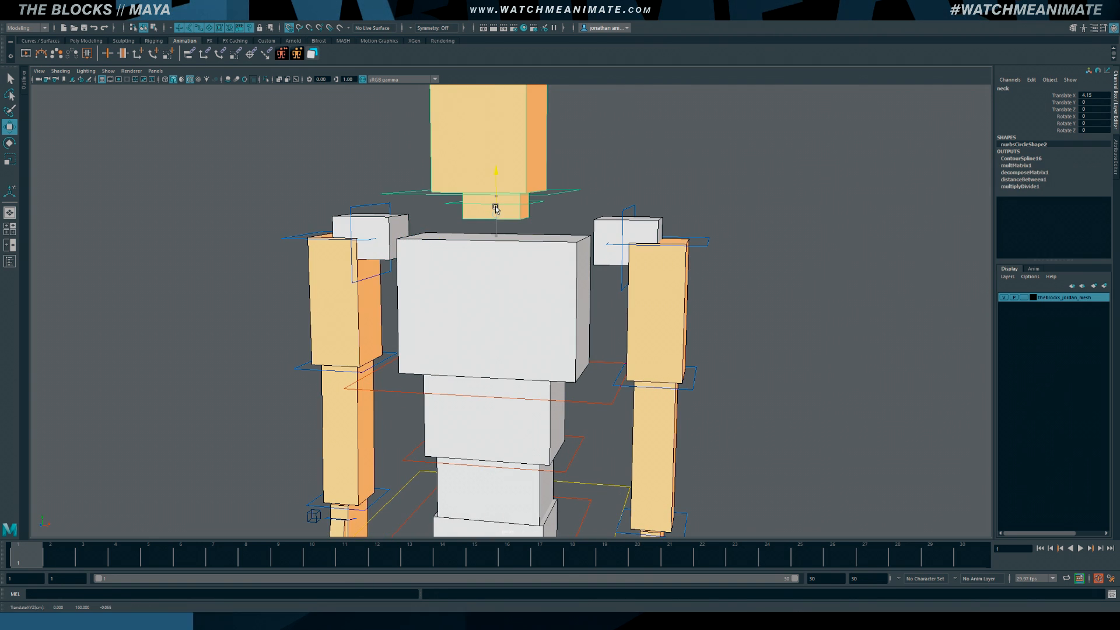
Scale the chest block up uniformly to about 1.17
{"action": "left_click_drag", "start_coordinate": [567, 274], "coordinate": [531, 283], "text": "alt"}
{"action": "right_click_drag", "start_coordinate": [530, 283], "coordinate": [512, 292], "text": "alt"}
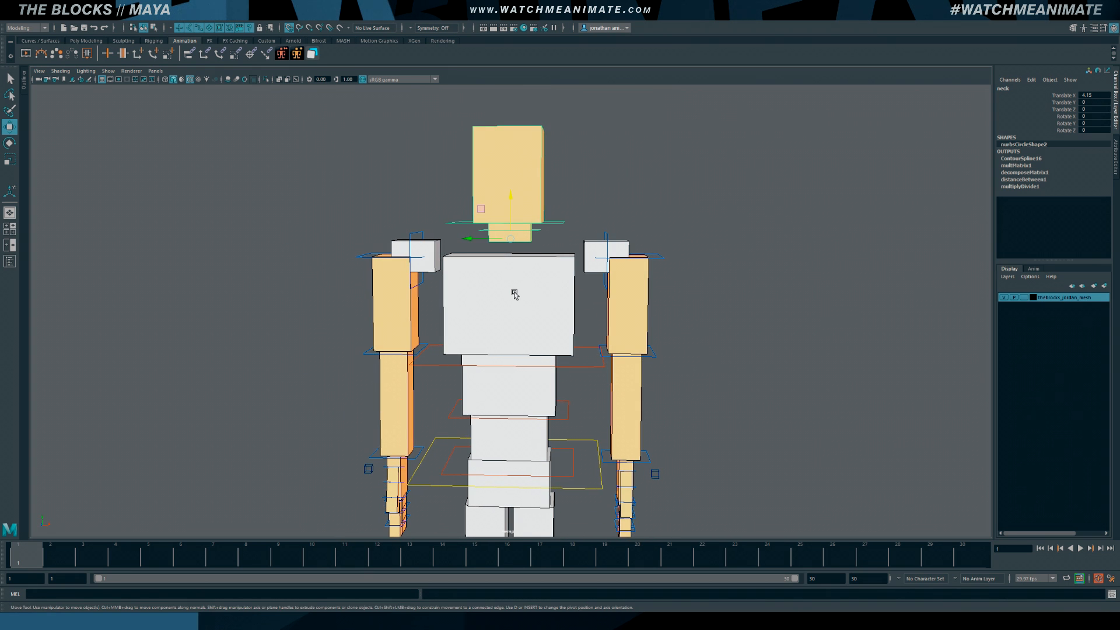
{"action": "left_click", "coordinate": [515, 296]}
{"action": "key", "text": "r"}
{"action": "left_click_drag", "start_coordinate": [512, 304], "coordinate": [537, 299]}
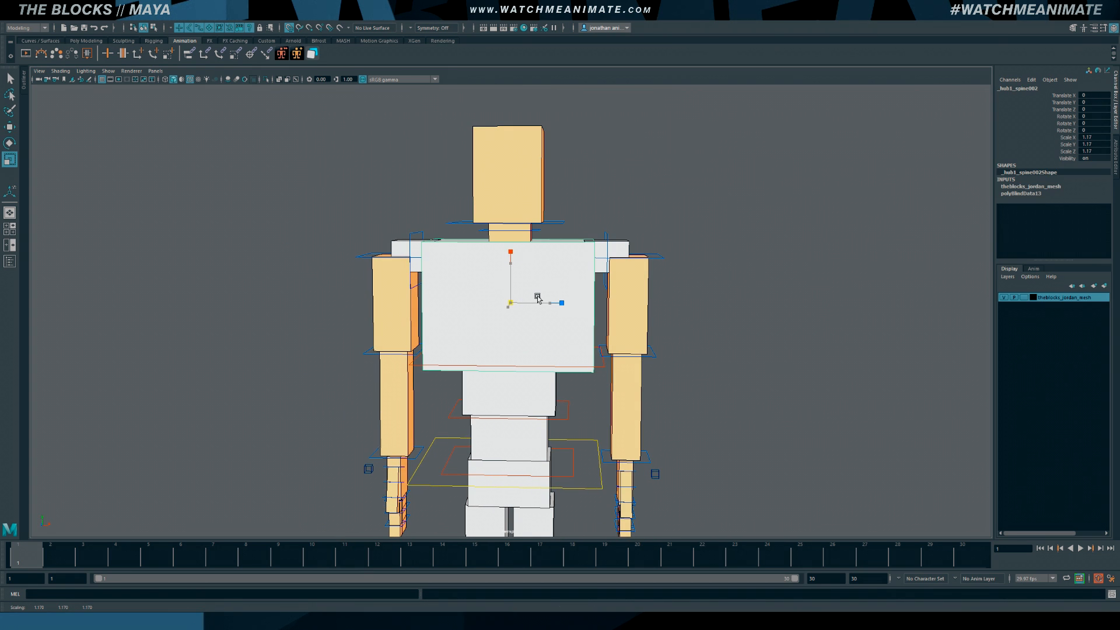
Select both clavicle blocks and scale them up uniformly to about 1.4
{"action": "left_click", "coordinate": [493, 250]}
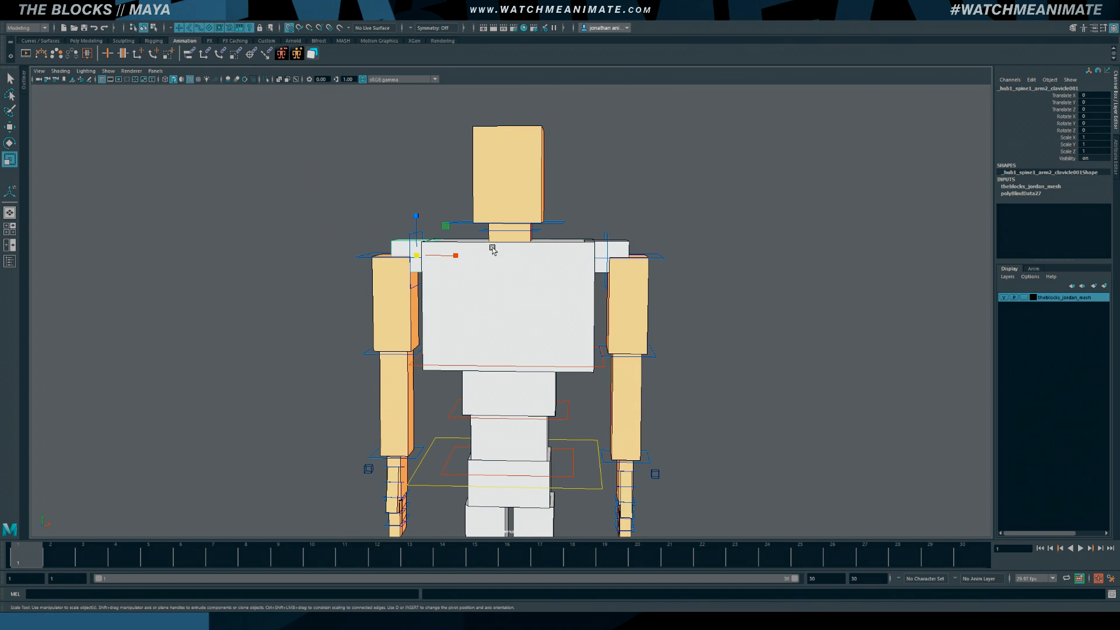
{"action": "left_click", "coordinate": [620, 245], "text": "shift"}
{"action": "left_click_drag", "start_coordinate": [606, 256], "coordinate": [621, 255]}
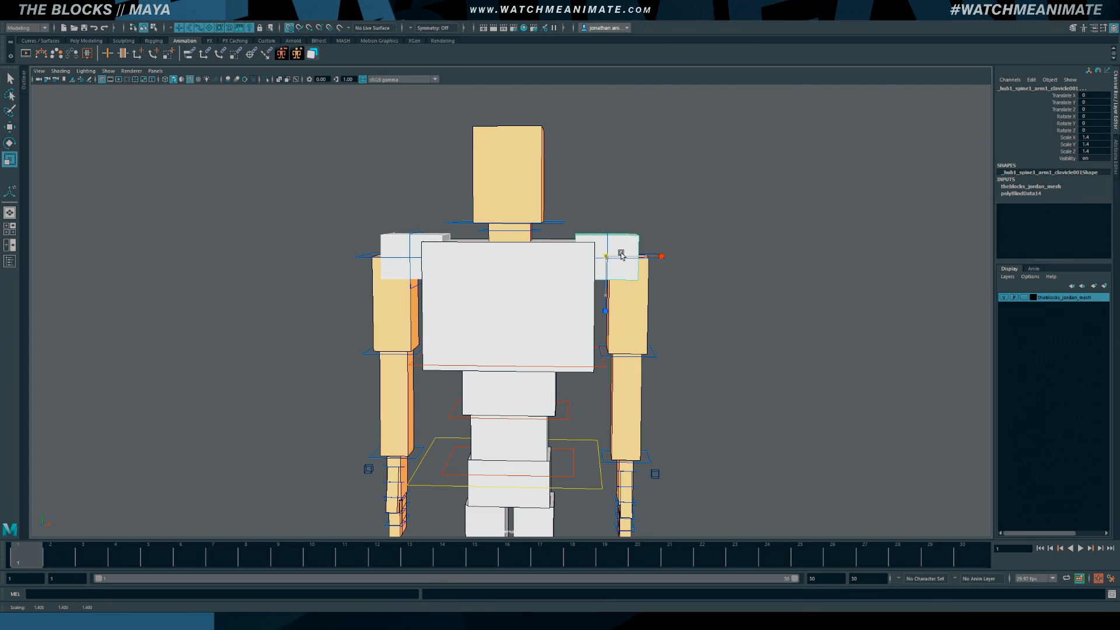
Narrow the head and neck blocks to about 0.6 in Scale Y
{"action": "left_click", "coordinate": [535, 202]}
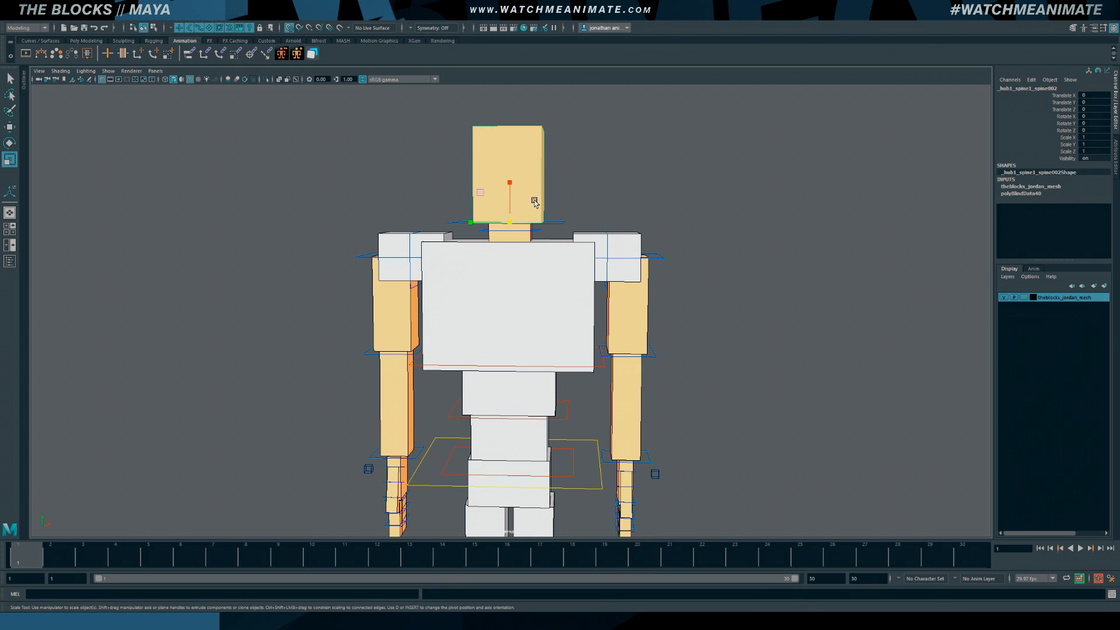
{"action": "left_click_drag", "start_coordinate": [472, 223], "coordinate": [486, 226]}
{"action": "left_click", "coordinate": [504, 239]}
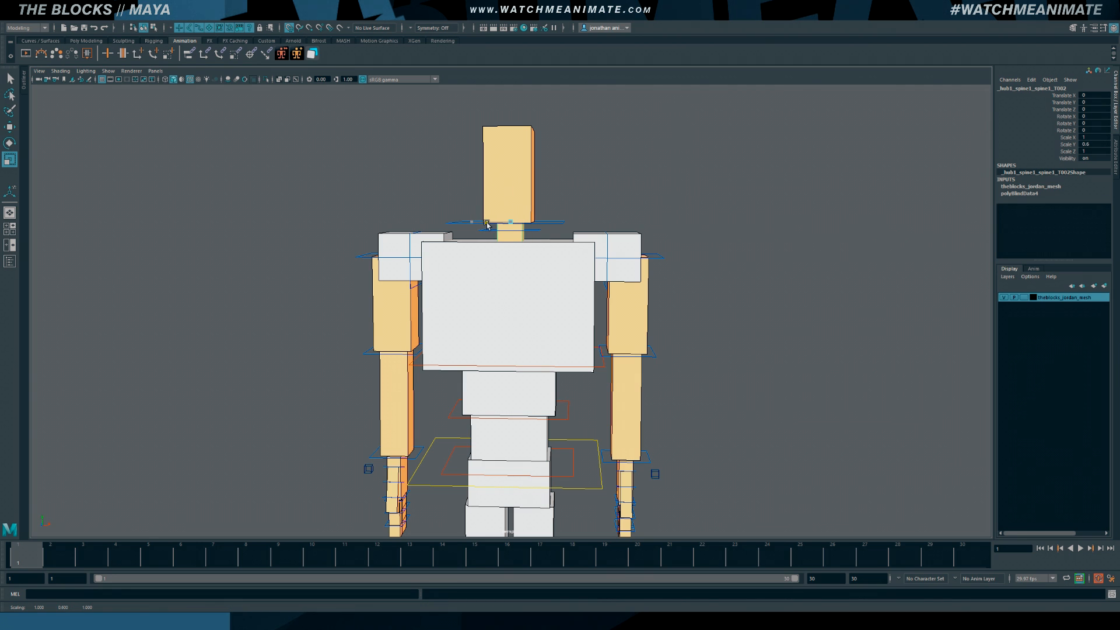
Move the neck control to about 10 in Translate Z
{"action": "left_click", "coordinate": [505, 241]}
{"action": "key", "text": "w"}
{"action": "mouse_move", "coordinate": [532, 253]}
{"action": "left_mouse_down", "text": "alt"}
{"action": "mouse_move", "coordinate": [442, 260]}
{"action": "mouse_move", "coordinate": [432, 251]}
{"action": "mouse_move", "coordinate": [513, 261]}
{"action": "left_mouse_up", "text": "alt"}
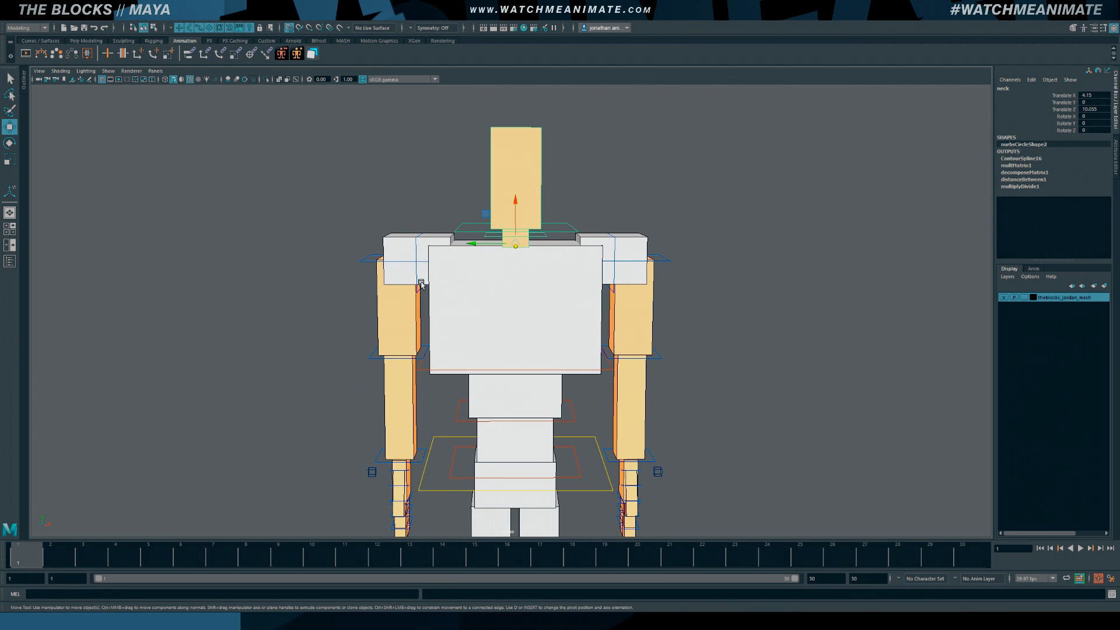
Select both upper arm blocks and scale them into thin columns
{"action": "left_click", "coordinate": [394, 291]}
{"action": "left_click", "coordinate": [623, 312], "text": "shift"}
{"action": "key", "text": "r"}
{"action": "left_click_drag", "start_coordinate": [593, 305], "coordinate": [608, 304]}
{"action": "left_click_drag", "start_coordinate": [608, 304], "coordinate": [542, 336], "text": "alt"}
Select both forearm blocks and scale them thicker
{"action": "left_click", "coordinate": [387, 355]}
{"action": "left_click", "coordinate": [630, 350], "text": "shift"}
{"action": "left_click_drag", "start_coordinate": [604, 361], "coordinate": [435, 375]}
{"action": "left_click_drag", "start_coordinate": [628, 367], "coordinate": [632, 365]}
Widen the upper waist block slightly and narrow the lower waist and hip blocks sideways, the hips to about 0.8 in Scale Z
{"action": "right_click_drag", "start_coordinate": [633, 365], "coordinate": [554, 364], "text": "alt"}
{"action": "middle_click_drag", "start_coordinate": [554, 363], "coordinate": [551, 331], "text": "alt"}
{"action": "left_click", "coordinate": [510, 295]}
{"action": "left_click_drag", "start_coordinate": [552, 285], "coordinate": [558, 286]}
{"action": "left_click", "coordinate": [538, 334]}
{"action": "left_click_drag", "start_coordinate": [553, 335], "coordinate": [545, 336]}
{"action": "left_click", "coordinate": [530, 391]}
{"action": "left_click_drag", "start_coordinate": [557, 374], "coordinate": [552, 375]}
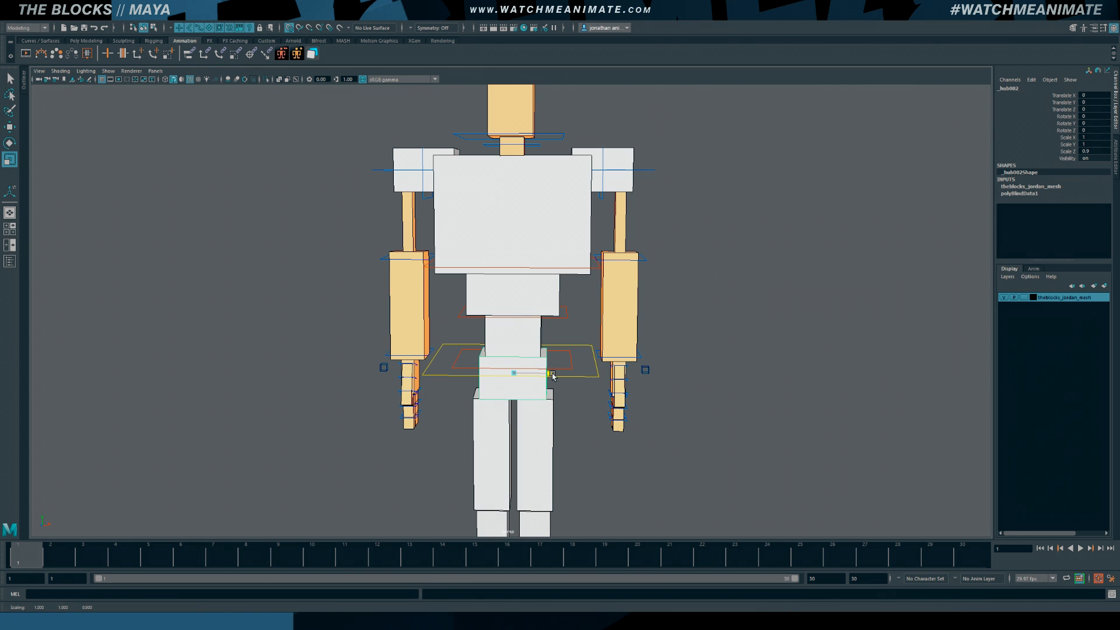
Thin both upper leg blocks to about 0.5 in Scale Y and 0.4 in Scale Z
{"action": "left_click", "coordinate": [494, 444]}
{"action": "middle_click_drag", "start_coordinate": [495, 432], "coordinate": [497, 366], "text": "alt"}
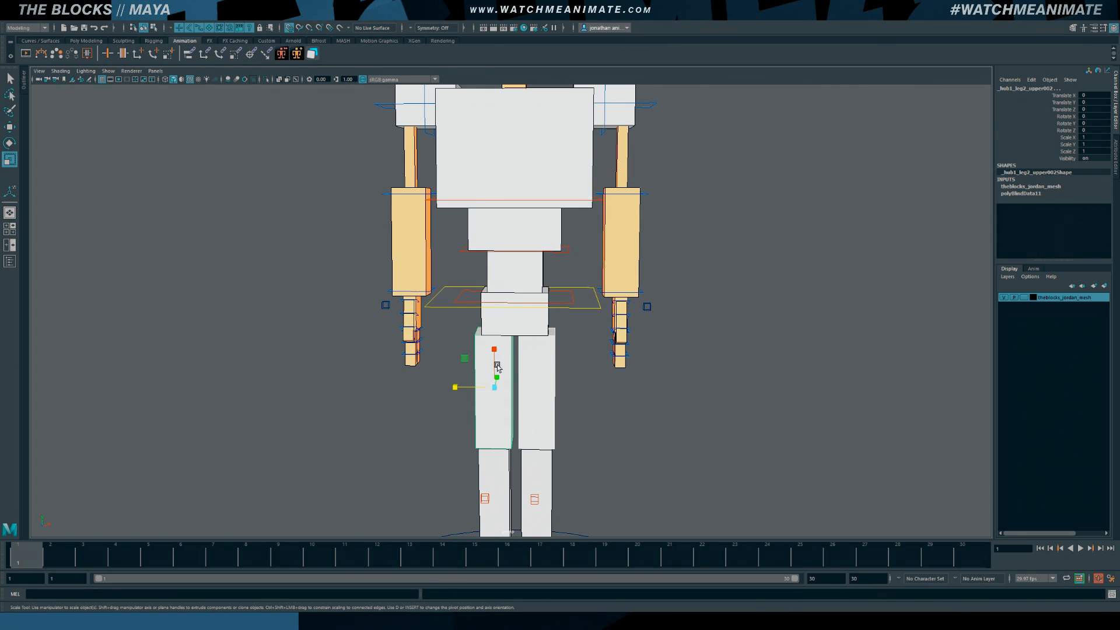
{"action": "left_click_drag", "start_coordinate": [456, 390], "coordinate": [437, 409]}
{"action": "left_click_drag", "start_coordinate": [508, 372], "coordinate": [496, 400]}
{"action": "middle_click_drag", "start_coordinate": [512, 305], "coordinate": [512, 278], "text": "alt"}
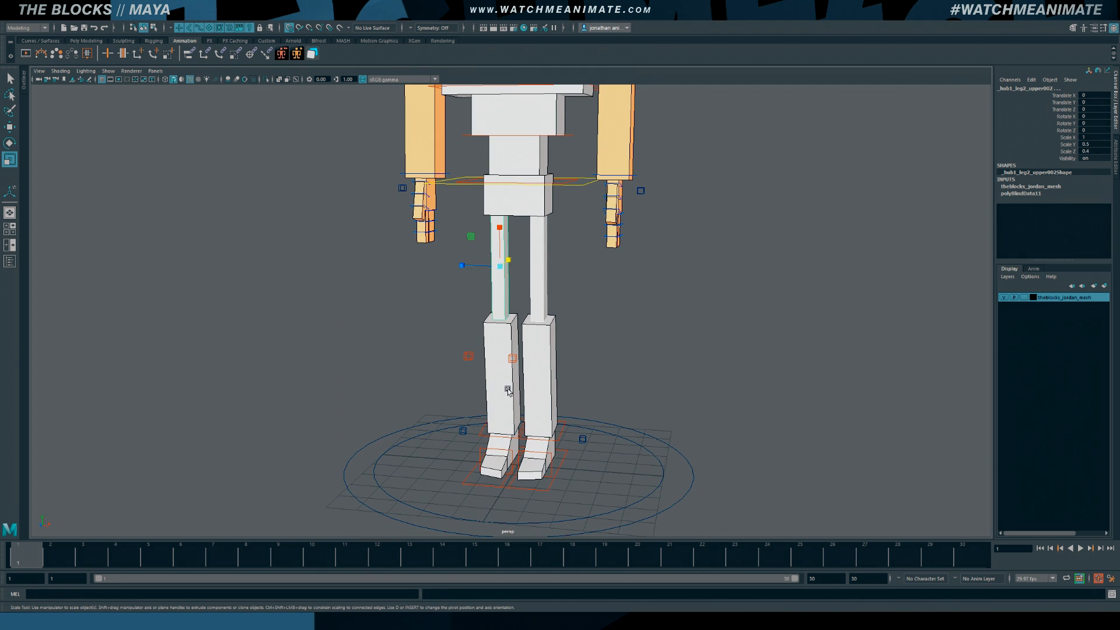
Select both lower leg blocks and scale them thicker
{"action": "left_click", "coordinate": [509, 386]}
{"action": "left_click", "coordinate": [538, 382], "text": "shift"}
{"action": "left_click_drag", "start_coordinate": [502, 376], "coordinate": [491, 374]}
{"action": "left_click_drag", "start_coordinate": [522, 382], "coordinate": [485, 395], "text": "alt"}
Reduce the lower waist block's depth to about 0.6 in Scale Y and clear the selection
{"action": "left_click", "coordinate": [477, 444]}
{"action": "left_click_drag", "start_coordinate": [477, 443], "coordinate": [447, 445], "text": "alt"}
{"action": "left_click_drag", "start_coordinate": [535, 366], "coordinate": [512, 352], "text": "alt"}
{"action": "left_click", "coordinate": [540, 307]}
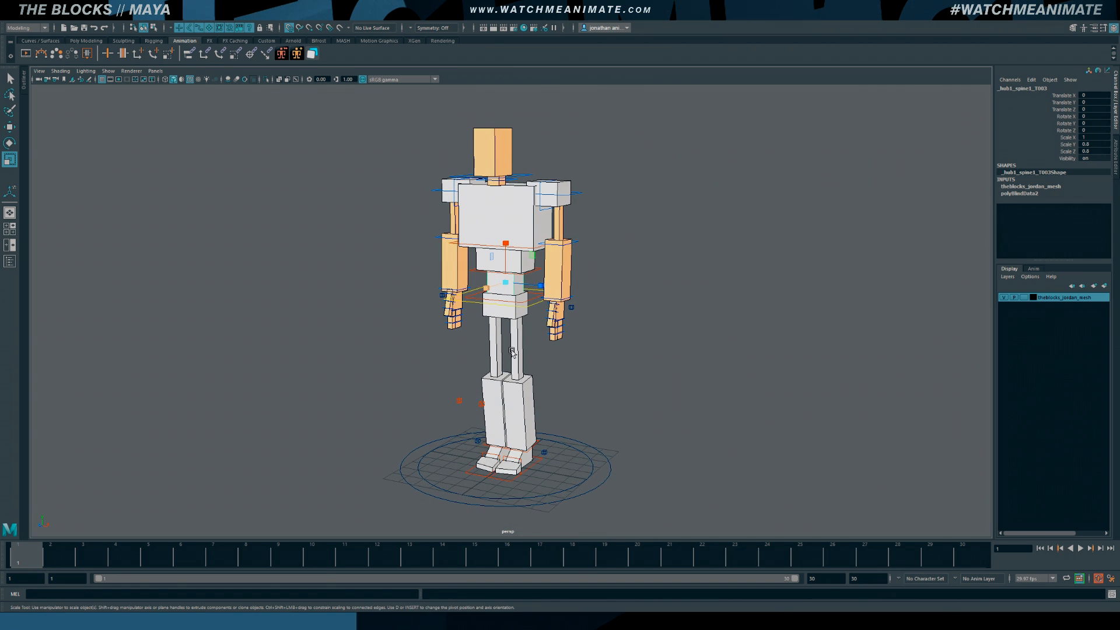
{"action": "left_click", "coordinate": [583, 348]}
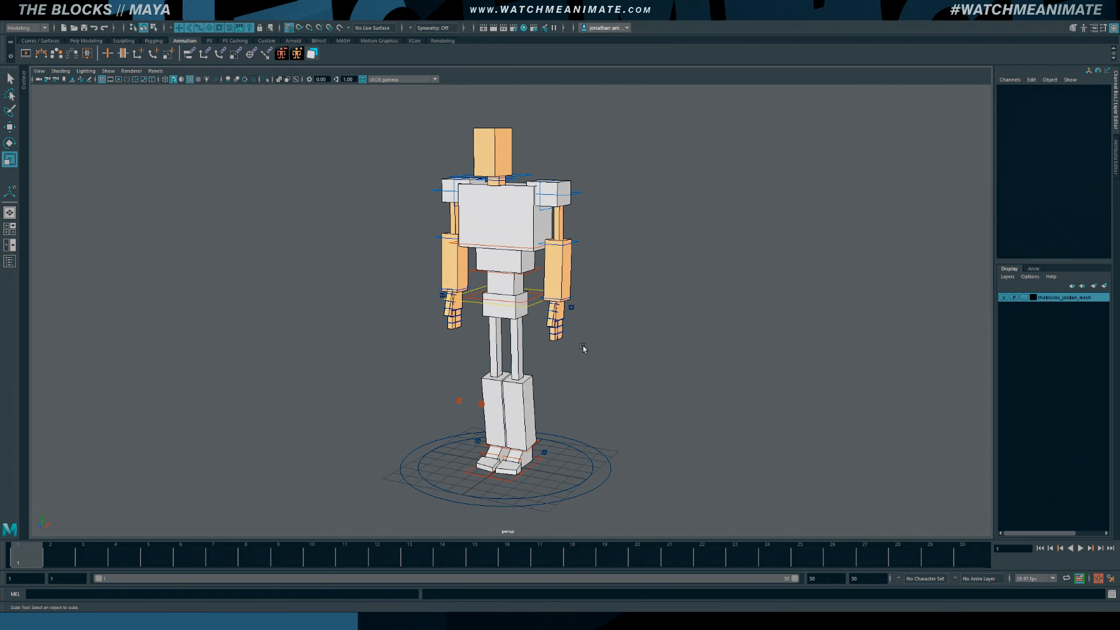
{"action": "left_click", "coordinate": [532, 308]}
{"action": "left_click_drag", "start_coordinate": [586, 338], "coordinate": [607, 327], "text": "alt"}
{"action": "left_click", "coordinate": [615, 317]}
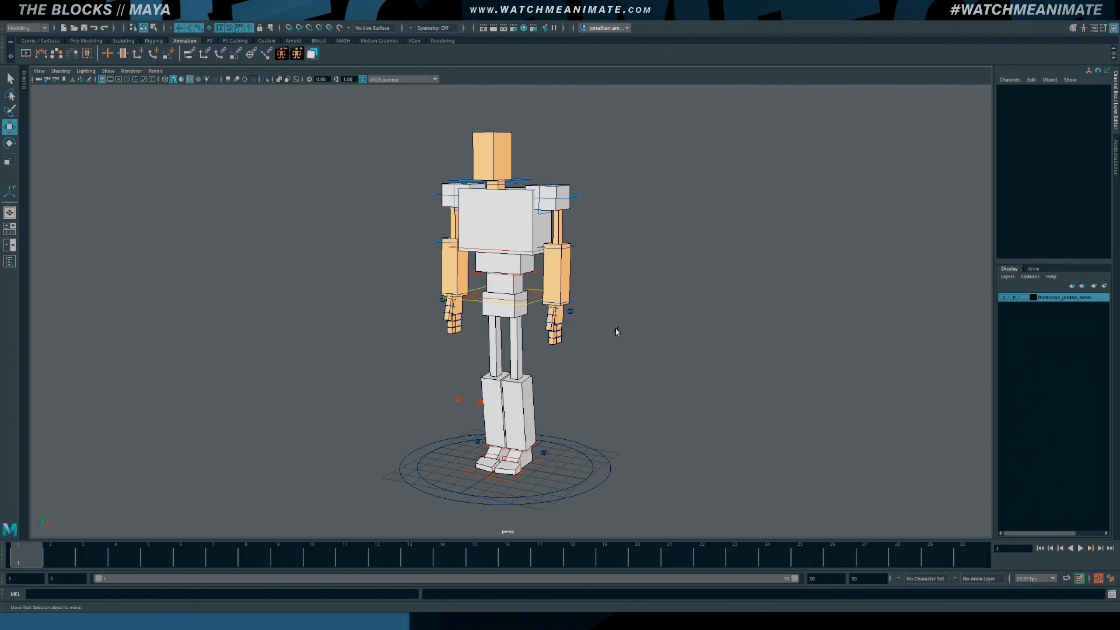
Open the MG-PickerStudio body picker for the rig
{"action": "left_click", "coordinate": [282, 54]}
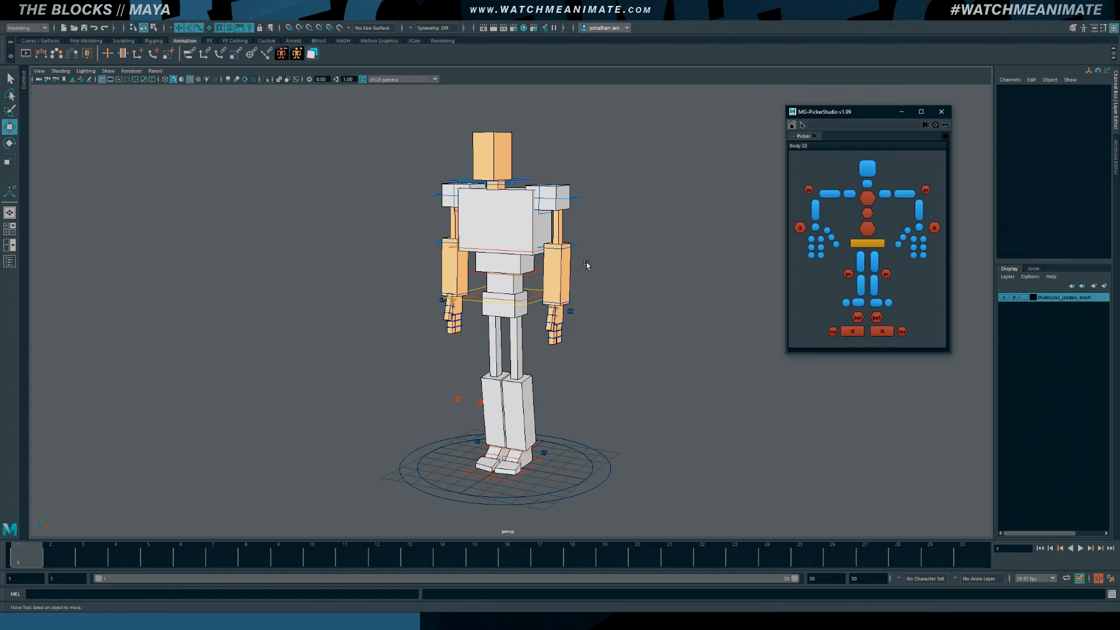
{"action": "left_click_drag", "start_coordinate": [595, 301], "coordinate": [572, 222], "text": "alt"}
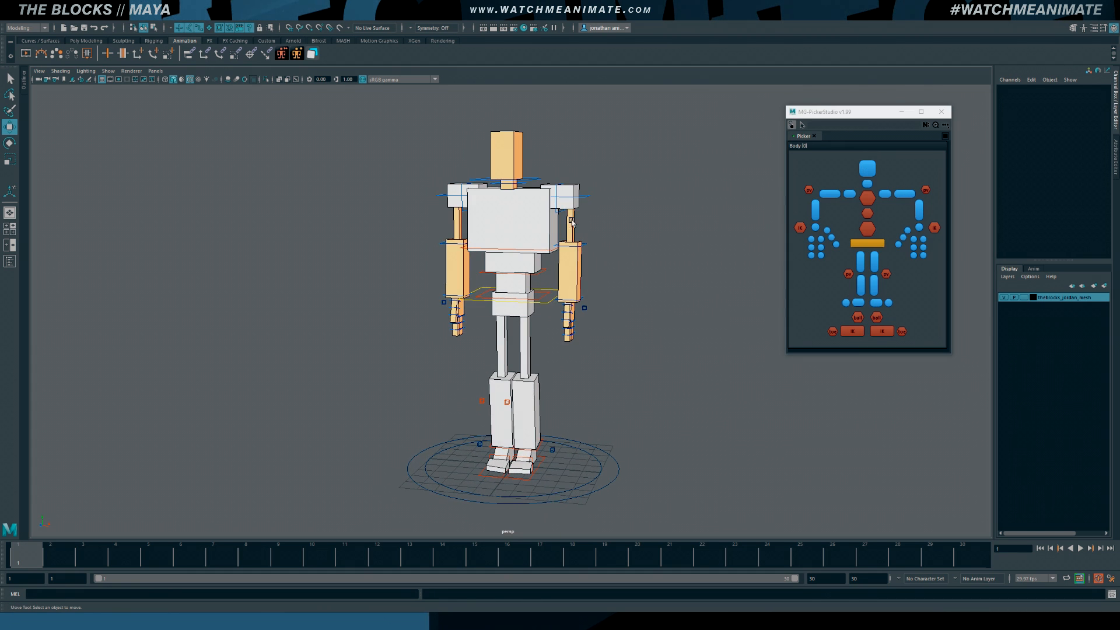
Try moving the head, torso, hips and both leg IK controls, undoing the moves
{"action": "left_click", "coordinate": [534, 181]}
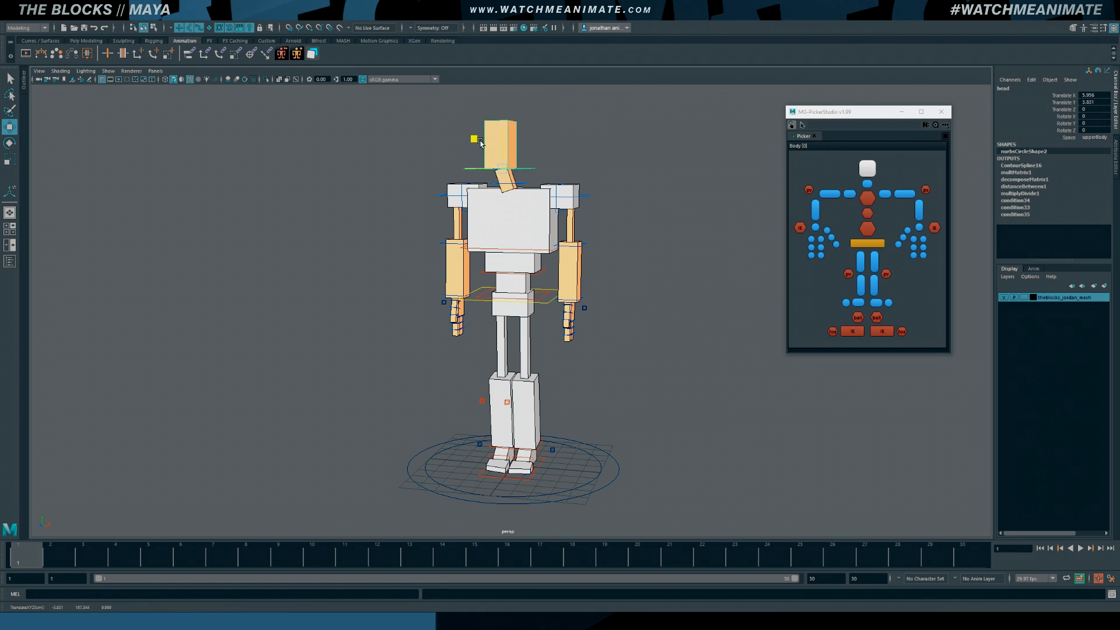
{"action": "left_click", "coordinate": [529, 251]}
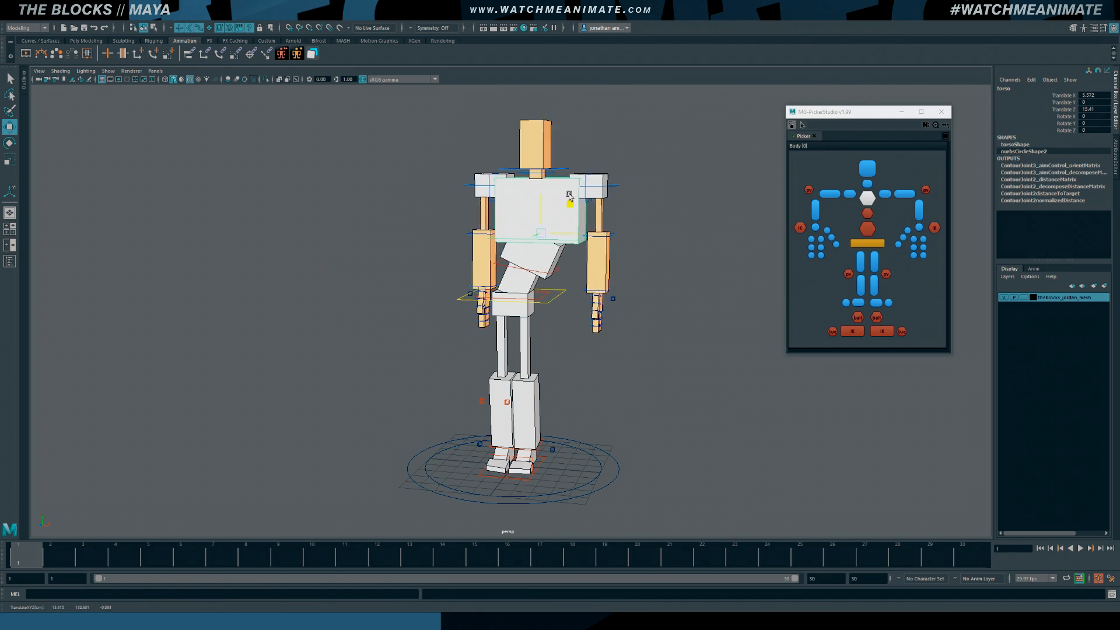
{"action": "left_click", "coordinate": [546, 291]}
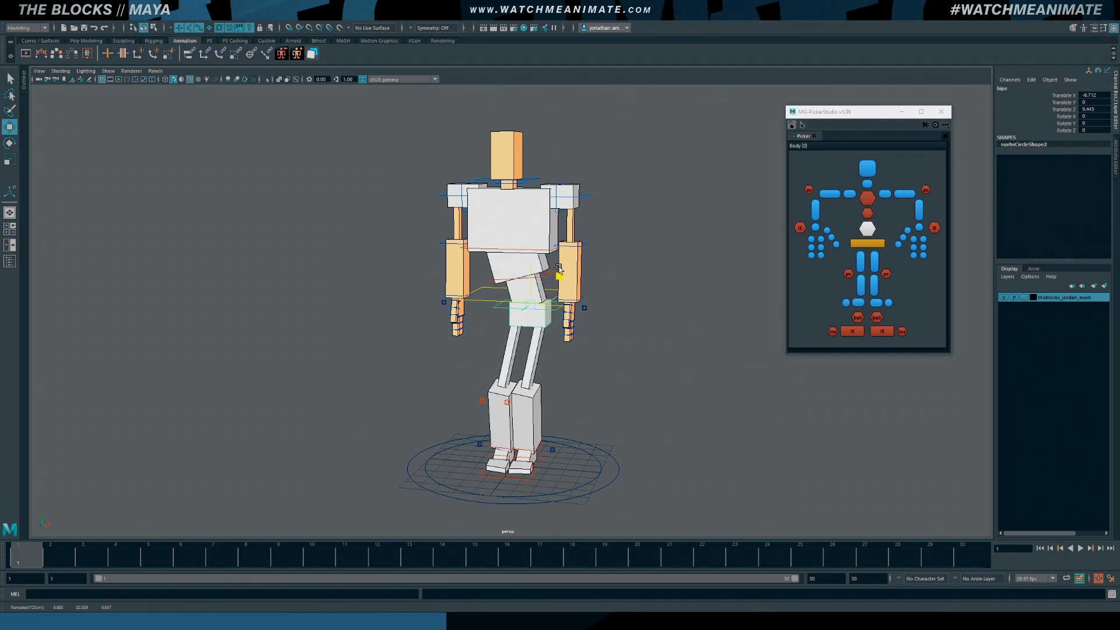
{"action": "left_click", "coordinate": [540, 438]}
{"action": "left_click_drag", "start_coordinate": [540, 437], "coordinate": [579, 373]}
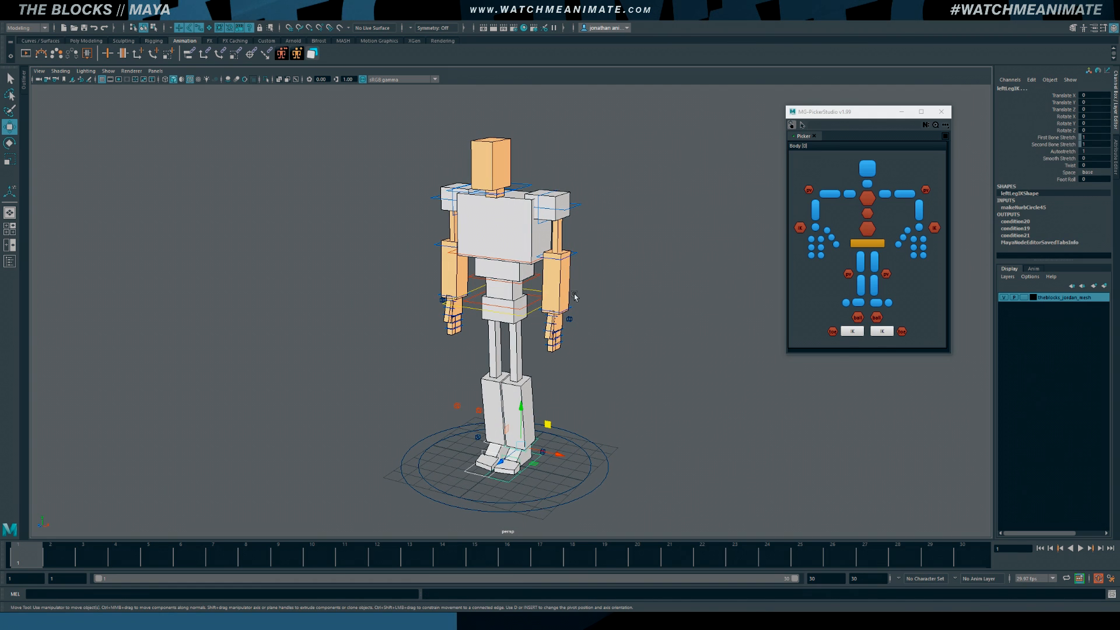
Switch the left arm to IK by setting its FKIKSwitch to 1
{"action": "left_click", "coordinate": [570, 315]}
{"action": "left_click", "coordinate": [1063, 95]}
{"action": "middle_click_drag", "start_coordinate": [1015, 105], "coordinate": [920, 103]}
{"action": "left_click_drag", "start_coordinate": [620, 230], "coordinate": [582, 290], "text": "alt"}
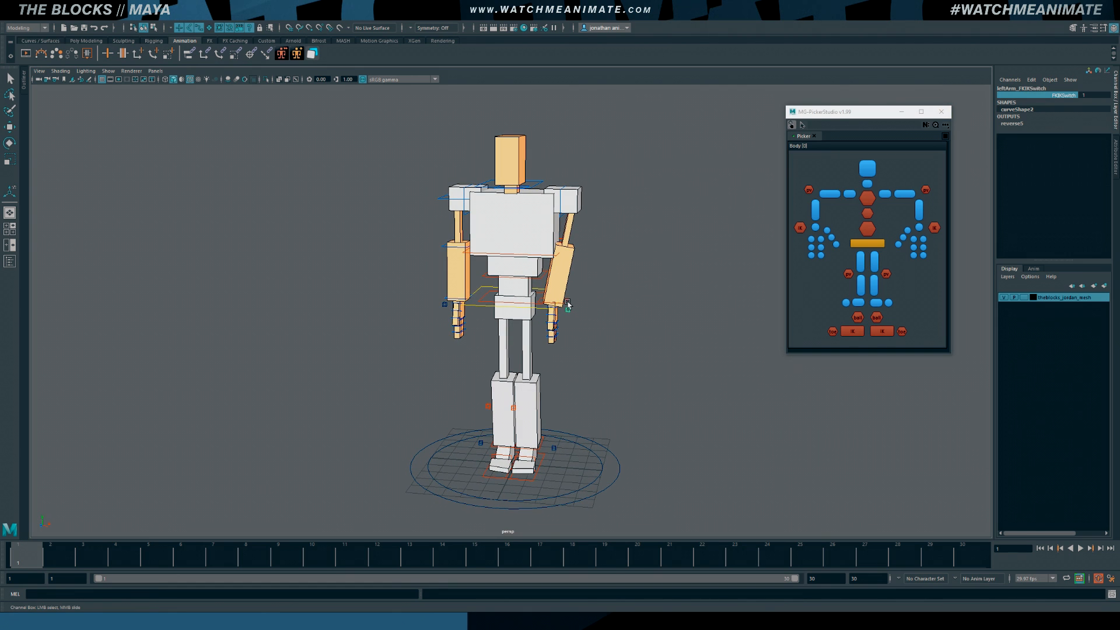
Move the left arm IK control to about -12.7 in Translate Z and its pole vector to about 12.38 in Translate X
{"action": "left_click", "coordinate": [933, 228]}
{"action": "mouse_move", "coordinate": [605, 282]}
{"action": "left_mouse_down", "text": "alt"}
{"action": "mouse_move", "coordinate": [512, 288]}
{"action": "mouse_move", "coordinate": [464, 260]}
{"action": "mouse_move", "coordinate": [421, 263]}
{"action": "mouse_move", "coordinate": [611, 262]}
{"action": "left_mouse_up", "text": "alt"}
{"action": "left_click", "coordinate": [460, 261]}
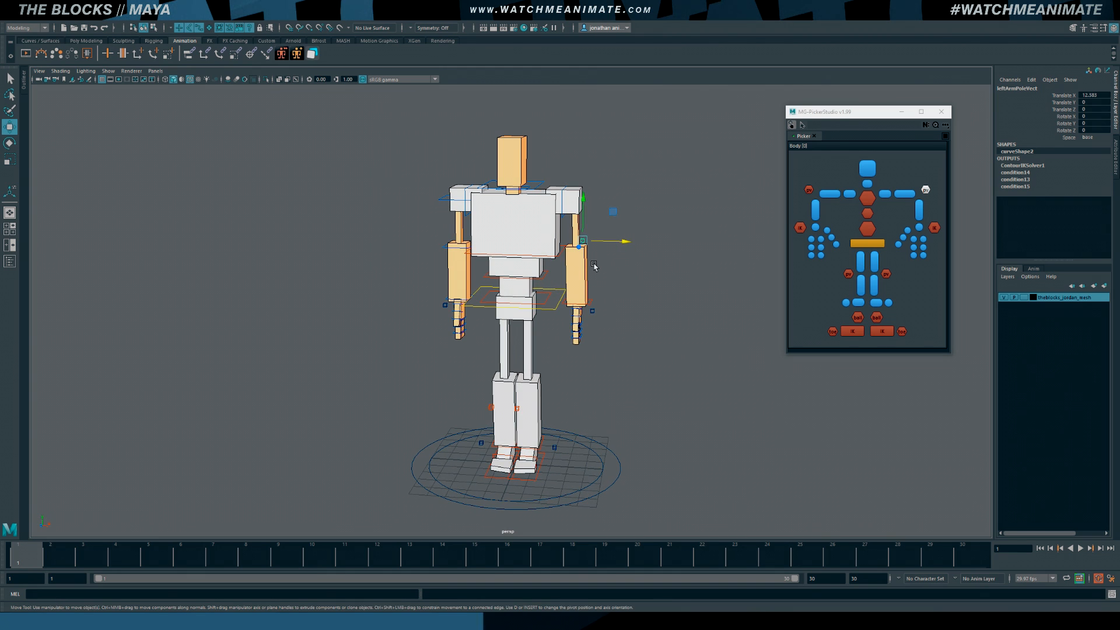
{"action": "left_click", "coordinate": [590, 307]}
{"action": "left_click_drag", "start_coordinate": [549, 330], "coordinate": [583, 333]}
{"action": "key", "text": "ctrl+z"}
Set the Space of the left arm IK control and of its pole vector to chest
{"action": "mouse_move", "coordinate": [607, 330]}
{"action": "right_mouse_down", "text": "alt"}
{"action": "mouse_move", "coordinate": [595, 291]}
{"action": "mouse_move", "coordinate": [625, 282]}
{"action": "mouse_move", "coordinate": [607, 298]}
{"action": "mouse_move", "coordinate": [624, 290]}
{"action": "mouse_move", "coordinate": [625, 331]}
{"action": "right_mouse_up", "text": "alt"}
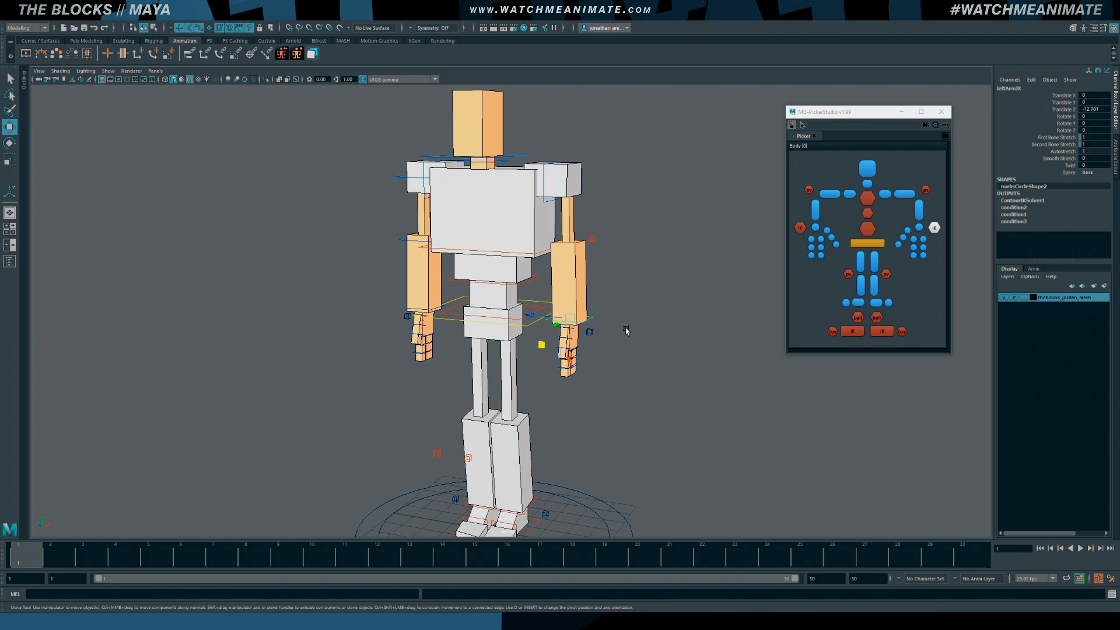
{"action": "left_click", "coordinate": [1091, 172]}
{"action": "left_click", "coordinate": [1090, 180]}
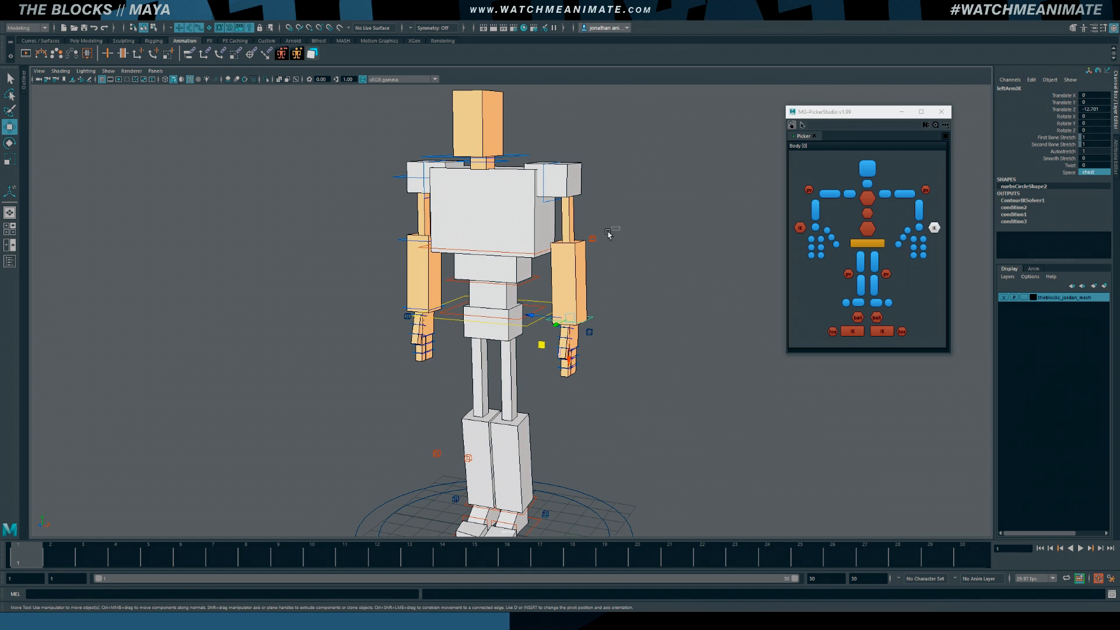
{"action": "left_click", "coordinate": [592, 238]}
{"action": "left_click", "coordinate": [1094, 137]}
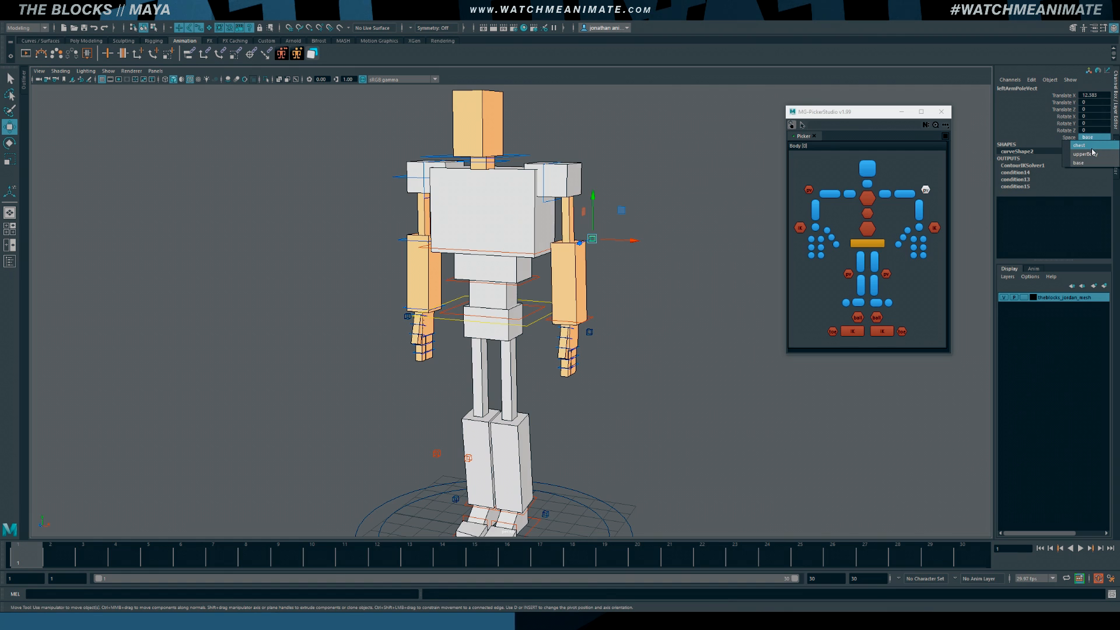
{"action": "left_click", "coordinate": [1092, 146]}
Try rotating the torso control, bending it forward to 24 in Rotate Z
{"action": "left_click", "coordinate": [528, 257]}
{"action": "key", "text": "e"}
{"action": "left_click_drag", "start_coordinate": [505, 245], "coordinate": [518, 247]}
{"action": "key", "text": "ctrl+z"}
{"action": "key", "text": "ctrl+z"}
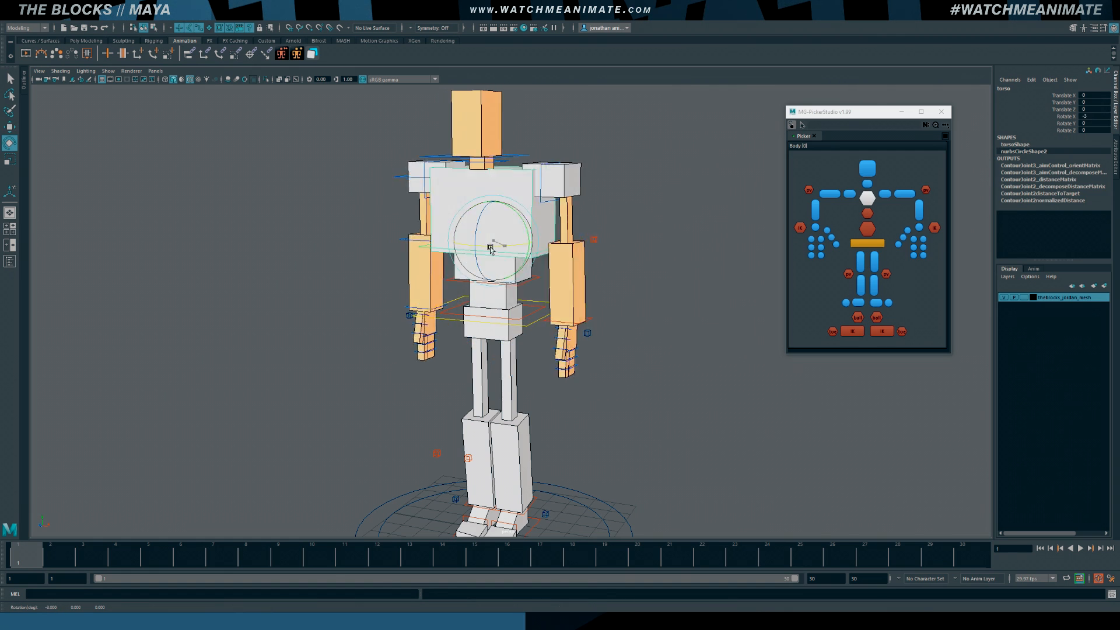
{"action": "left_click_drag", "start_coordinate": [459, 217], "coordinate": [374, 192]}
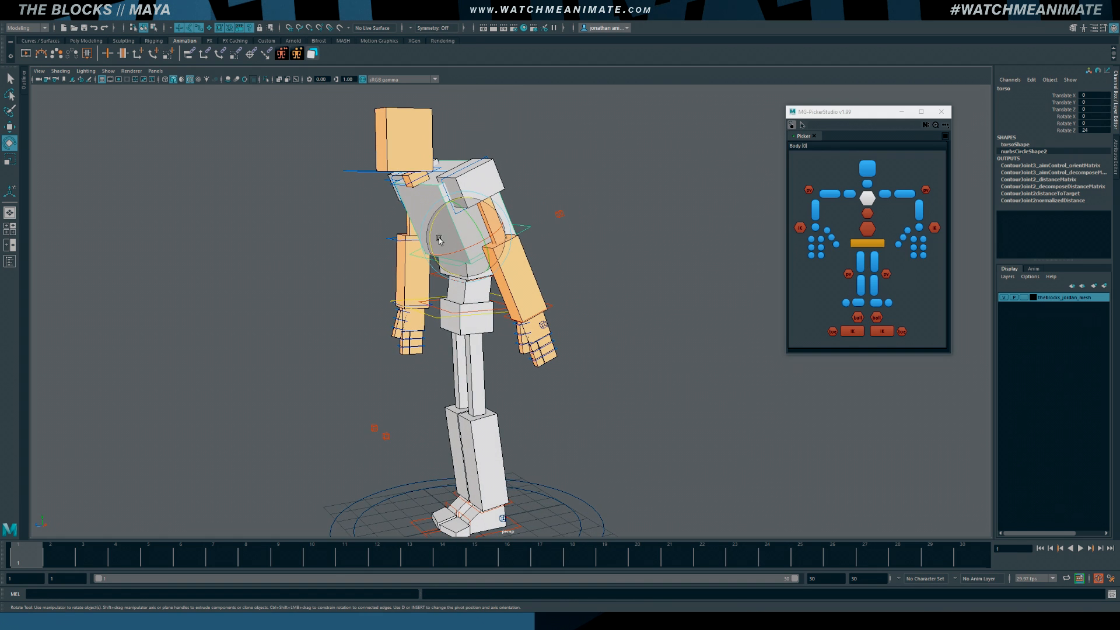
Try setting the Space of the head and right shoulder controls to chest
{"action": "left_click", "coordinate": [350, 173]}
{"action": "left_click", "coordinate": [1095, 138]}
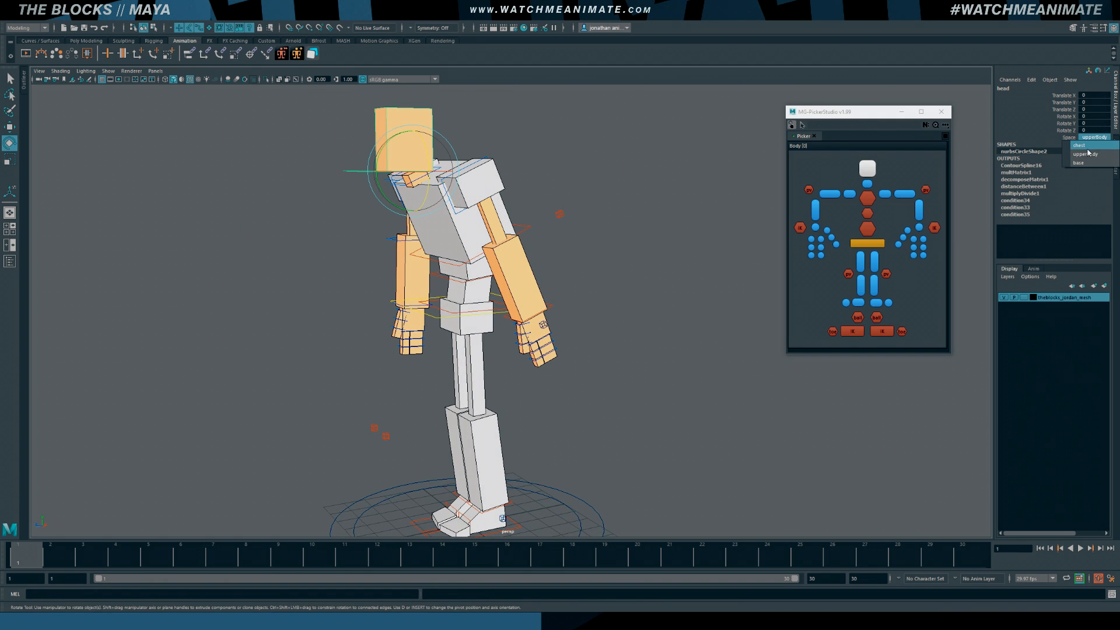
{"action": "left_click", "coordinate": [1086, 154]}
{"action": "left_click_drag", "start_coordinate": [443, 292], "coordinate": [543, 292], "text": "alt"}
{"action": "left_click", "coordinate": [439, 187]}
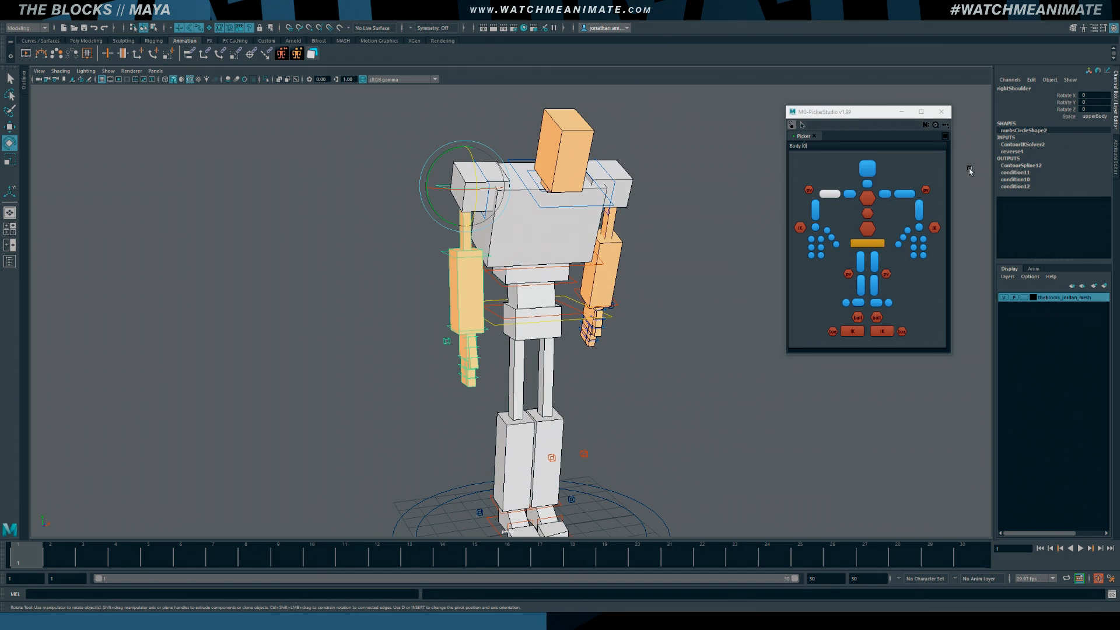
{"action": "left_click", "coordinate": [1094, 116]}
{"action": "left_click", "coordinate": [1088, 124]}
Undo the right shoulder and head Space changes and the torso rotation
{"action": "left_click_drag", "start_coordinate": [455, 263], "coordinate": [442, 220], "text": "alt"}
{"action": "left_click", "coordinate": [410, 259]}
{"action": "key", "text": "ctrl+z"}
{"action": "key", "text": "ctrl+z"}
{"action": "key", "text": "ctrl+z"}
{"action": "key", "text": "ctrl+z"}
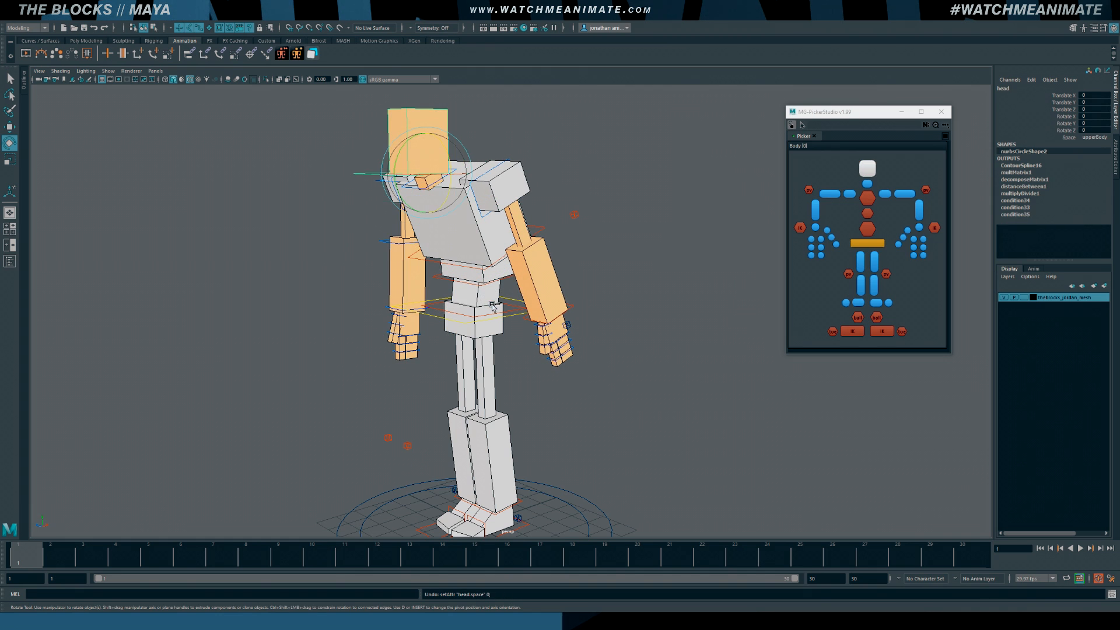
Switch the left arm back to FK with its FKIKSwitch attribute
{"action": "left_click_drag", "start_coordinate": [494, 307], "coordinate": [554, 310], "text": "alt"}
{"action": "left_click", "coordinate": [600, 322]}
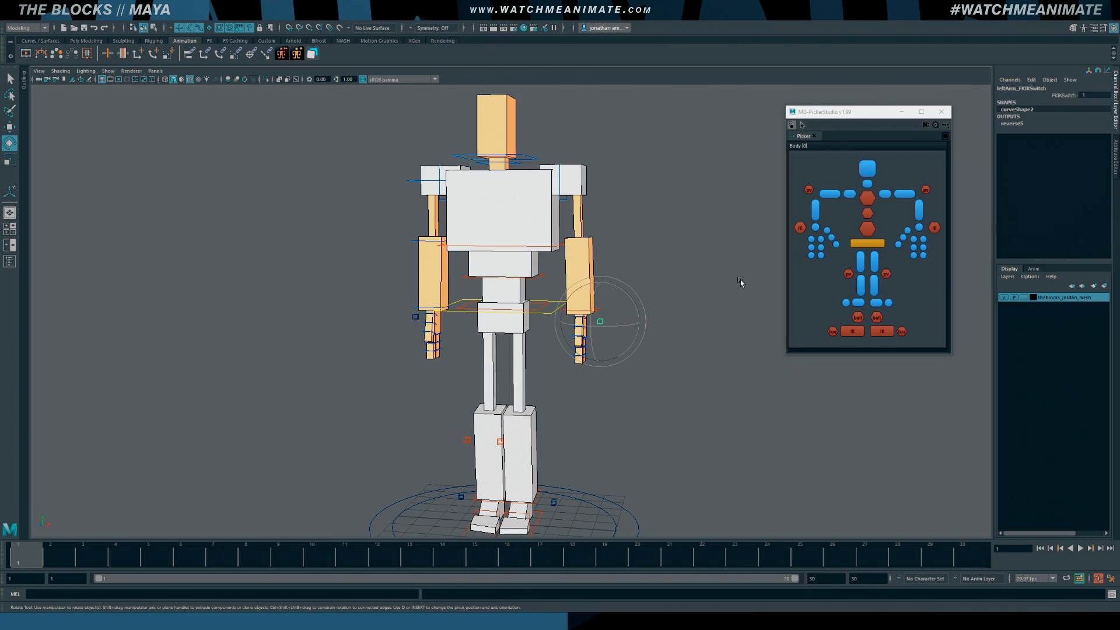
{"action": "left_click", "coordinate": [1052, 96]}
{"action": "middle_click_drag", "start_coordinate": [932, 99], "coordinate": [730, 195]}
Select both clavicle controls and try rotating them together, undoing each rotation
{"action": "left_click_drag", "start_coordinate": [662, 268], "coordinate": [561, 225], "text": "alt"}
{"action": "left_click", "coordinate": [562, 226]}
{"action": "key", "text": "e"}
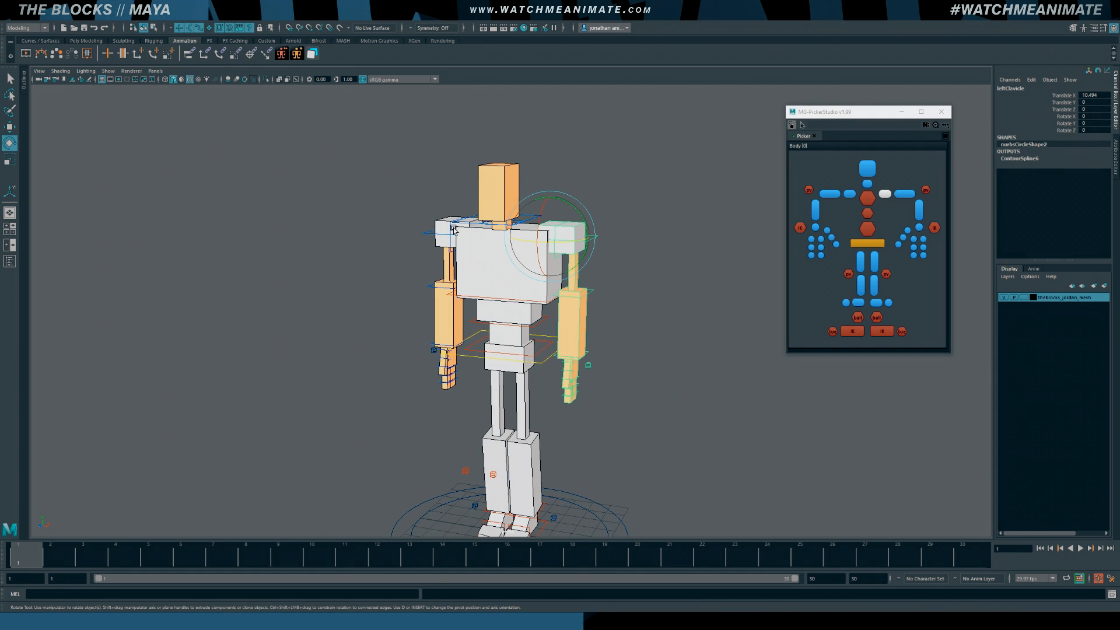
{"action": "left_click", "coordinate": [454, 230], "text": "shift"}
{"action": "left_click_drag", "start_coordinate": [500, 214], "coordinate": [458, 219]}
{"action": "key", "text": "ctrl+z"}
{"action": "key", "text": "ctrl+z"}
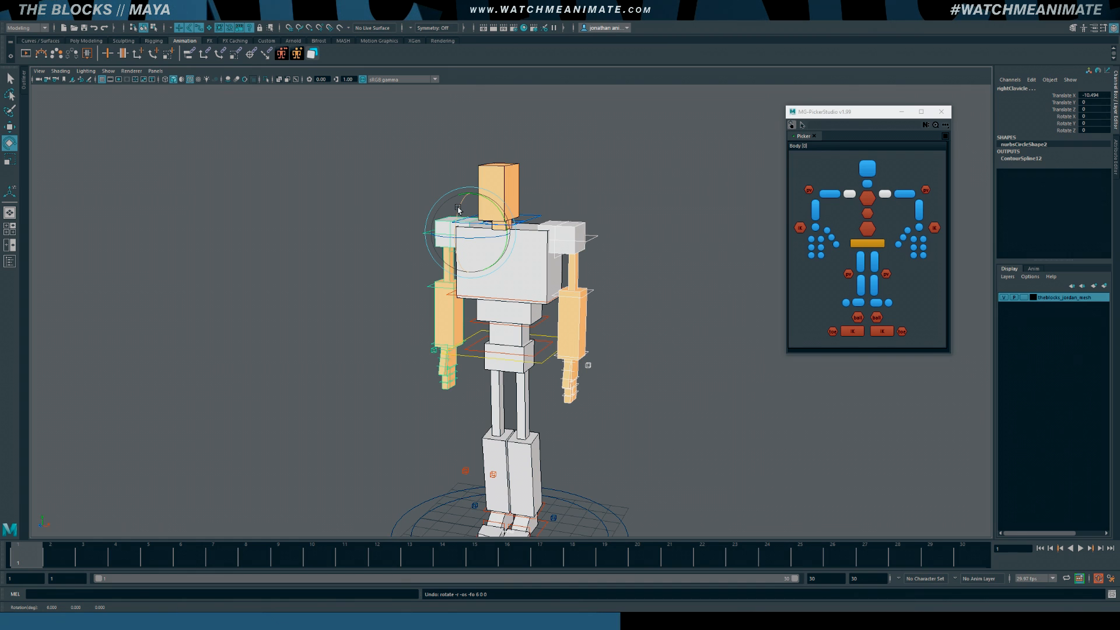
{"action": "mouse_move", "coordinate": [458, 209]}
{"action": "left_mouse_down"}
{"action": "mouse_move", "coordinate": [465, 197]}
{"action": "mouse_move", "coordinate": [457, 215]}
{"action": "left_mouse_up"}
{"action": "key", "text": "ctrl+z"}
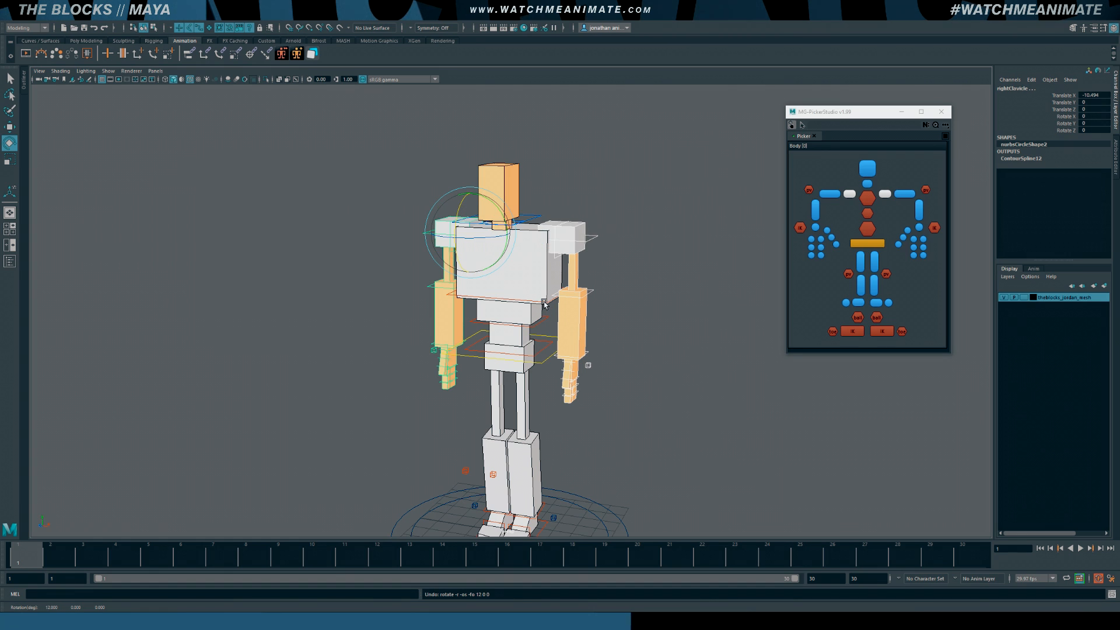
Select both shoulder controls and try rotating the arms together, undoing the rotation
{"action": "left_click", "coordinate": [904, 198]}
{"action": "left_click_drag", "start_coordinate": [464, 234], "coordinate": [460, 216]}
{"action": "key", "text": "ctrl+z"}
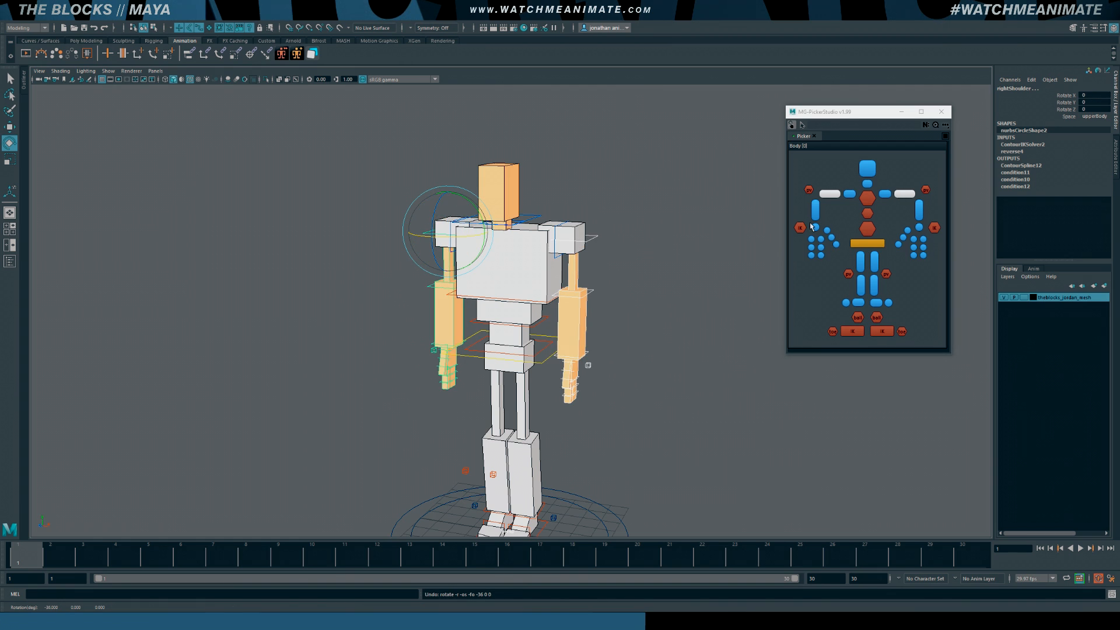
Select both elbow controls and try bending the forearms together, undoing the rotation
{"action": "left_click", "coordinate": [919, 211]}
{"action": "left_click_drag", "start_coordinate": [474, 256], "coordinate": [438, 318]}
{"action": "key", "text": "ctrl+z"}
{"action": "key", "text": "ctrl+z"}
Select both wrist controls and try rotating the hands together, undoing the rotation
{"action": "left_click", "coordinate": [917, 229]}
{"action": "key", "text": "ctrl+z"}
{"action": "key", "text": "ctrl+z"}
Select the finger controls and the thumb controls of both hands in turn and try rotating them, undoing each rotation
{"action": "left_click_drag", "start_coordinate": [933, 235], "coordinate": [909, 261]}
{"action": "left_click_drag", "start_coordinate": [484, 351], "coordinate": [469, 367]}
{"action": "key", "text": "ctrl+z"}
{"action": "left_click", "coordinate": [907, 230]}
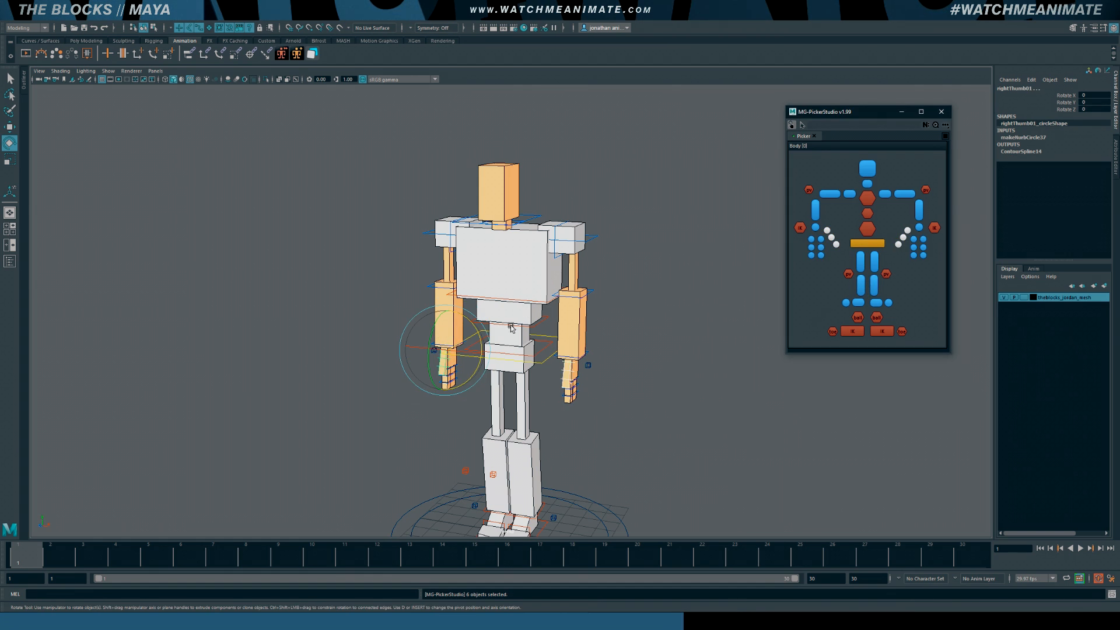
{"action": "left_click_drag", "start_coordinate": [478, 332], "coordinate": [476, 322]}
{"action": "key", "text": "ctrl+z"}
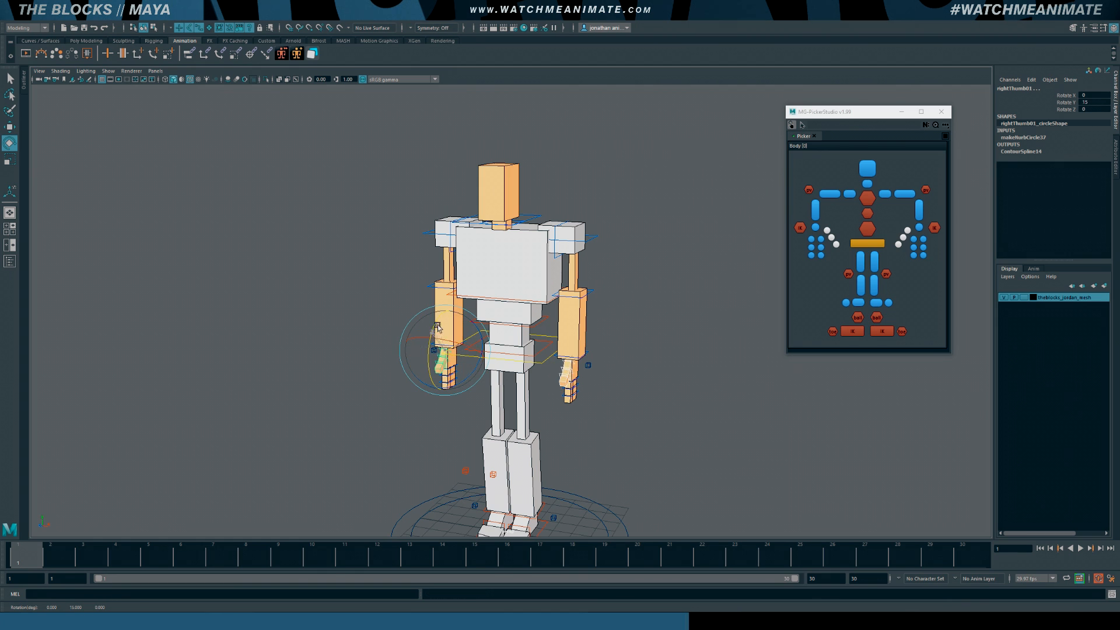
Select both foot IK controls together and try rotating the feet, undoing the changes
{"action": "left_click", "coordinate": [886, 332]}
{"action": "left_click", "coordinate": [853, 332], "text": "shift"}
{"action": "middle_click_drag", "start_coordinate": [544, 478], "coordinate": [536, 390], "text": "alt"}
{"action": "left_click_drag", "start_coordinate": [504, 441], "coordinate": [509, 417]}
{"action": "key", "text": "ctrl+z"}
{"action": "key", "text": "ctrl+z"}
{"action": "key", "text": "ctrl+z"}
Try rotating the outermost pair of foot pivot controls and both ball controls, undoing each rotation
{"action": "left_click", "coordinate": [904, 333]}
{"action": "left_click", "coordinate": [833, 332], "text": "shift"}
{"action": "key", "text": "ctrl+z"}
{"action": "key", "text": "ctrl+z"}
{"action": "key", "text": "ctrl+z"}
{"action": "left_click", "coordinate": [876, 318]}
{"action": "left_click", "coordinate": [858, 318], "text": "shift"}
{"action": "key", "text": "ctrl+z"}
{"action": "key", "text": "ctrl+z"}
{"action": "left_click_drag", "start_coordinate": [582, 357], "coordinate": [592, 367], "text": "alt"}
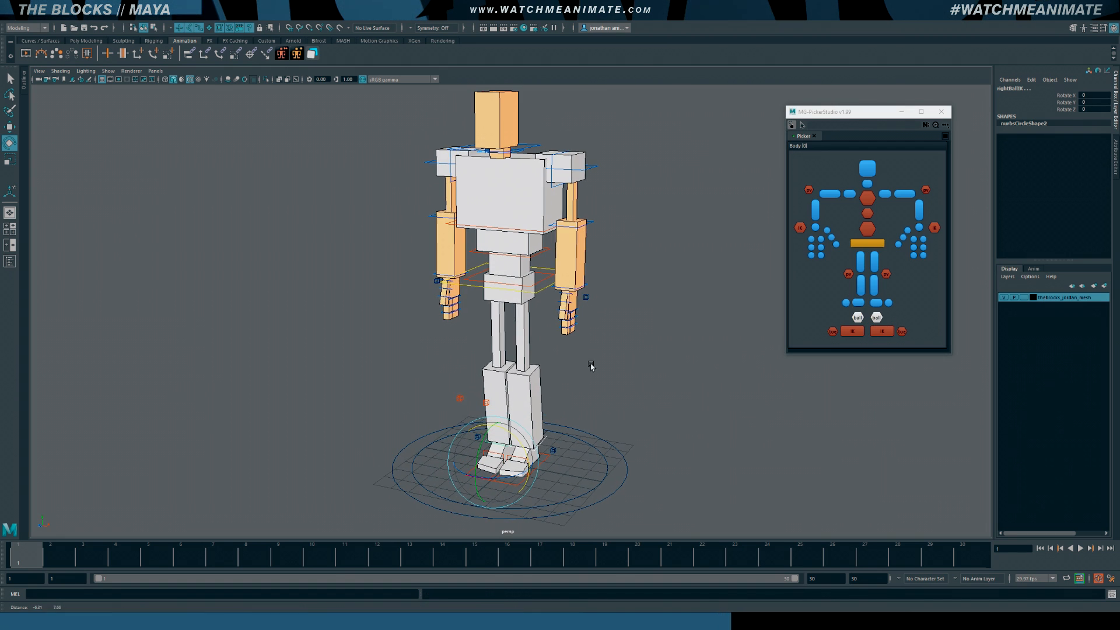
Select the torso control and try rotating the chest, undoing the rotation
{"action": "left_click", "coordinate": [867, 199]}
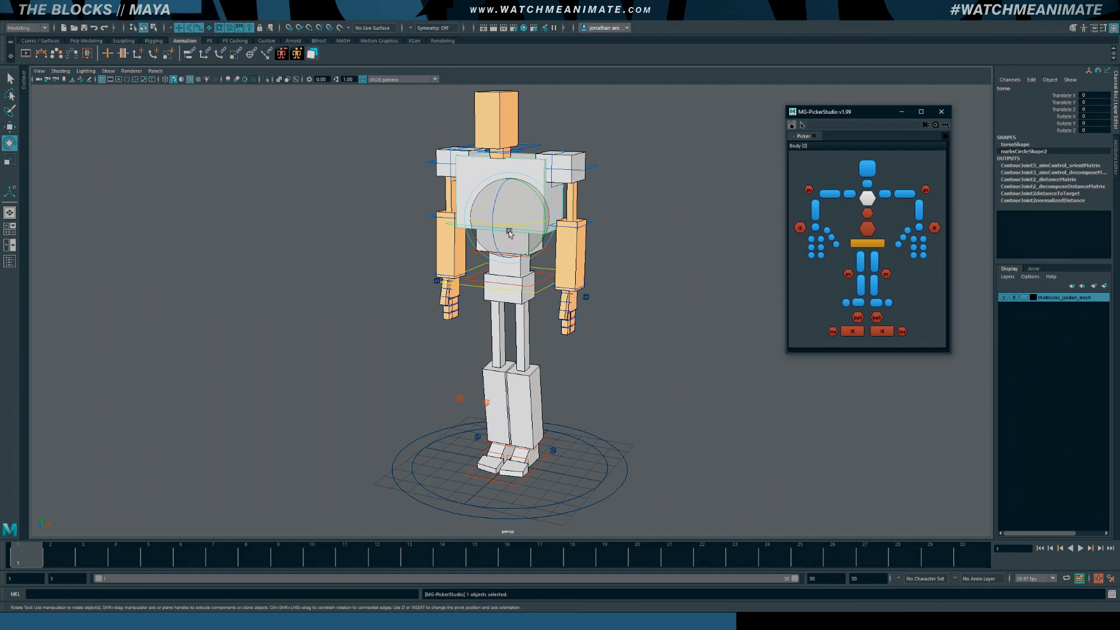
{"action": "left_click_drag", "start_coordinate": [511, 232], "coordinate": [518, 226]}
{"action": "key", "text": "ctrl+z"}
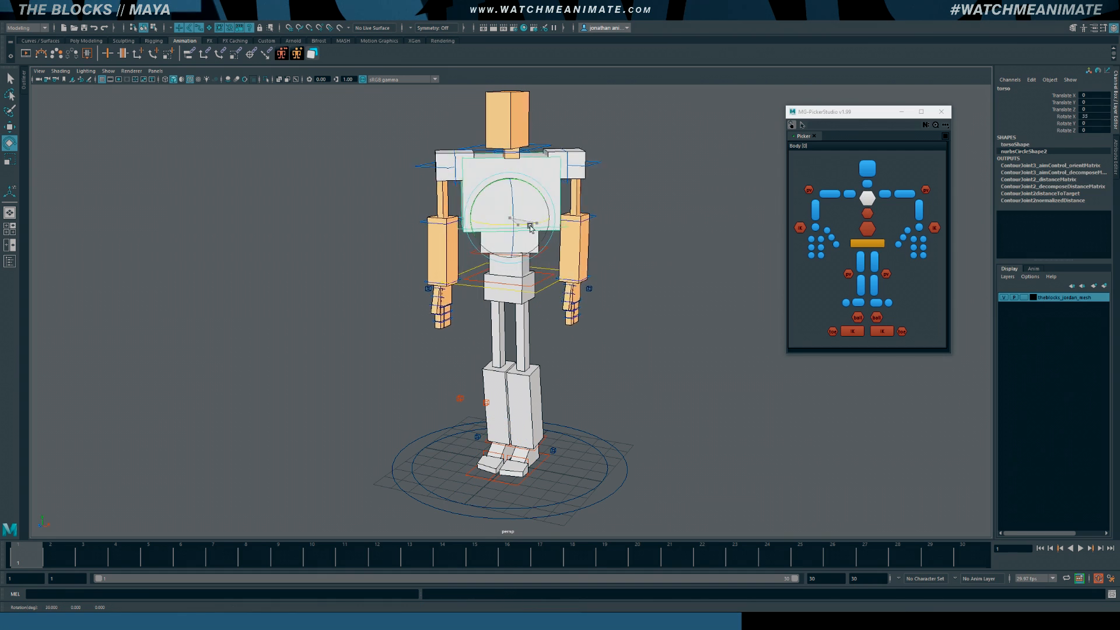
Select the mid spine control and try moving it and changing its Twist, undoing both changes
{"action": "left_click", "coordinate": [867, 213]}
{"action": "key", "text": "w"}
{"action": "left_click_drag", "start_coordinate": [500, 236], "coordinate": [501, 254]}
{"action": "key", "text": "ctrl+z"}
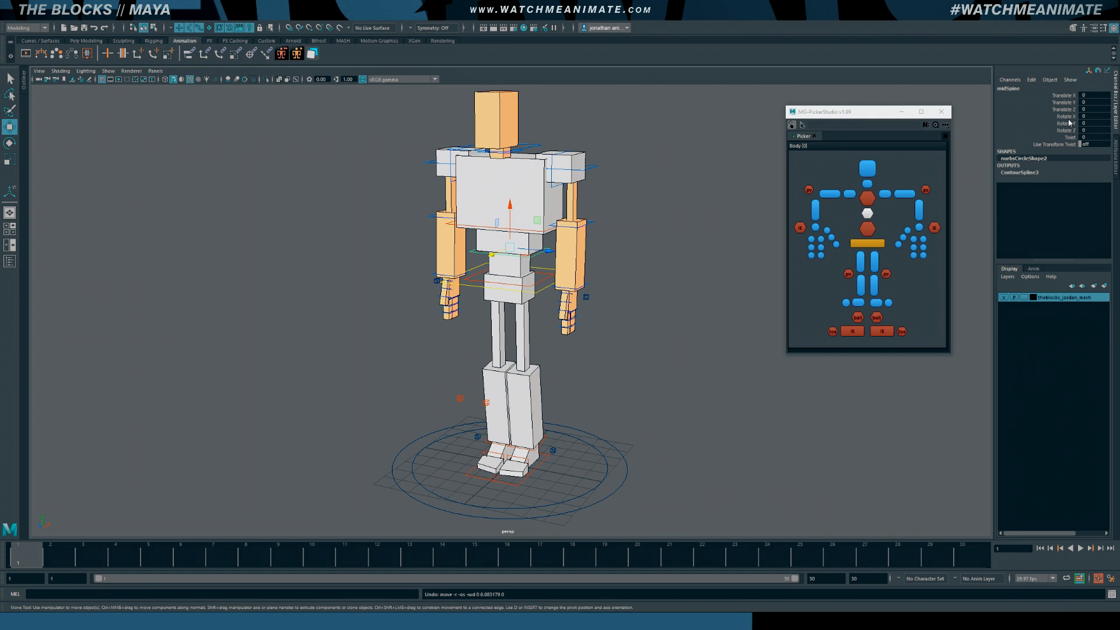
{"action": "left_click", "coordinate": [1072, 138]}
{"action": "middle_click_drag", "start_coordinate": [1067, 143], "coordinate": [1052, 150]}
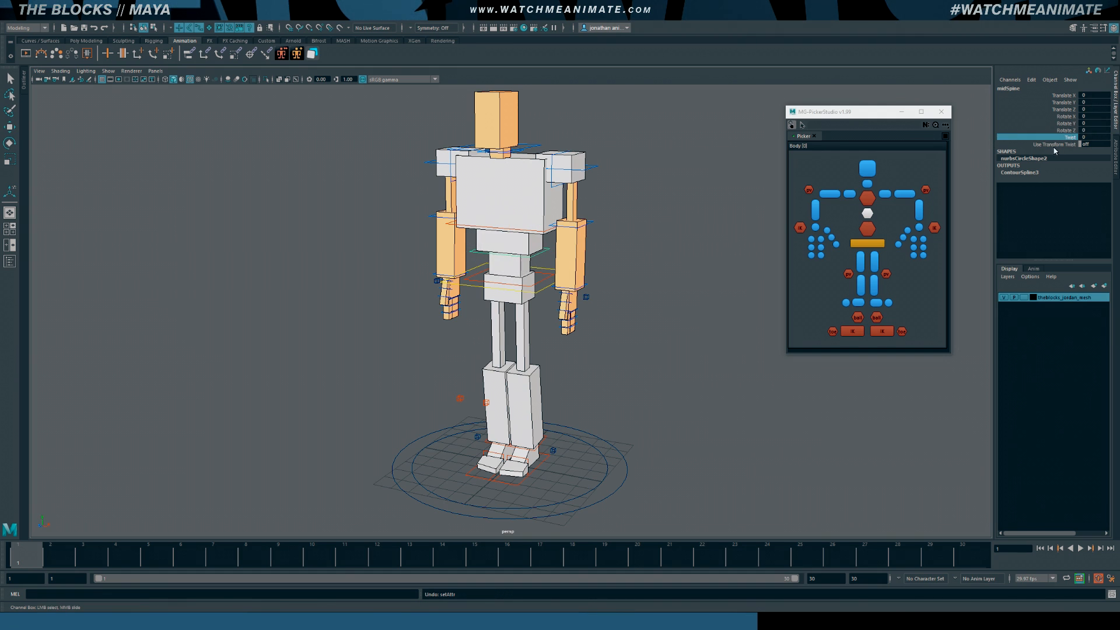
Select the hips control and try rotating the pelvis, undoing the rotation
{"action": "left_click", "coordinate": [540, 284]}
{"action": "key", "text": "e"}
{"action": "left_click", "coordinate": [530, 248]}
{"action": "left_click_drag", "start_coordinate": [530, 248], "coordinate": [554, 356]}
{"action": "middle_click_drag", "start_coordinate": [554, 355], "coordinate": [556, 329], "text": "alt"}
{"action": "scroll", "coordinate": [560, 330], "scroll_direction": "down", "scroll_amount": 1}
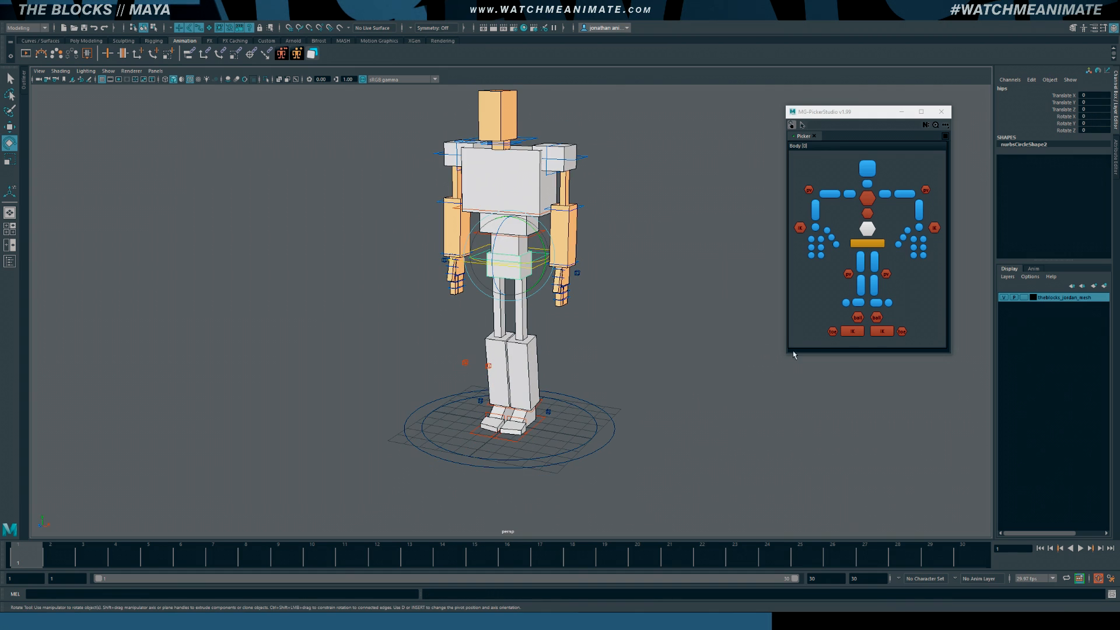
Switch both legs to FK by setting the FKIKSwitch of the left and right leg to 0
{"action": "left_click", "coordinate": [548, 416]}
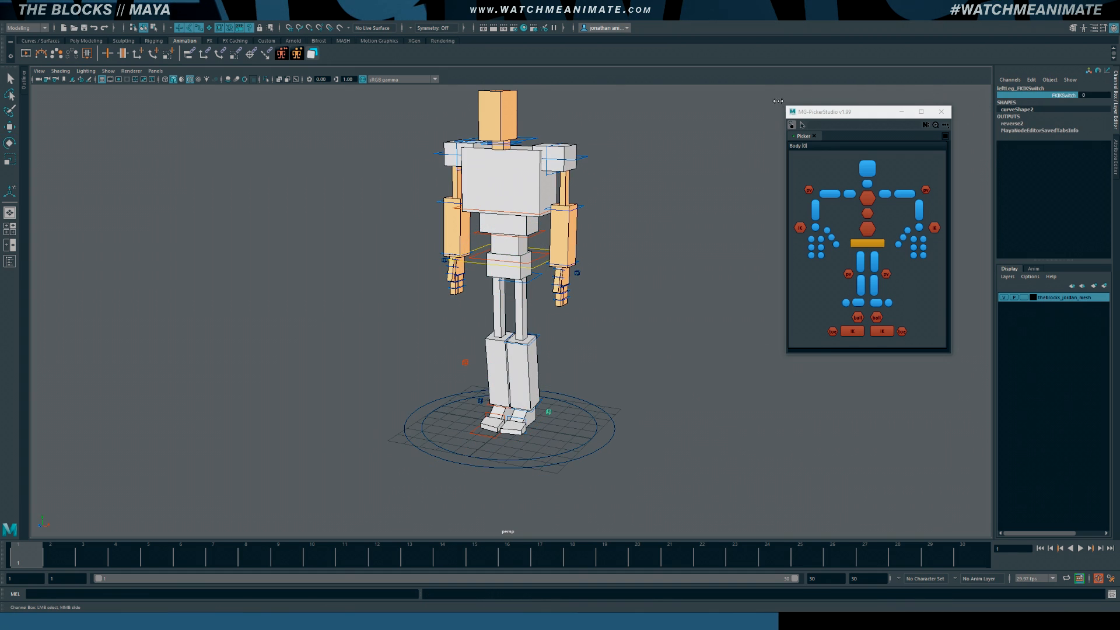
{"action": "left_click", "coordinate": [481, 402]}
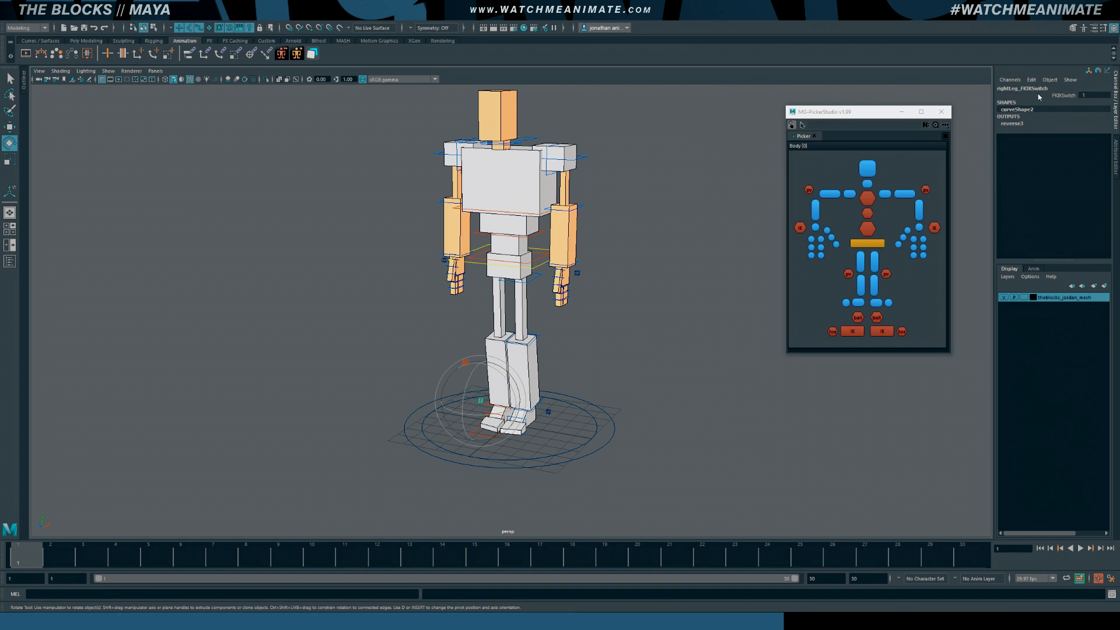
{"action": "scroll", "coordinate": [701, 255], "scroll_direction": "down", "scroll_amount": 1}
{"action": "middle_click_drag", "start_coordinate": [543, 411], "coordinate": [540, 442], "text": "alt"}
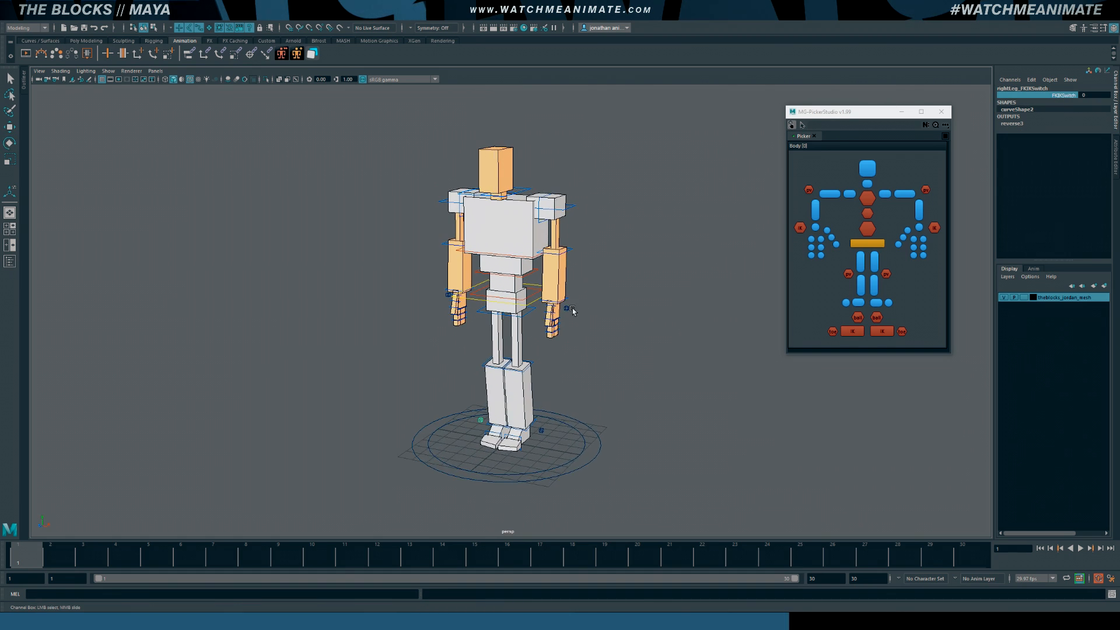
{"action": "scroll", "coordinate": [539, 442], "scroll_direction": "up", "scroll_amount": 2}
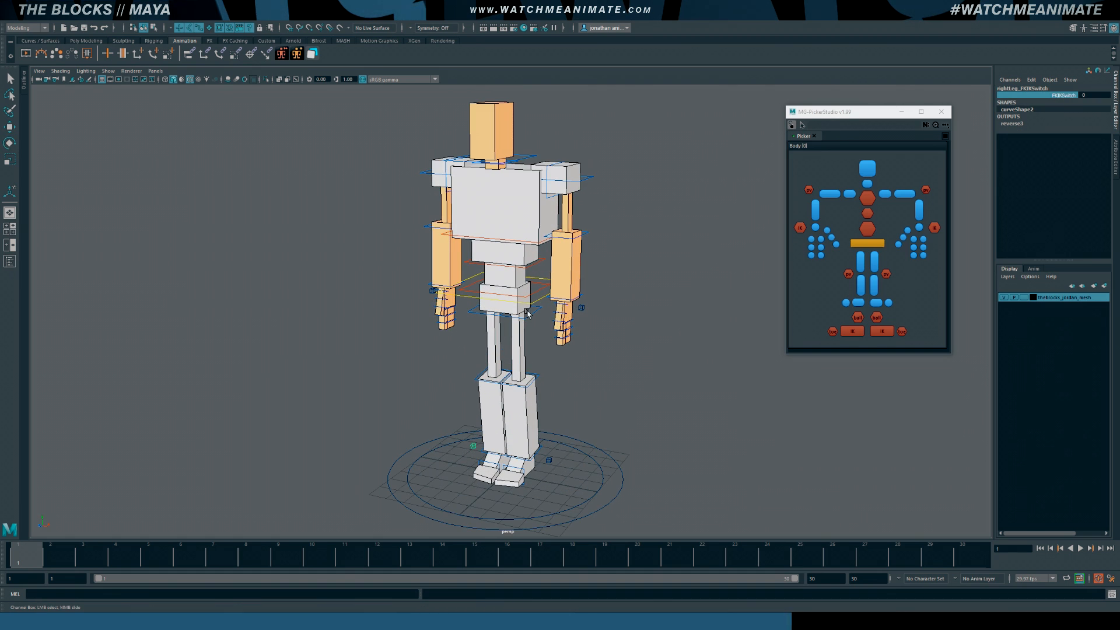
Select both FK hip controls and try rotating the legs together, undoing the rotations
{"action": "left_click", "coordinate": [529, 313]}
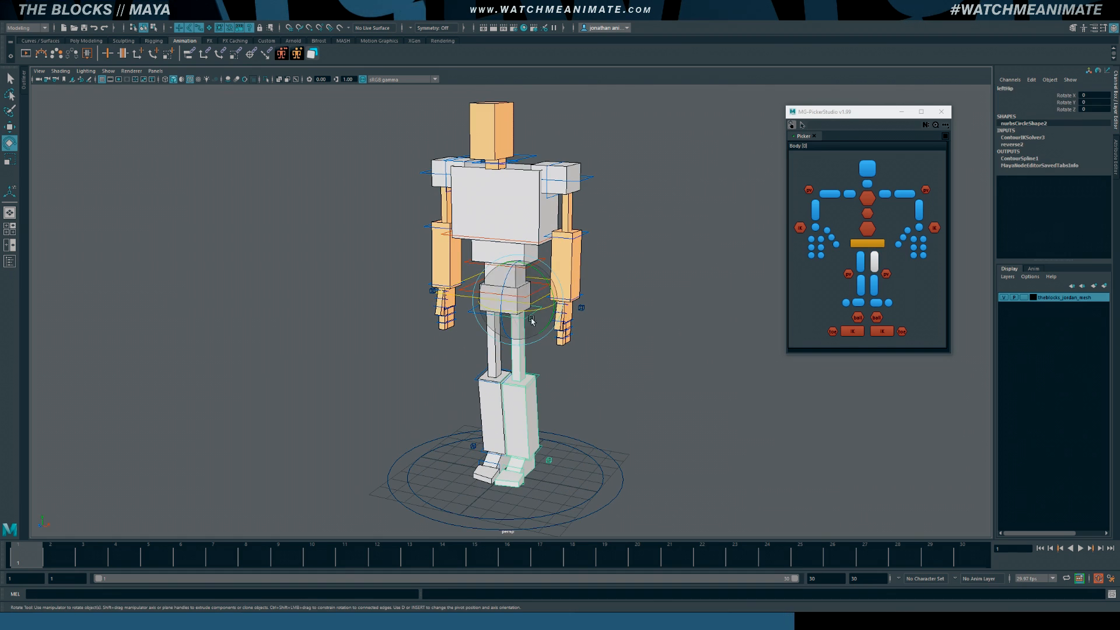
{"action": "left_click", "coordinate": [872, 262]}
{"action": "left_click_drag", "start_coordinate": [485, 268], "coordinate": [529, 297]}
{"action": "key", "text": "ctrl+z"}
{"action": "key", "text": "ctrl+z"}
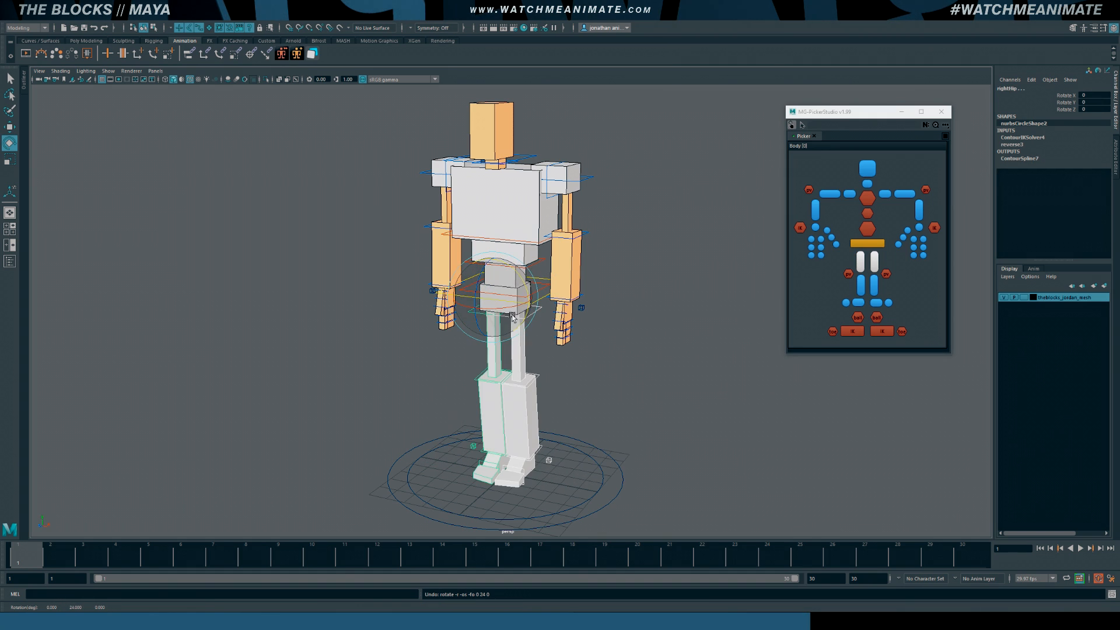
Select both FK knee controls and try bending the lower legs together, undoing each rotation
{"action": "left_click", "coordinate": [878, 287]}
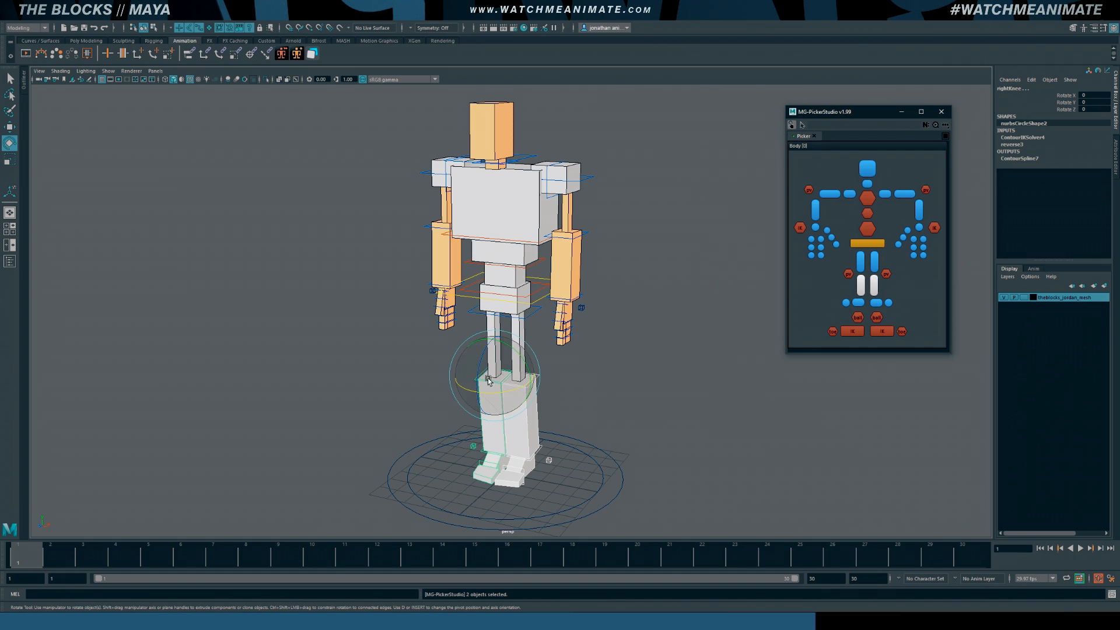
{"action": "left_click_drag", "start_coordinate": [495, 393], "coordinate": [497, 390]}
{"action": "key", "text": "ctrl+z"}
{"action": "mouse_move", "coordinate": [521, 353]}
{"action": "left_mouse_down"}
{"action": "mouse_move", "coordinate": [529, 367]}
{"action": "mouse_move", "coordinate": [515, 356]}
{"action": "left_mouse_up"}
{"action": "key", "text": "ctrl+z"}
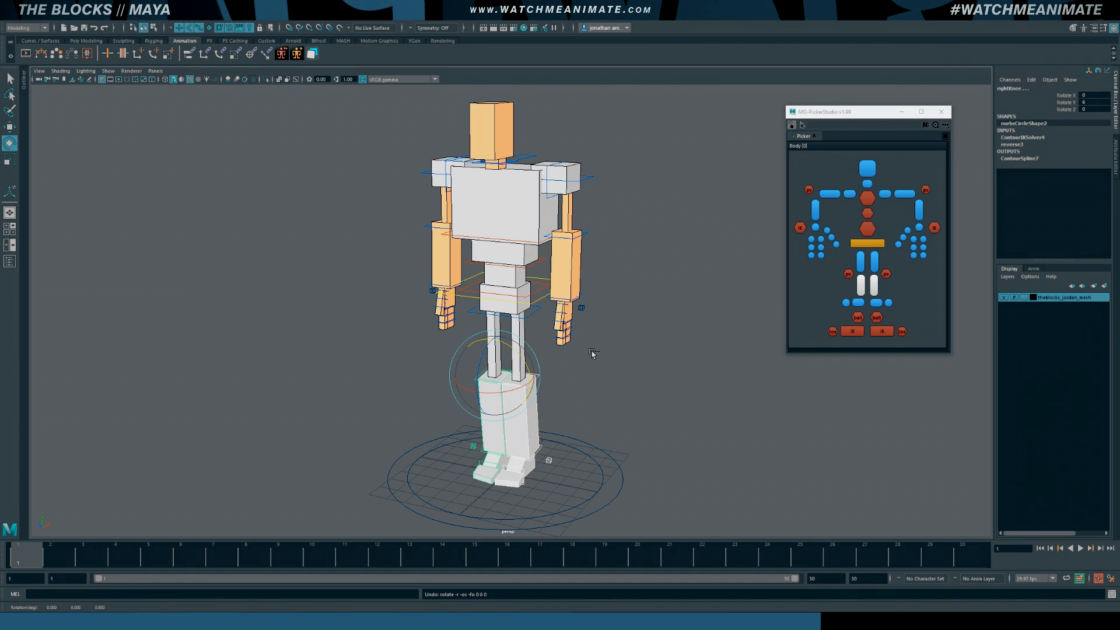
Select the FK ankle controls and the toe controls of both feet and try rotating them, undoing the rotations
{"action": "left_click", "coordinate": [875, 304]}
{"action": "left_click_drag", "start_coordinate": [495, 417], "coordinate": [499, 492]}
{"action": "key", "text": "ctrl+z"}
{"action": "key", "text": "ctrl+z"}
{"action": "key", "text": "ctrl+z"}
{"action": "left_click", "coordinate": [889, 303]}
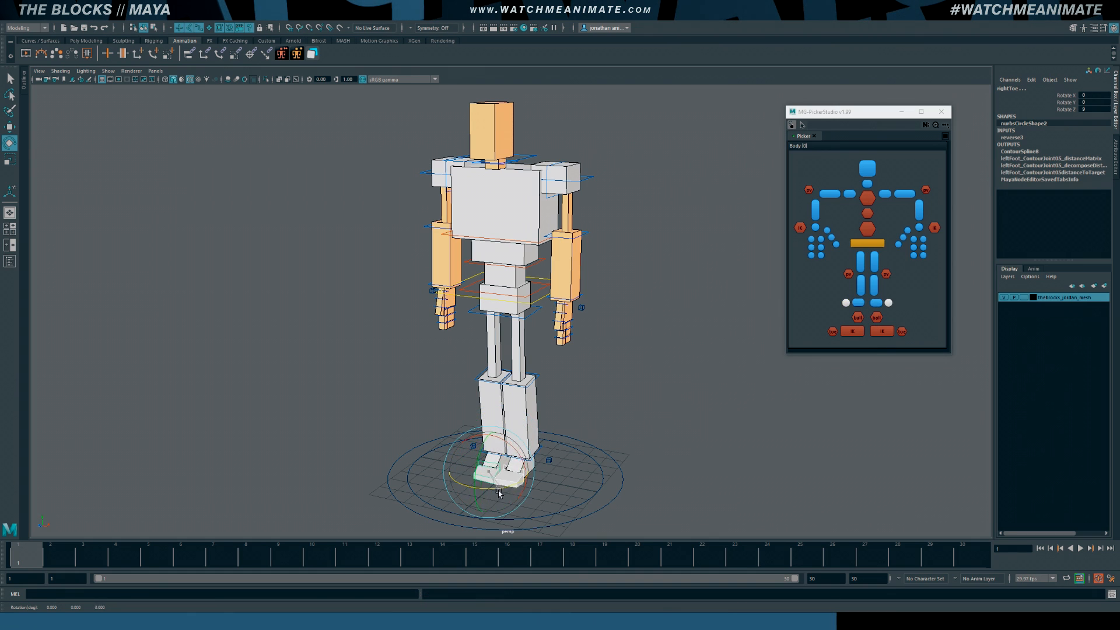
Switch the left leg back to IK with its FKIKSwitch attribute
{"action": "left_click", "coordinate": [565, 470]}
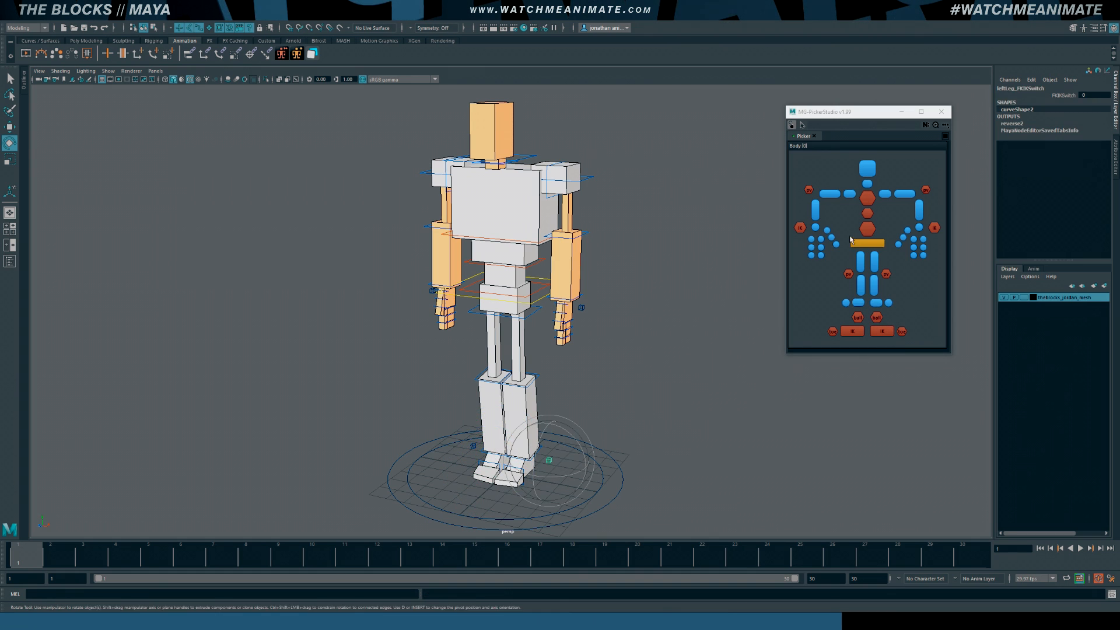
{"action": "left_click", "coordinate": [1055, 97]}
{"action": "middle_click_drag", "start_coordinate": [595, 393], "coordinate": [599, 355]}
{"action": "left_click_drag", "start_coordinate": [576, 377], "coordinate": [564, 386], "text": "alt"}
Set the left leg IK control's Space to upperBody and try rotating the upper body, undoing the rotation
{"action": "left_click", "coordinate": [542, 437]}
{"action": "key", "text": "e"}
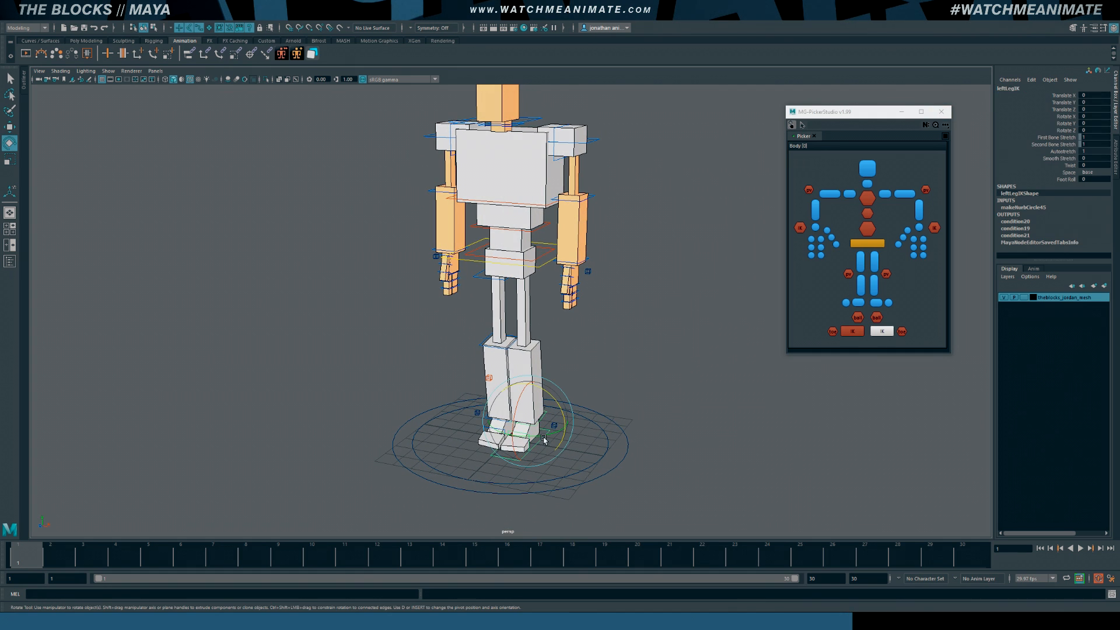
{"action": "left_click", "coordinate": [1088, 171]}
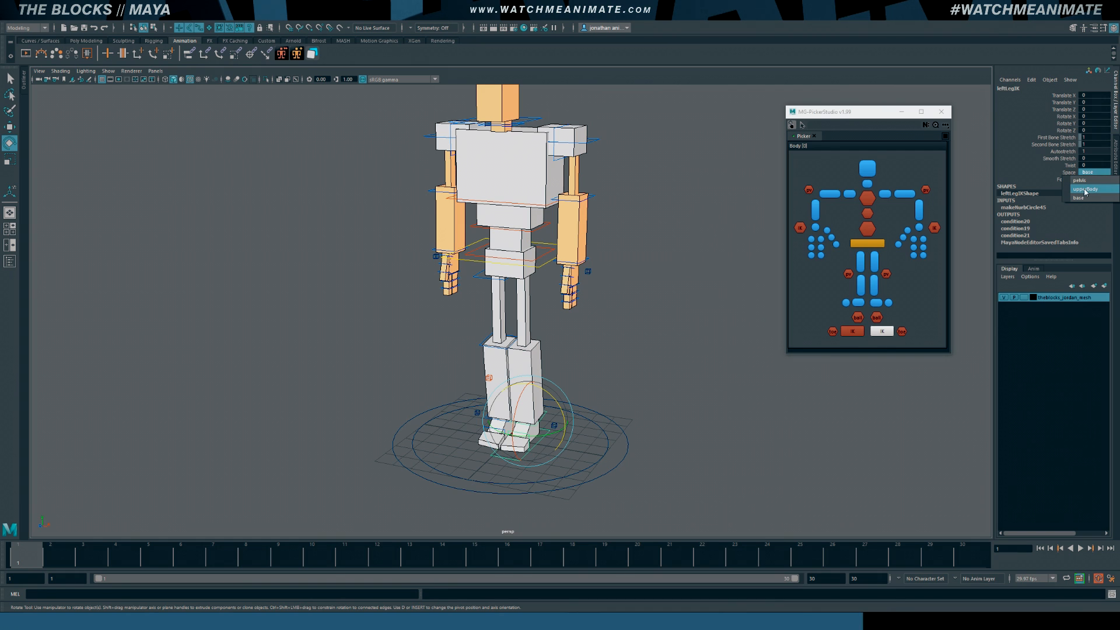
{"action": "left_click", "coordinate": [1085, 190]}
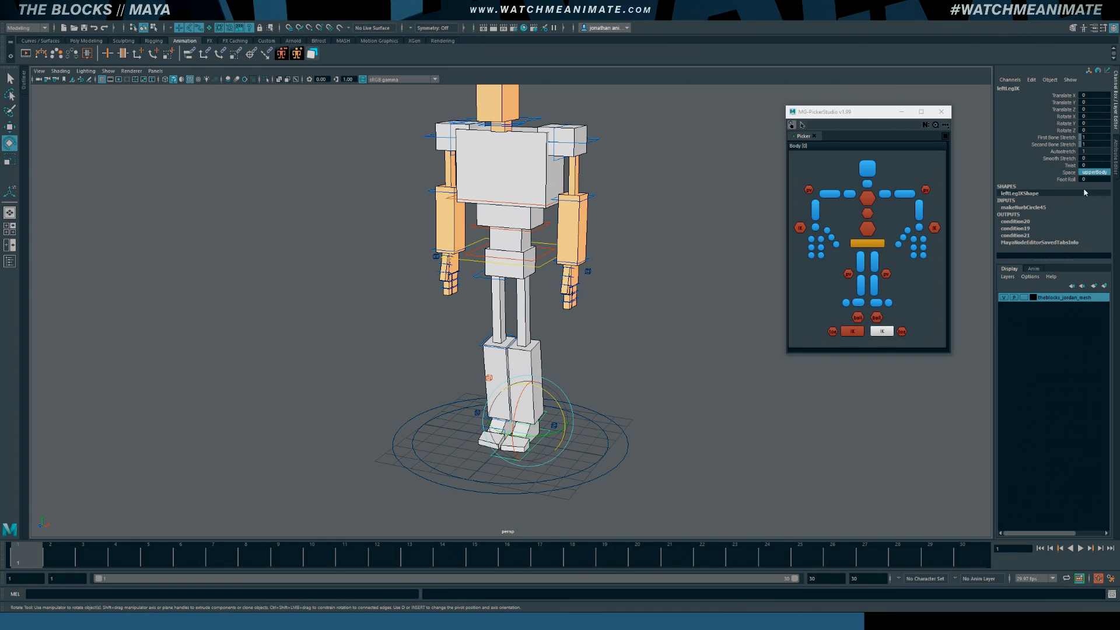
{"action": "left_click", "coordinate": [538, 270]}
{"action": "mouse_move", "coordinate": [537, 266]}
{"action": "left_mouse_down"}
{"action": "mouse_move", "coordinate": [528, 260]}
{"action": "mouse_move", "coordinate": [540, 261]}
{"action": "left_mouse_up"}
{"action": "key", "text": "ctrl+z"}
{"action": "key", "text": "ctrl+z"}
Switch the right leg back to IK by setting its FKIKSwitch to 1
{"action": "left_click", "coordinate": [1062, 95]}
{"action": "middle_click_drag", "start_coordinate": [1062, 96], "coordinate": [1018, 110]}
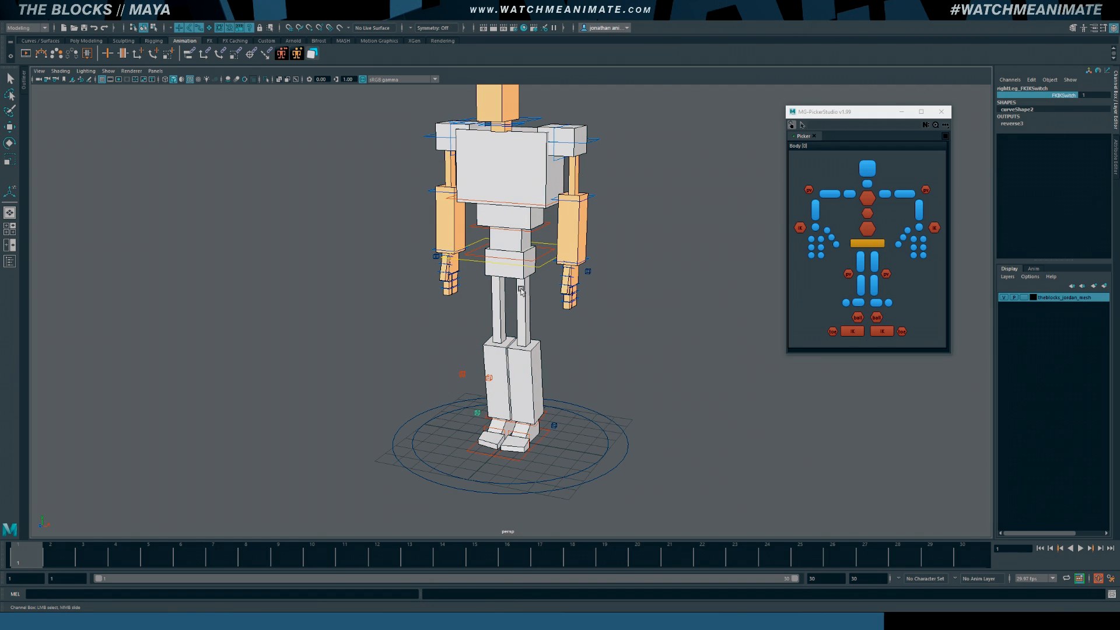
Try rotating the upper body before and after changing the left leg pole vector's Space, undoing the changes
{"action": "left_click", "coordinate": [538, 268]}
{"action": "key", "text": "e"}
{"action": "left_click_drag", "start_coordinate": [537, 269], "coordinate": [526, 267]}
{"action": "left_click", "coordinate": [489, 380]}
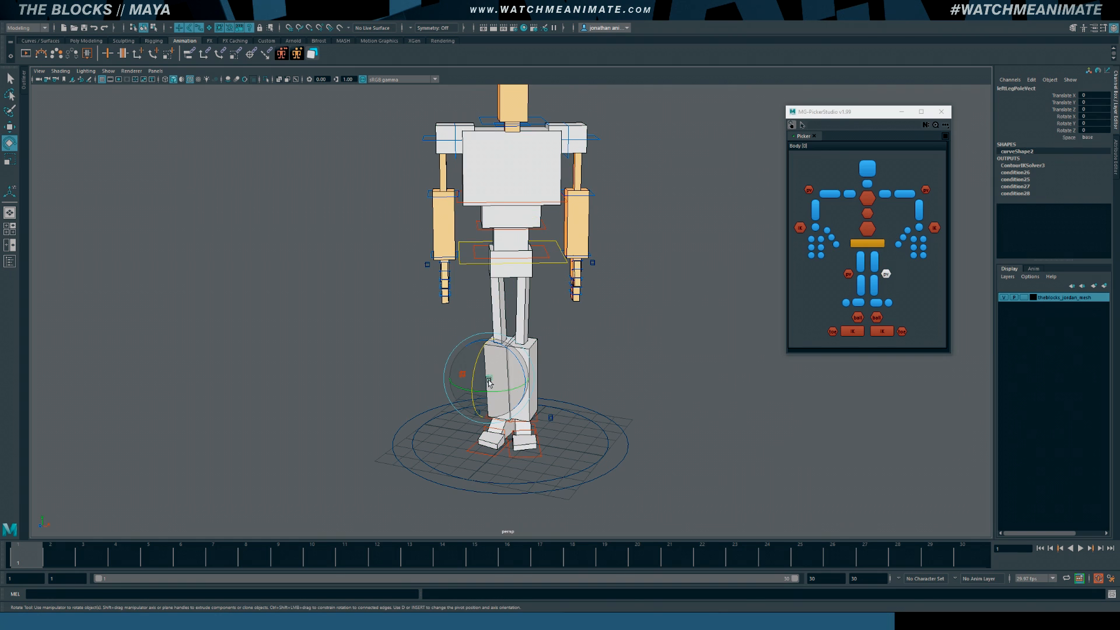
{"action": "left_click", "coordinate": [1089, 138]}
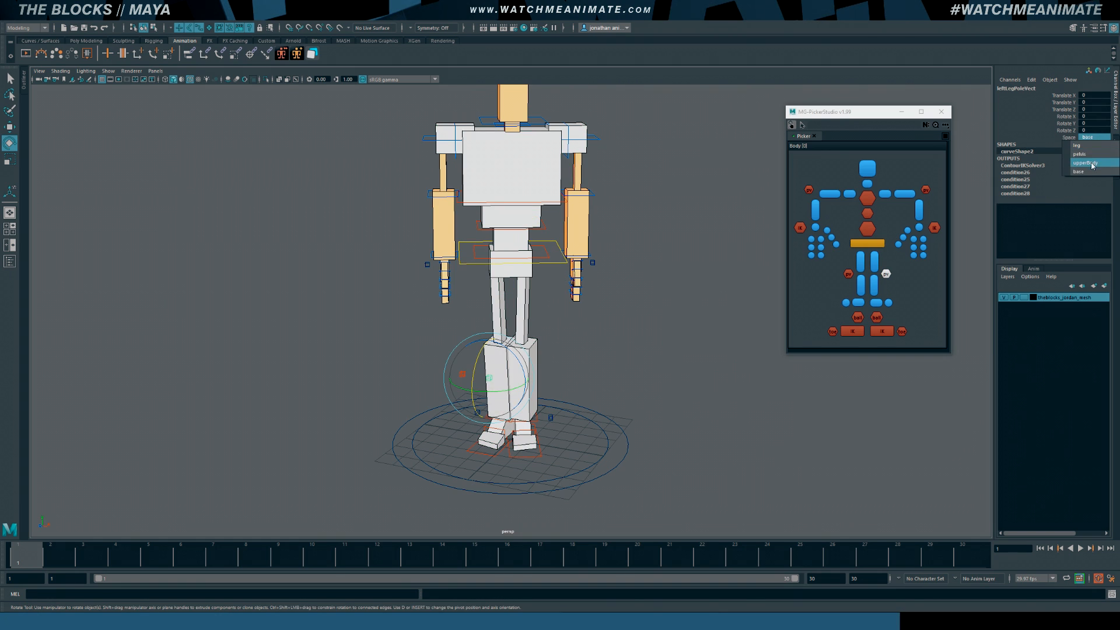
{"action": "left_click", "coordinate": [1089, 150]}
{"action": "left_click", "coordinate": [558, 264]}
{"action": "left_click_drag", "start_coordinate": [528, 257], "coordinate": [499, 274]}
{"action": "key", "text": "ctrl+z"}
{"action": "key", "text": "ctrl+z"}
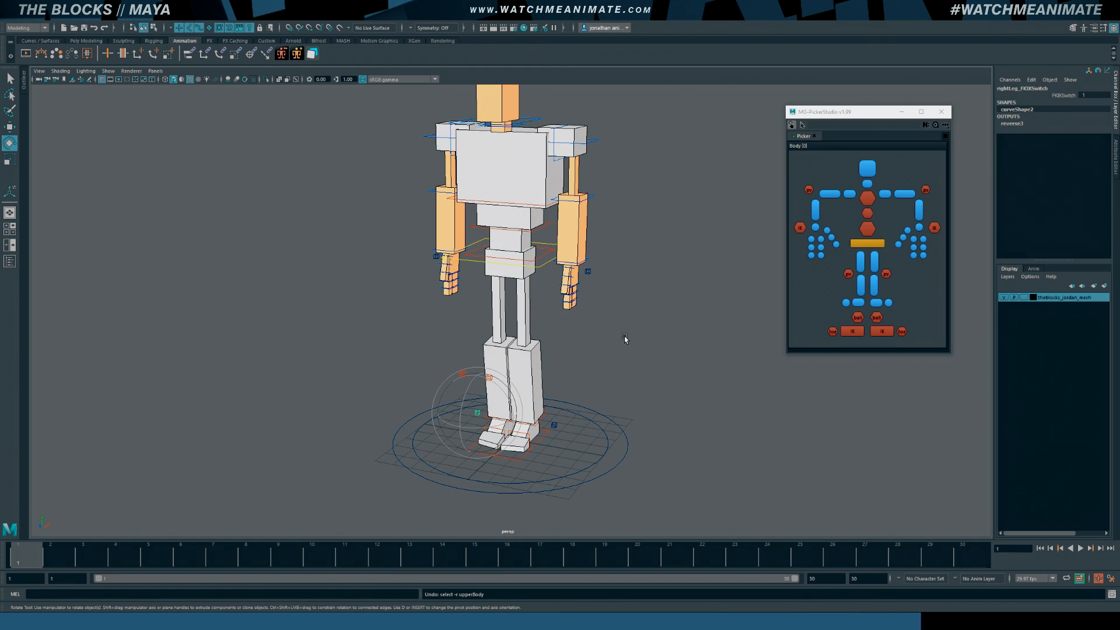
Deselect all rig controls and close the picker window
{"action": "right_click_drag", "start_coordinate": [624, 340], "coordinate": [594, 368], "text": "alt"}
{"action": "left_click", "coordinate": [578, 382]}
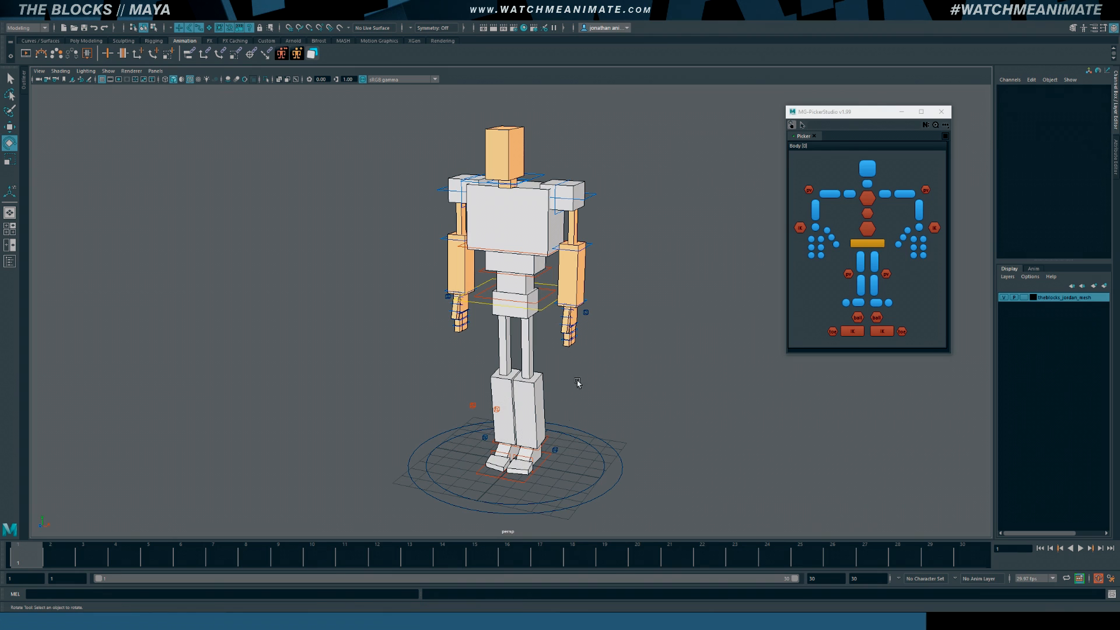
{"action": "middle_click_drag", "start_coordinate": [588, 366], "coordinate": [585, 350], "text": "alt"}
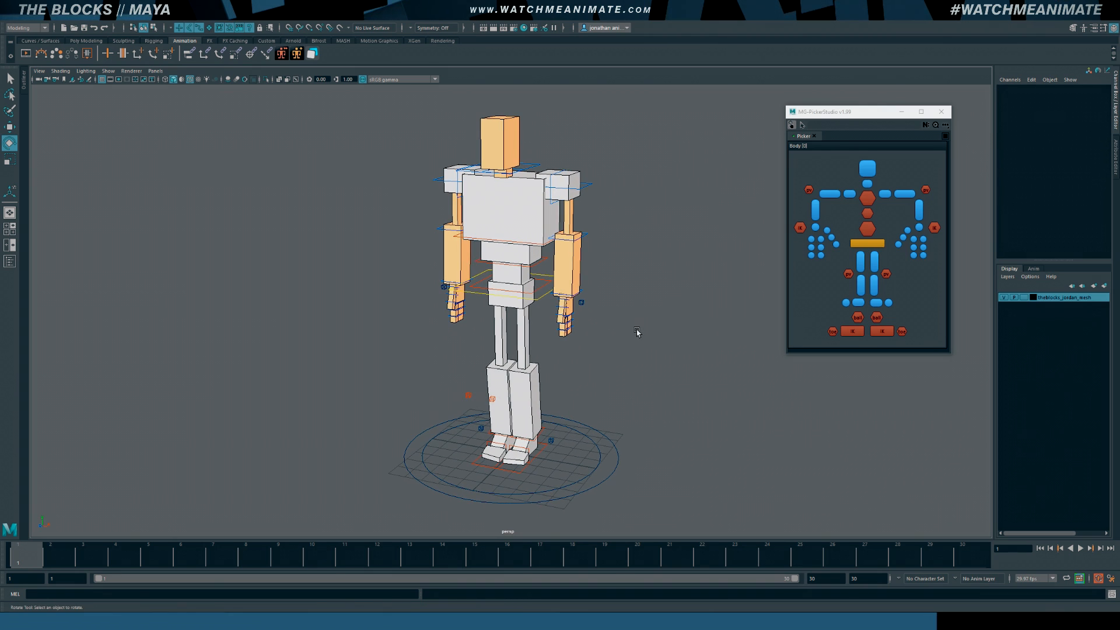
{"action": "left_click", "coordinate": [940, 111]}
{"action": "left_click_drag", "start_coordinate": [713, 225], "coordinate": [656, 332], "text": "alt"}
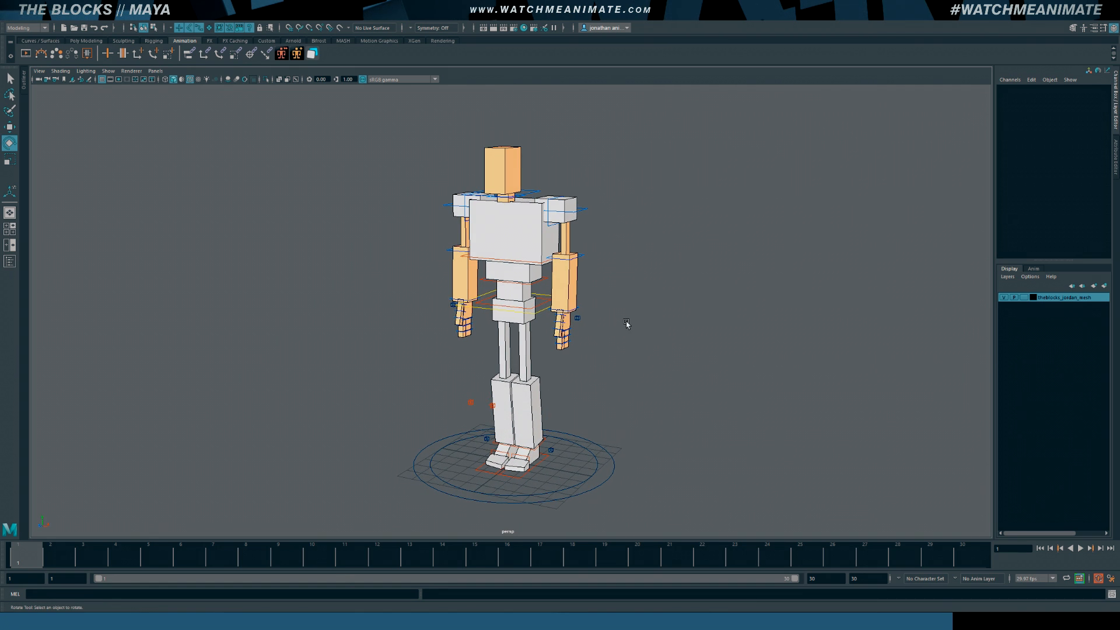
Hide the control curves in the viewport and reset Scale X, Y and Z of all body block meshes to 1
{"action": "left_click", "coordinate": [108, 70]}
{"action": "left_click", "coordinate": [140, 127]}
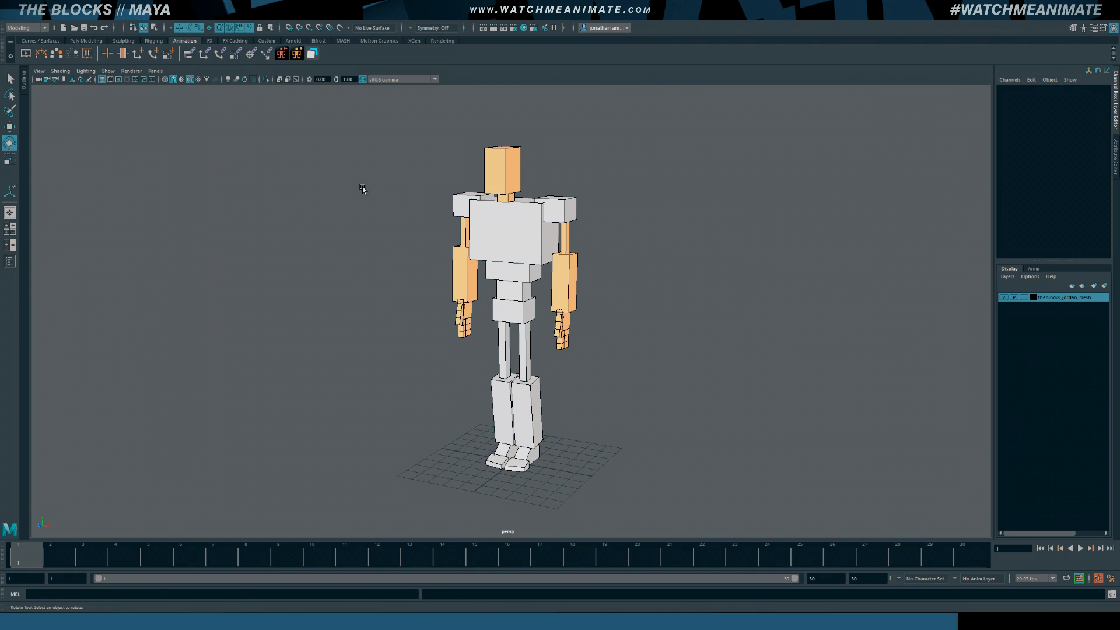
{"action": "left_click_drag", "start_coordinate": [412, 138], "coordinate": [598, 481]}
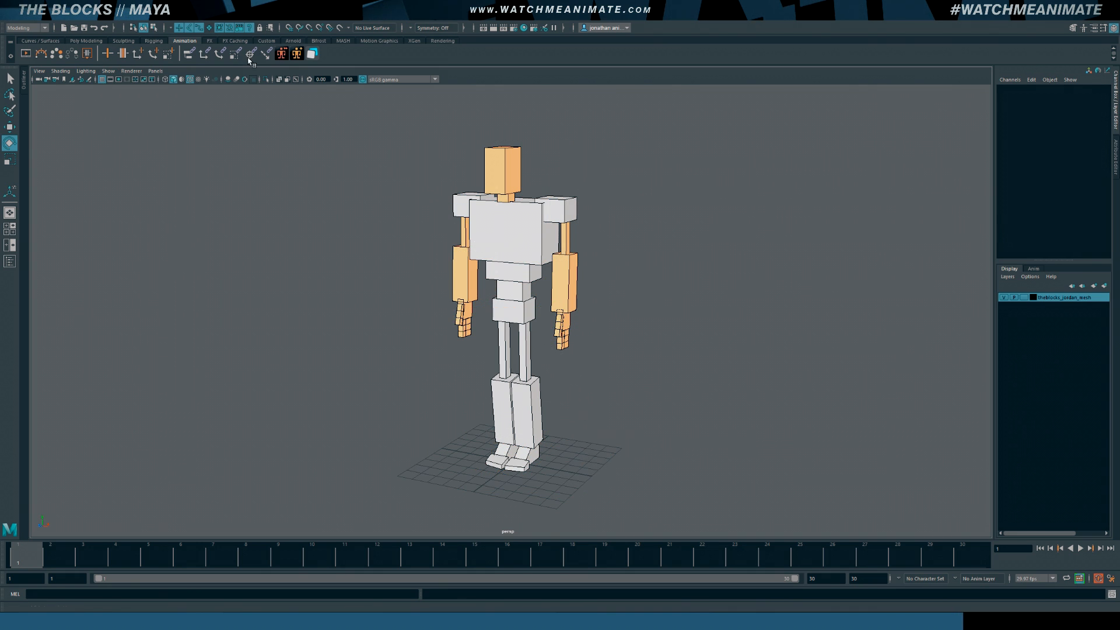
{"action": "left_click", "coordinate": [209, 27]}
{"action": "left_click_drag", "start_coordinate": [368, 110], "coordinate": [610, 495]}
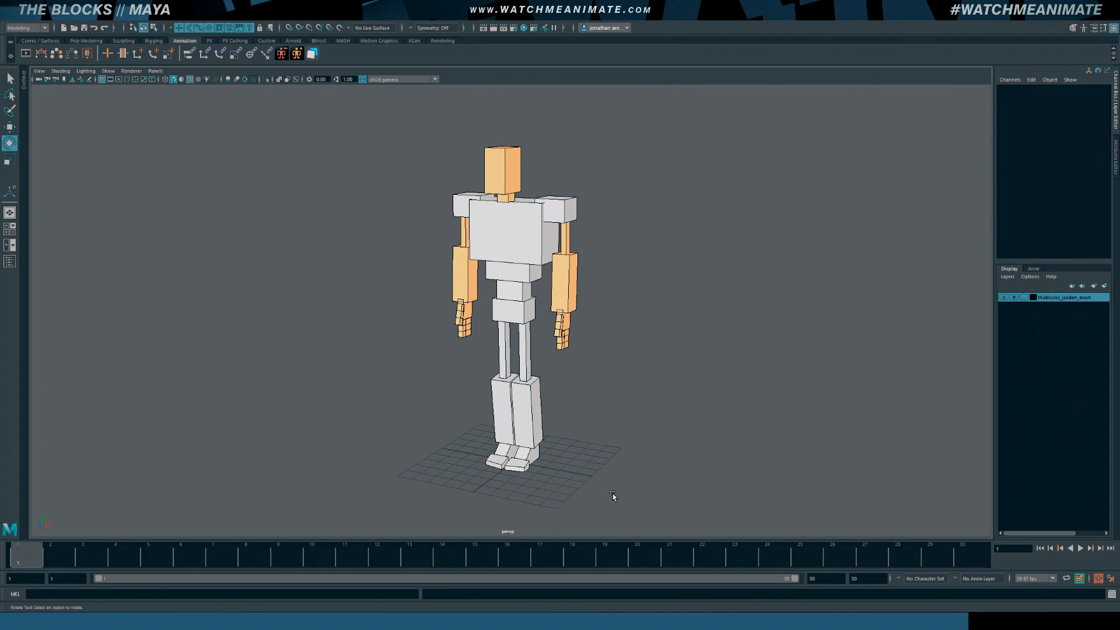
{"action": "left_click_drag", "start_coordinate": [1096, 137], "coordinate": [1094, 151]}
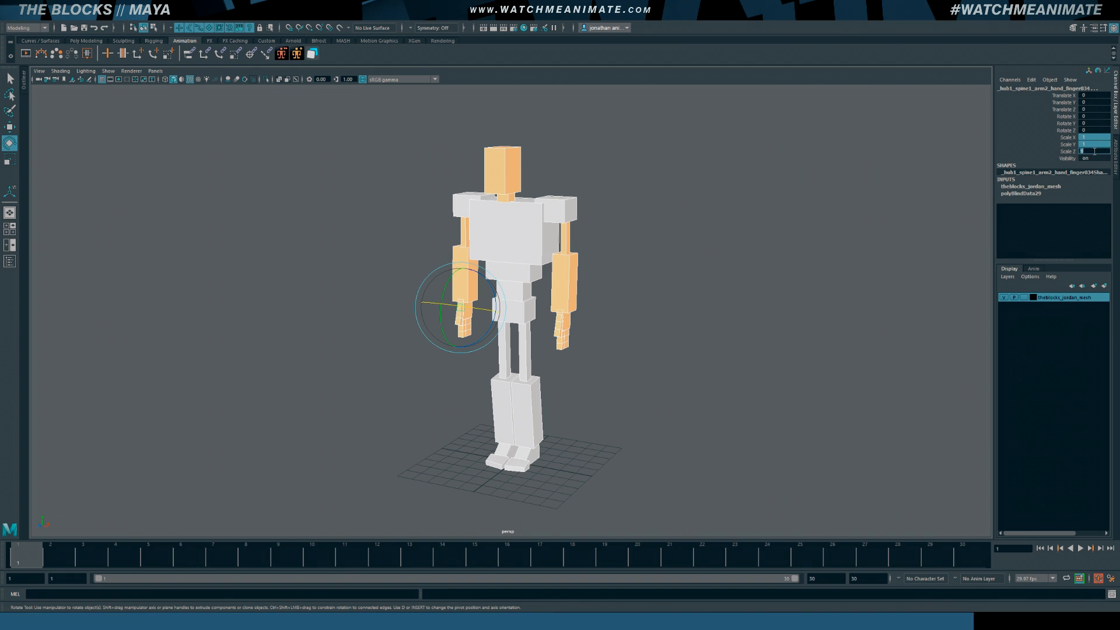
{"action": "key", "text": "Return"}
{"action": "left_click", "coordinate": [611, 296]}
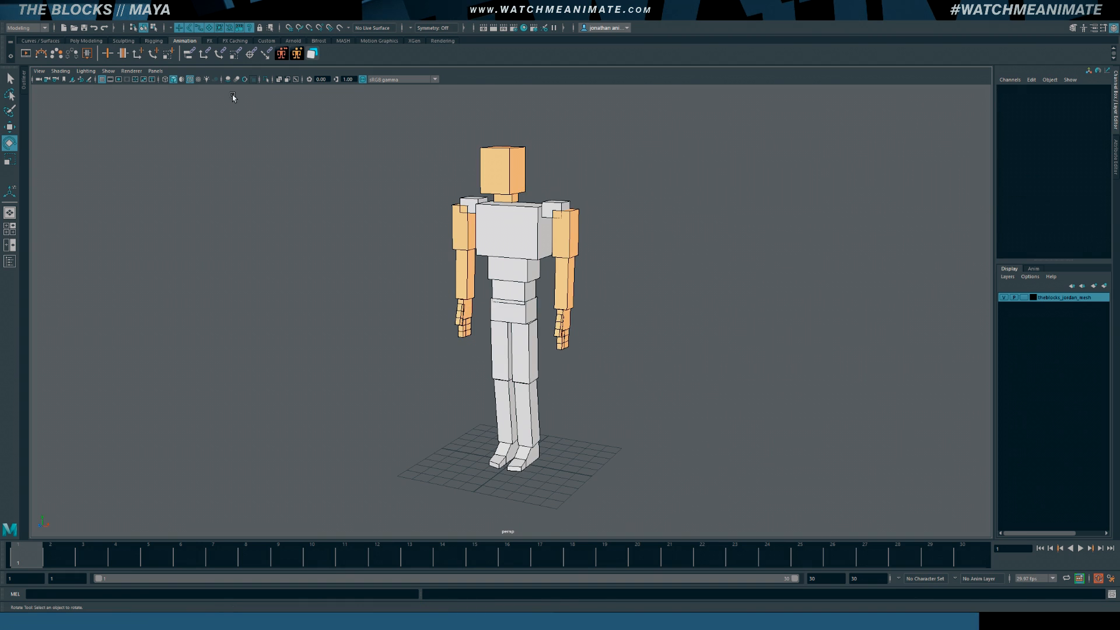
Show the control curves in the viewport again
{"action": "left_click", "coordinate": [108, 71]}
{"action": "left_click", "coordinate": [134, 123]}
Select both clavicle controls and the neck control in front wireframe view, and reset their Translate X, Y and Z to 0
{"action": "left_click_drag", "start_coordinate": [510, 264], "coordinate": [540, 260], "text": "alt"}
{"action": "key", "text": "space"}
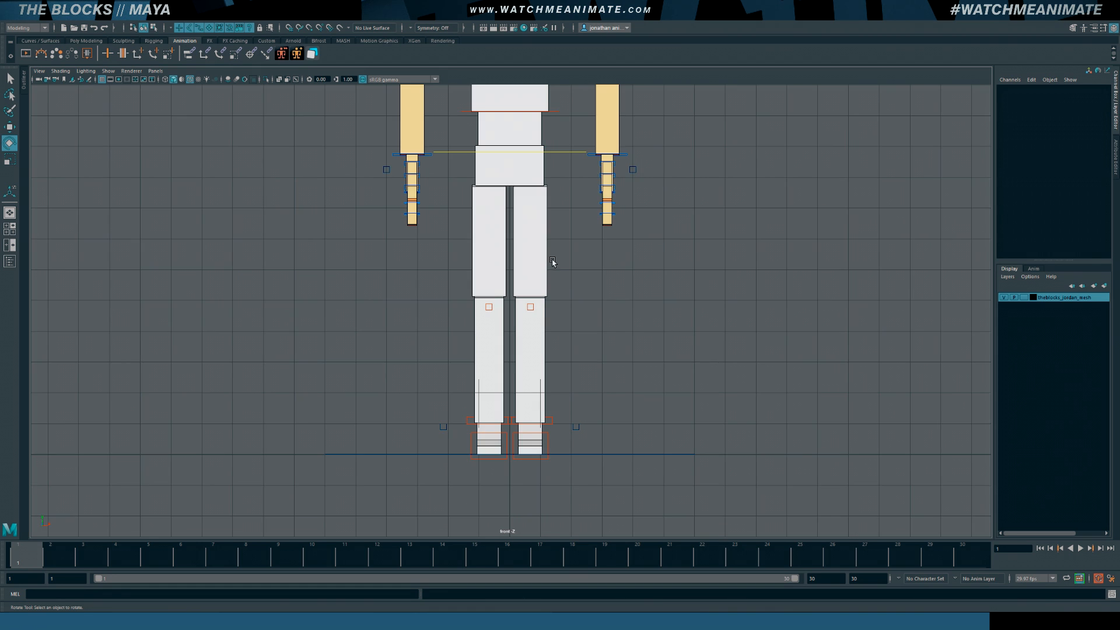
{"action": "scroll", "coordinate": [553, 263], "scroll_direction": "down", "scroll_amount": 3}
{"action": "scroll", "coordinate": [542, 308], "scroll_direction": "up", "scroll_amount": 2}
{"action": "key", "text": "4"}
{"action": "scroll", "coordinate": [482, 300], "scroll_direction": "up", "scroll_amount": 2}
{"action": "scroll", "coordinate": [482, 300], "scroll_direction": "up", "scroll_amount": 1}
{"action": "left_click", "coordinate": [405, 270]}
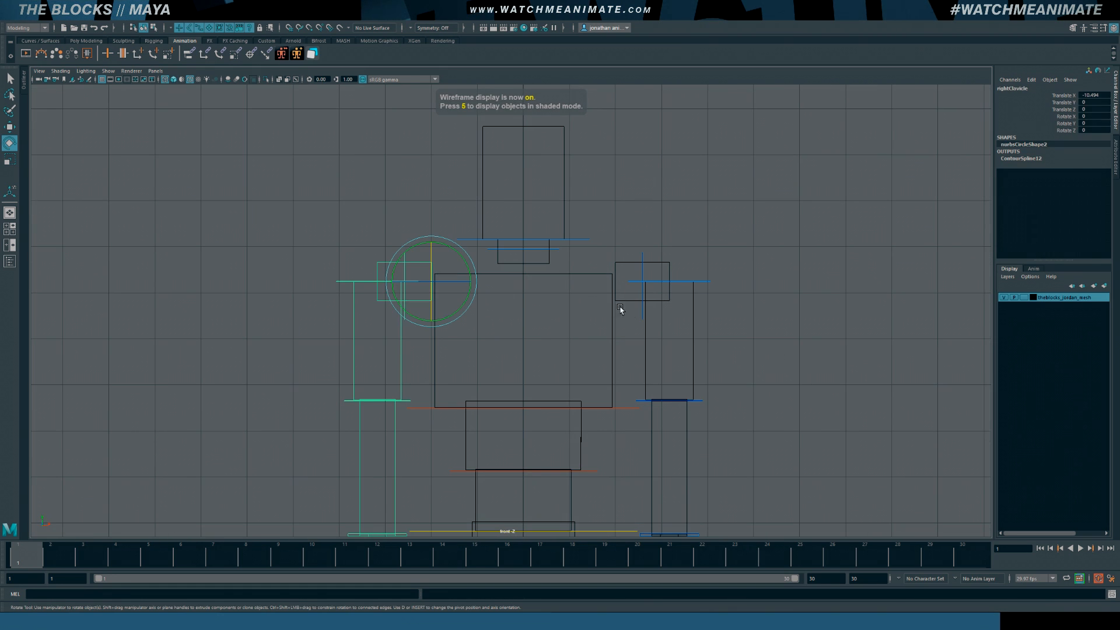
{"action": "left_click", "coordinate": [642, 269]}
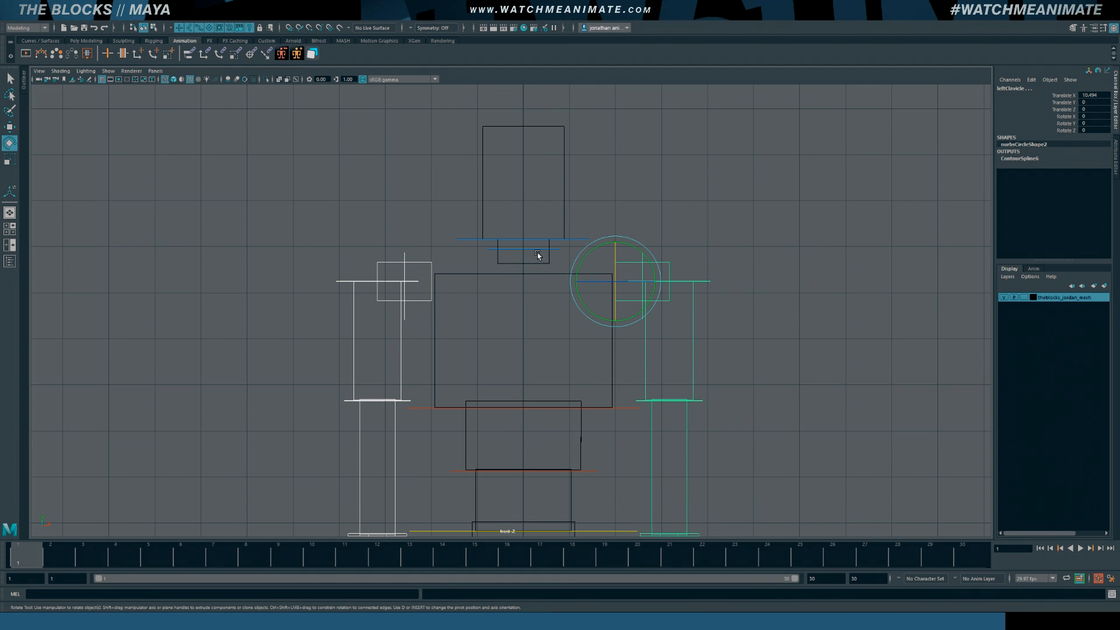
{"action": "left_click", "coordinate": [554, 250]}
{"action": "left_click_drag", "start_coordinate": [1085, 96], "coordinate": [1091, 110]}
{"action": "type", "text": "0"}
{"action": "key", "text": "Return"}
{"action": "left_click", "coordinate": [761, 292]}
Return to the perspective view and display the rig in shaded mode
{"action": "key", "text": "space"}
{"action": "key", "text": "space"}
{"action": "mouse_move", "coordinate": [761, 293]}
{"action": "left_mouse_down", "text": "alt"}
{"action": "mouse_move", "coordinate": [649, 325]}
{"action": "mouse_move", "coordinate": [612, 305]}
{"action": "mouse_move", "coordinate": [619, 314]}
{"action": "left_mouse_up", "text": "alt"}
{"action": "key", "text": "5"}
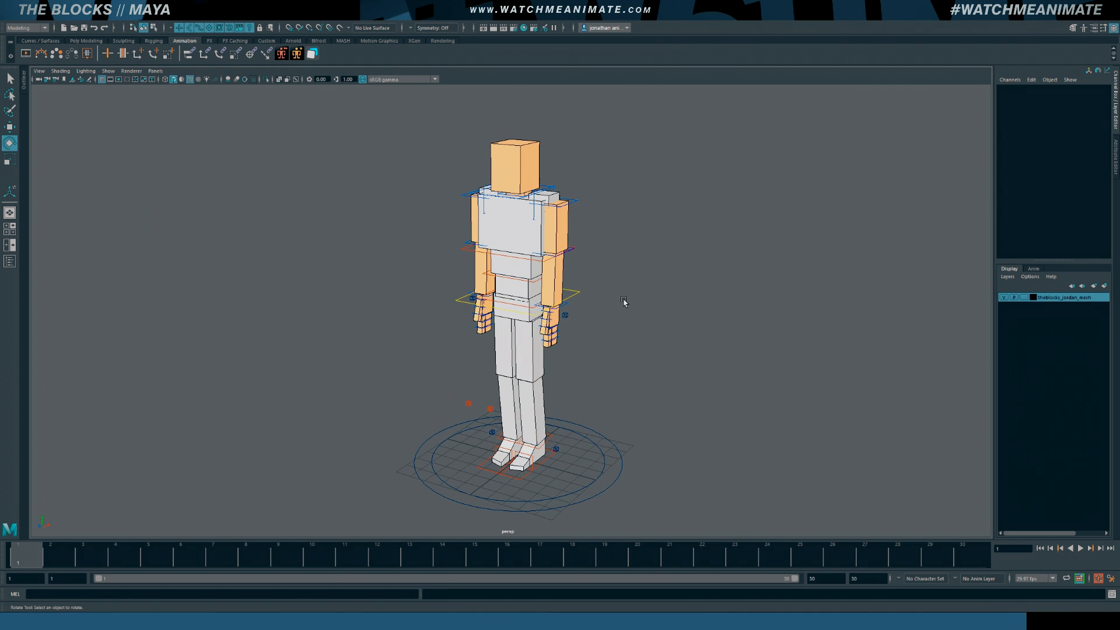
Try rotating the left shoulder control and moving a torso control, undoing each change
{"action": "left_click", "coordinate": [576, 202]}
{"action": "mouse_move", "coordinate": [582, 202]}
{"action": "left_mouse_down"}
{"action": "mouse_move", "coordinate": [594, 175]}
{"action": "mouse_move", "coordinate": [596, 193]}
{"action": "left_mouse_up"}
{"action": "key", "text": "ctrl+z"}
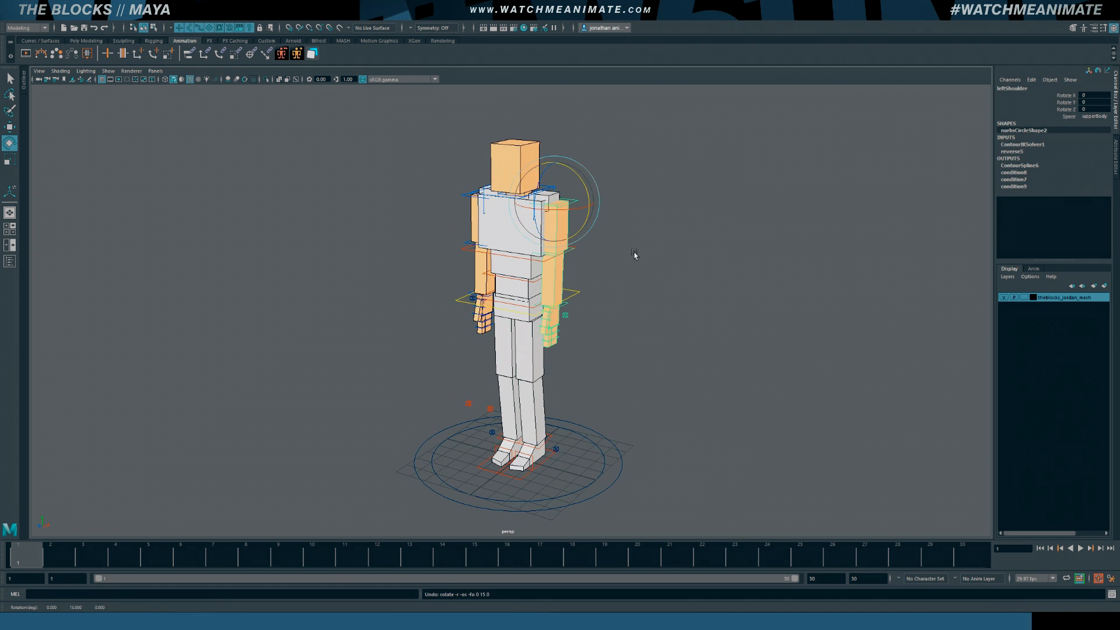
{"action": "left_click", "coordinate": [651, 286]}
{"action": "left_click", "coordinate": [525, 261]}
{"action": "key", "text": "w"}
{"action": "middle_click_drag", "start_coordinate": [548, 219], "coordinate": [563, 199]}
{"action": "key", "text": "ctrl+z"}
{"action": "left_click", "coordinate": [663, 340]}
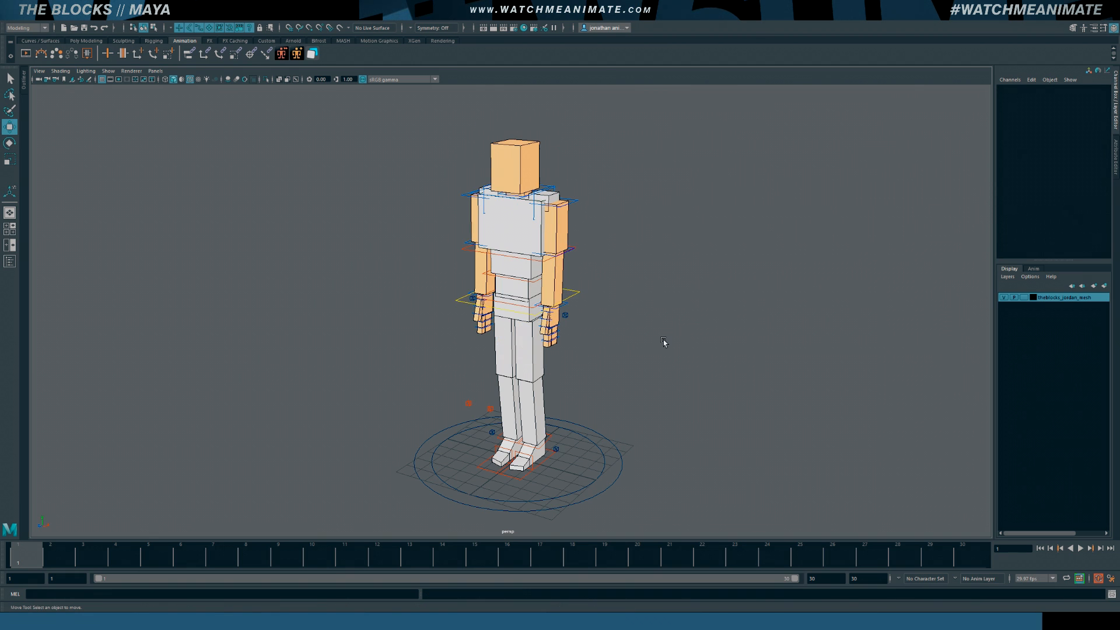
Hide the control curves in the viewport and turn on smooth mesh preview for all body block meshes
{"action": "left_click", "coordinate": [108, 71]}
{"action": "left_click", "coordinate": [122, 124]}
{"action": "left_click_drag", "start_coordinate": [392, 127], "coordinate": [592, 511]}
{"action": "key", "text": "3"}
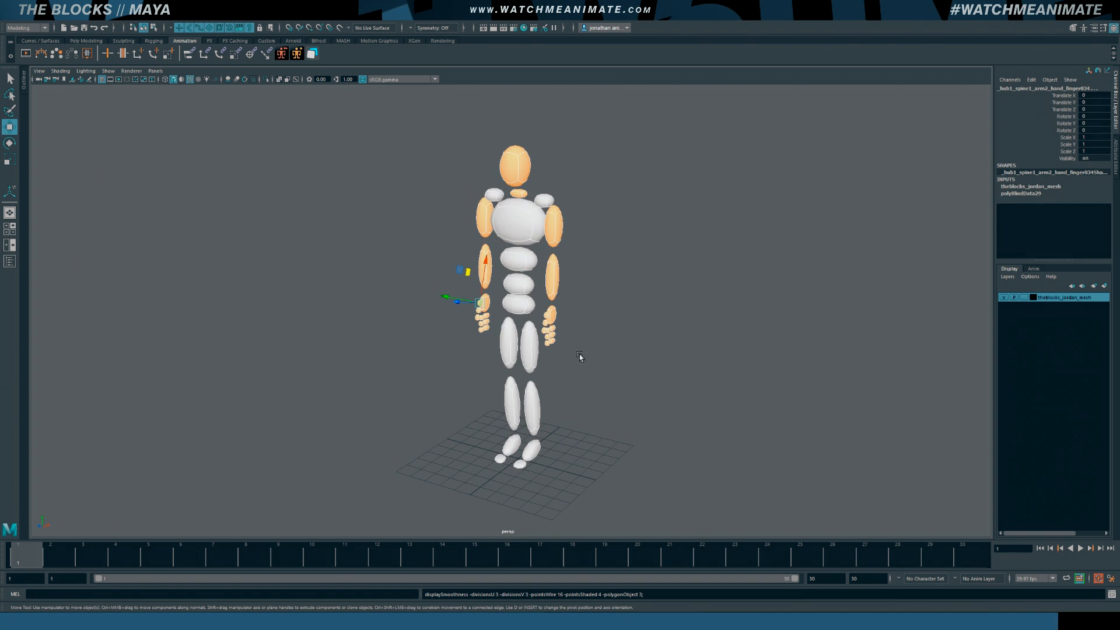
Show the control curves again and try moving two upper-body controls on the smoothed character, undoing each change
{"action": "left_click", "coordinate": [109, 73]}
{"action": "left_click", "coordinate": [129, 125]}
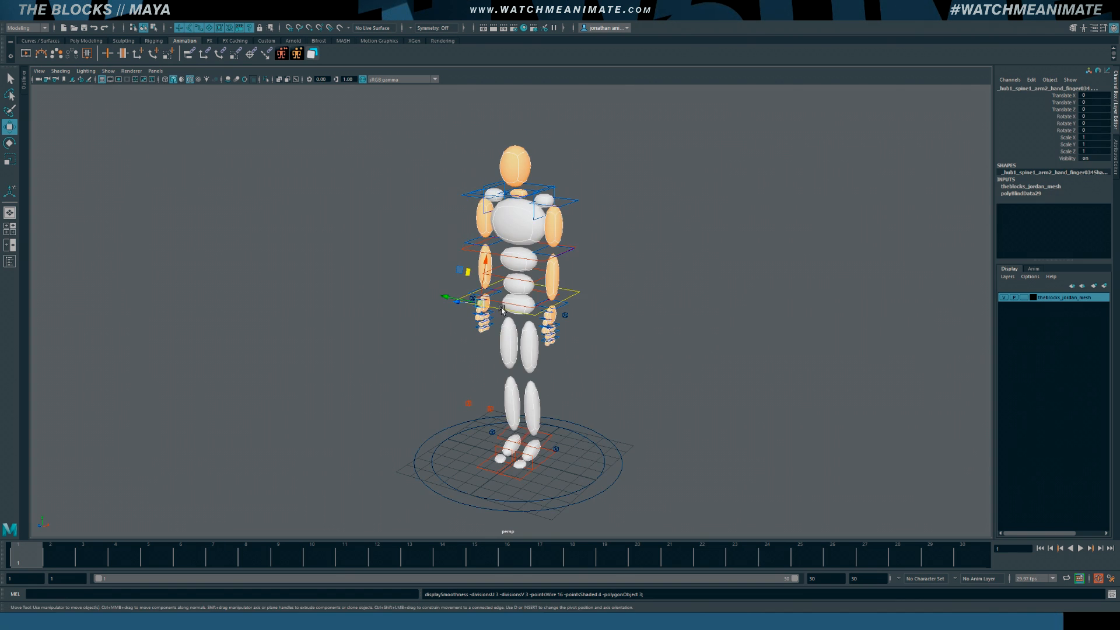
{"action": "left_click_drag", "start_coordinate": [443, 291], "coordinate": [476, 294], "text": "alt"}
{"action": "left_click", "coordinate": [456, 243]}
{"action": "left_click_drag", "start_coordinate": [456, 242], "coordinate": [462, 161], "text": "alt"}
{"action": "key", "text": "ctrl+z"}
{"action": "left_click", "coordinate": [465, 203]}
{"action": "left_click_drag", "start_coordinate": [469, 256], "coordinate": [541, 268], "text": "alt"}
{"action": "key", "text": "ctrl+z"}
Hide the control curves and turn off smooth mesh preview for all body block meshes
{"action": "left_click", "coordinate": [110, 72]}
{"action": "left_click", "coordinate": [125, 127]}
{"action": "left_click_drag", "start_coordinate": [428, 229], "coordinate": [473, 244], "text": "alt"}
{"action": "middle_click_drag", "start_coordinate": [473, 244], "coordinate": [445, 225], "text": "alt"}
{"action": "left_click_drag", "start_coordinate": [403, 134], "coordinate": [591, 451]}
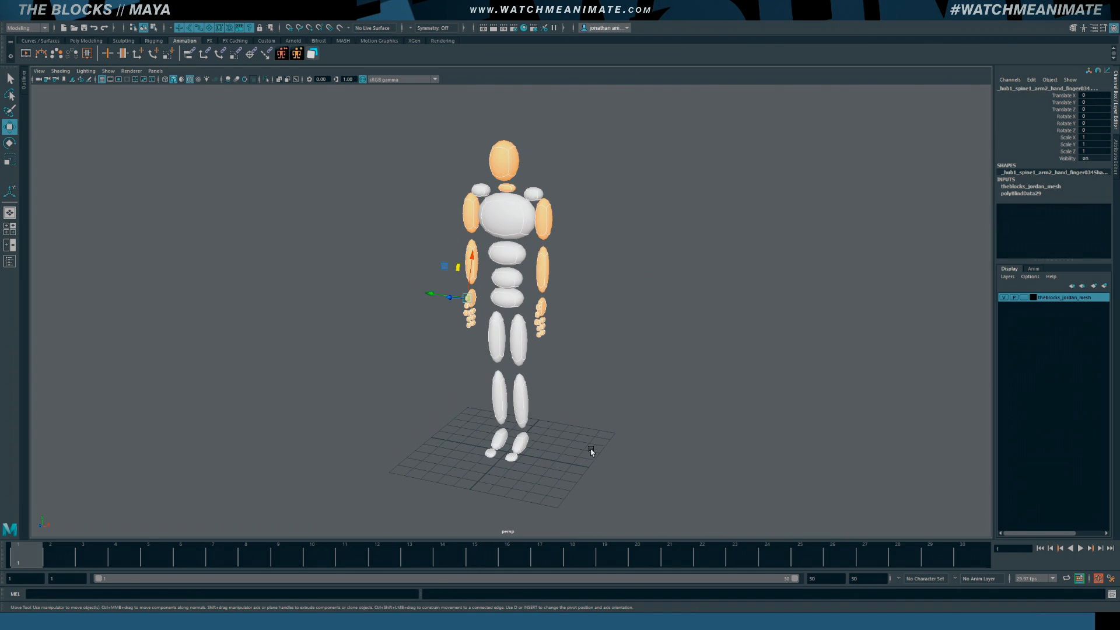
{"action": "key", "text": "1"}
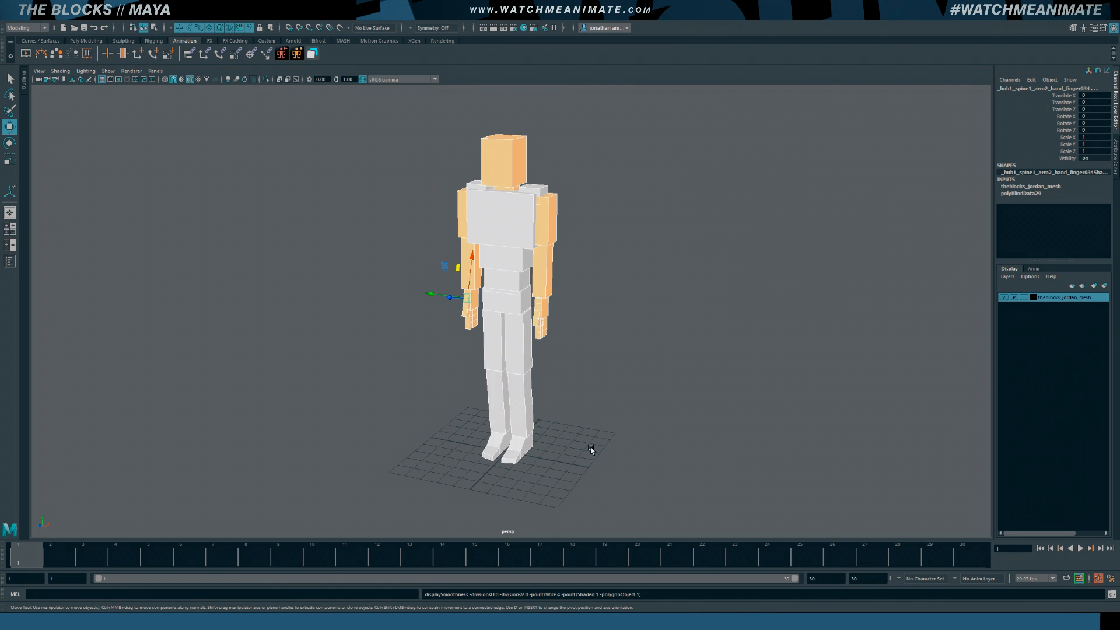
Show the control curves in the viewport and deselect the body block meshes
{"action": "left_click", "coordinate": [109, 70]}
{"action": "left_click", "coordinate": [125, 128]}
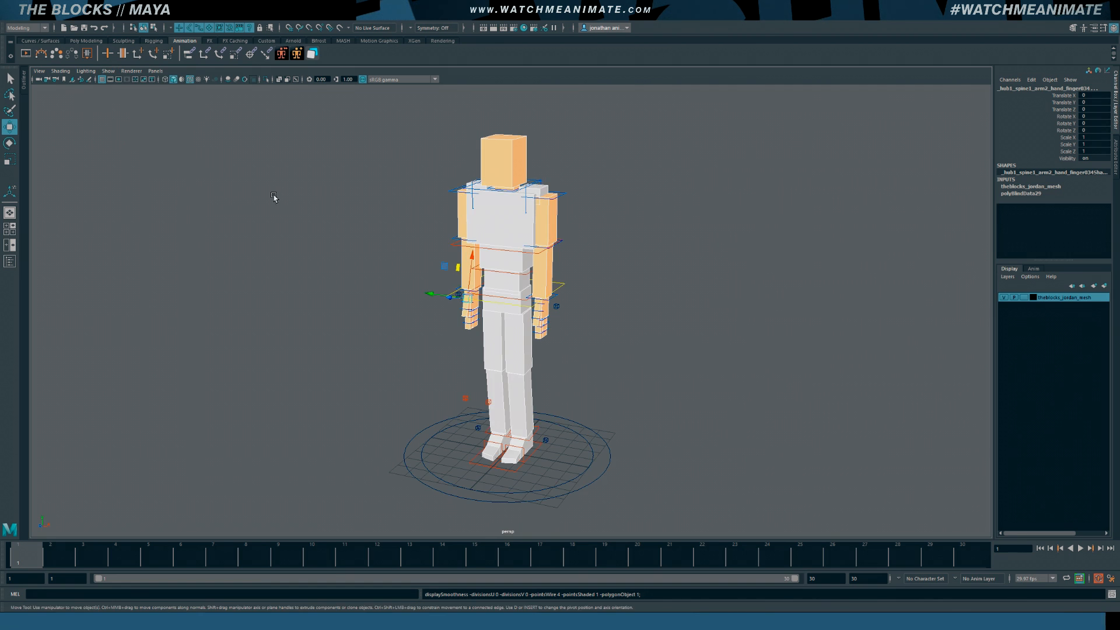
{"action": "left_click", "coordinate": [568, 328]}
{"action": "left_click_drag", "start_coordinate": [567, 328], "coordinate": [644, 351], "text": "alt"}
{"action": "right_click_drag", "start_coordinate": [644, 351], "coordinate": [600, 351], "text": "alt"}
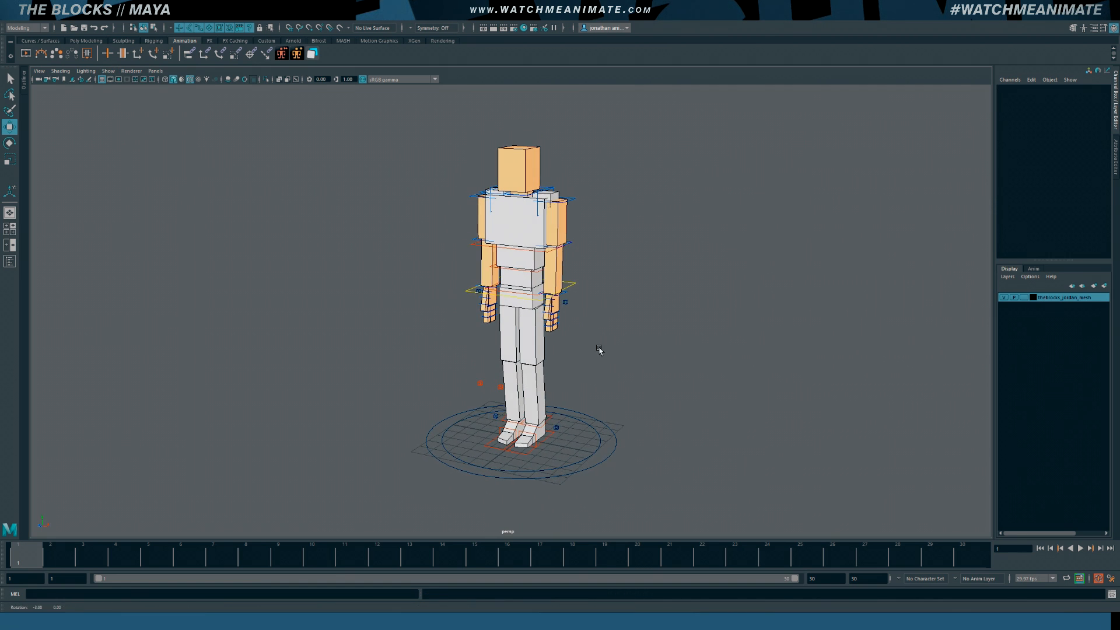
{"action": "middle_click_drag", "start_coordinate": [598, 336], "coordinate": [598, 344], "text": "alt"}
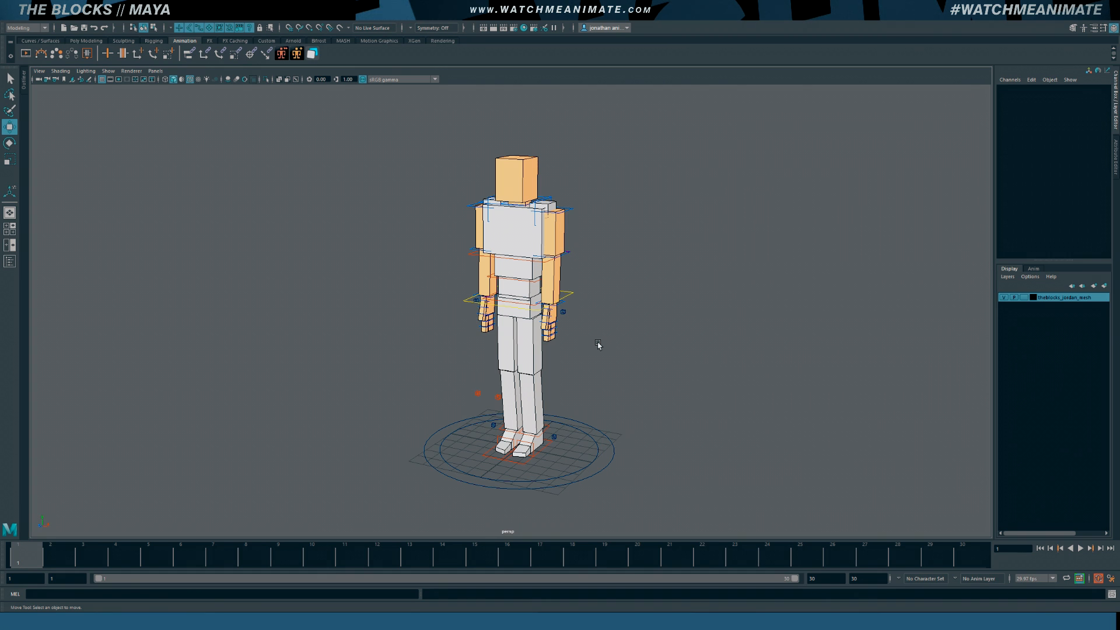